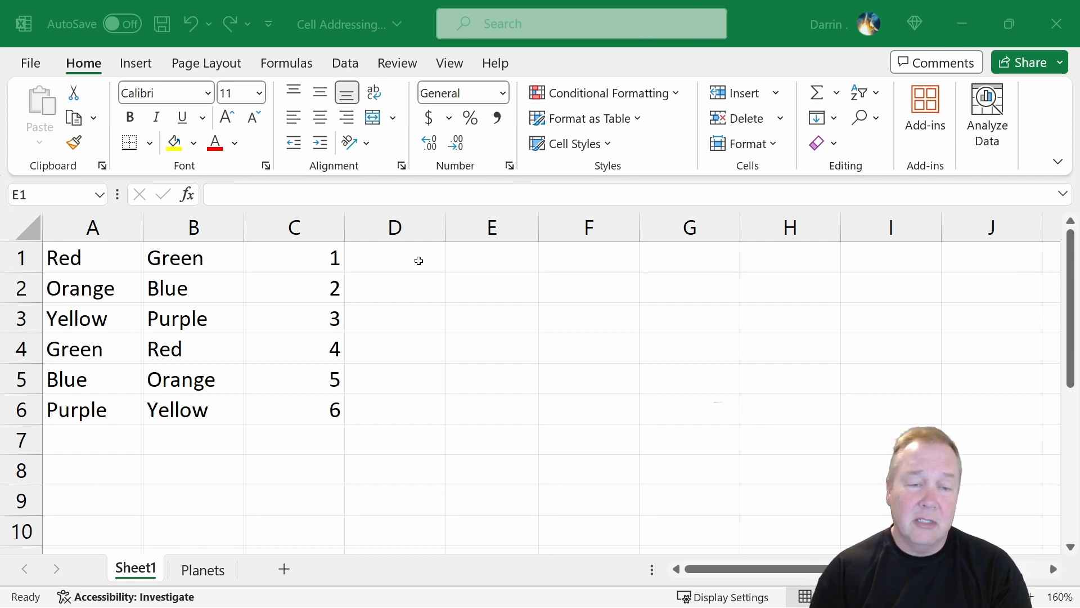
Enter the formula =A1 in cell D1 of Sheet1.
left_click(418, 261)
left_click(418, 260)
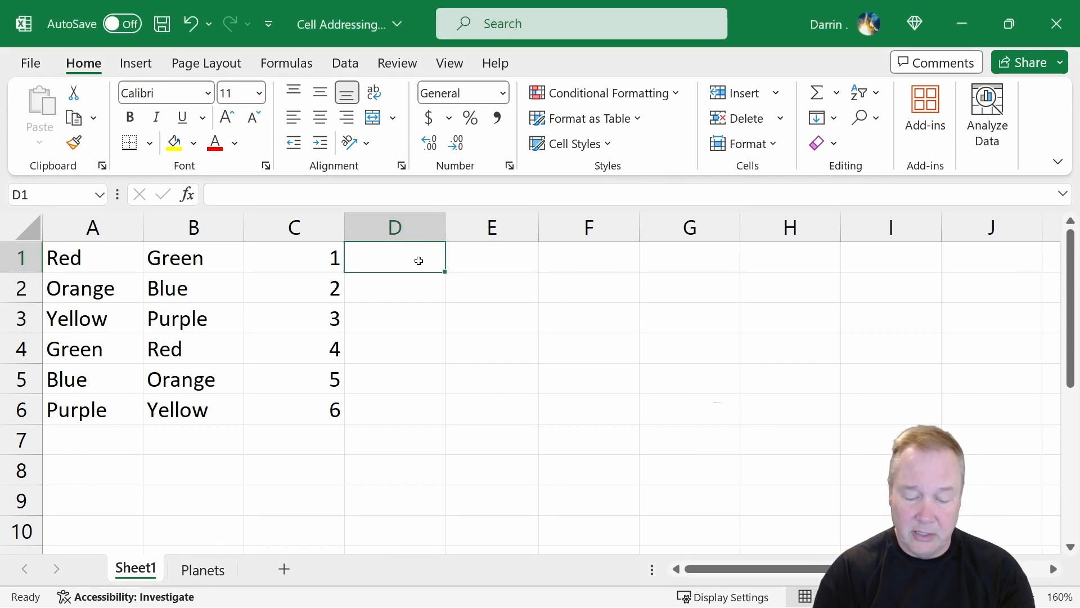
type("=a1")
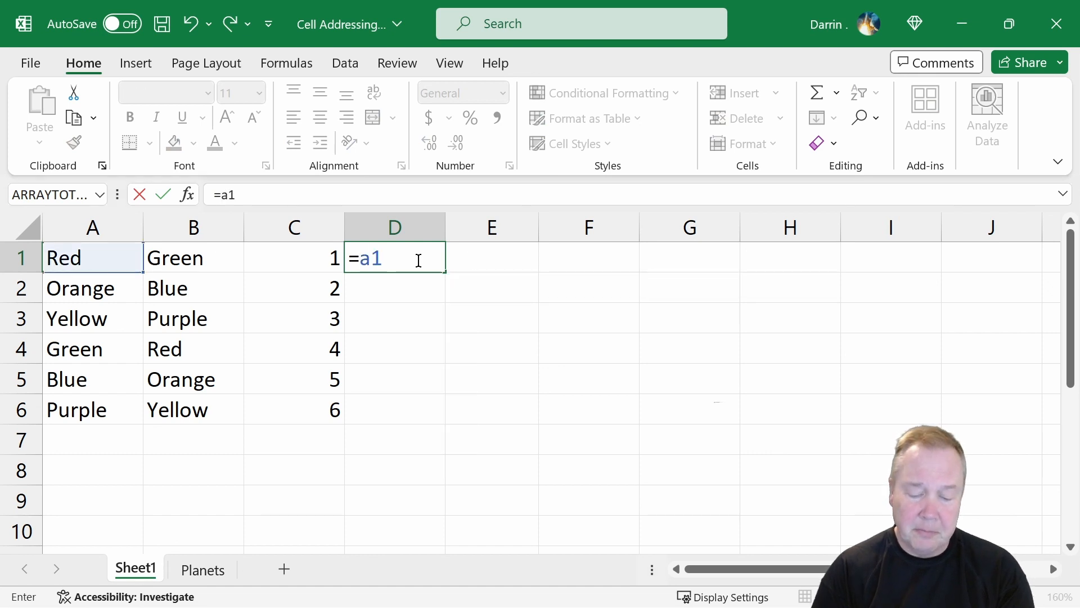
key("Return")
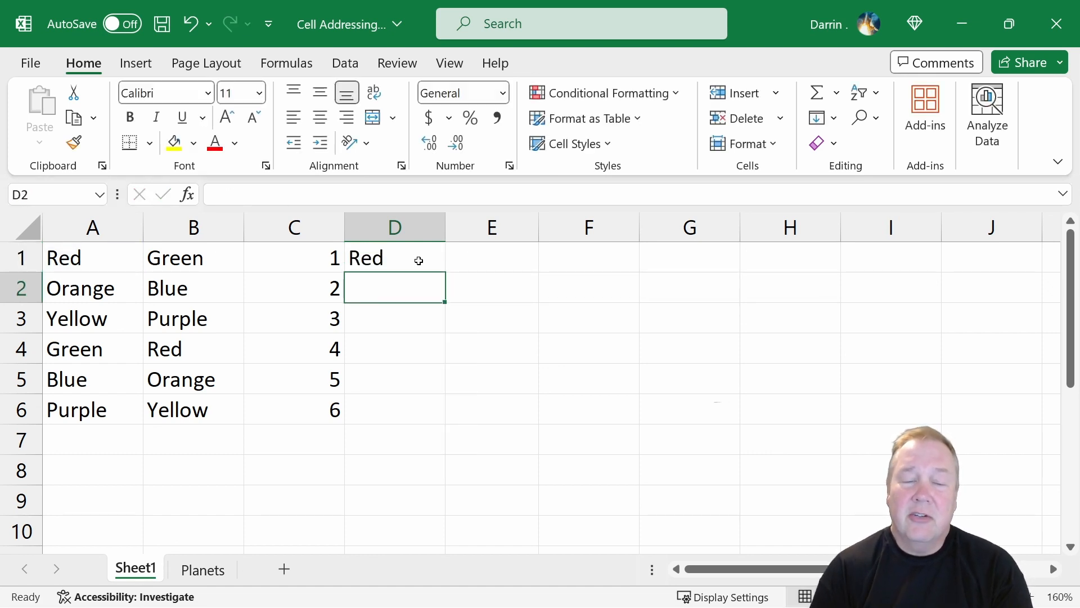
Change the formula in D1 to =Planets!A1 and check the source cell A1 on the Planets sheet.
left_click(419, 261)
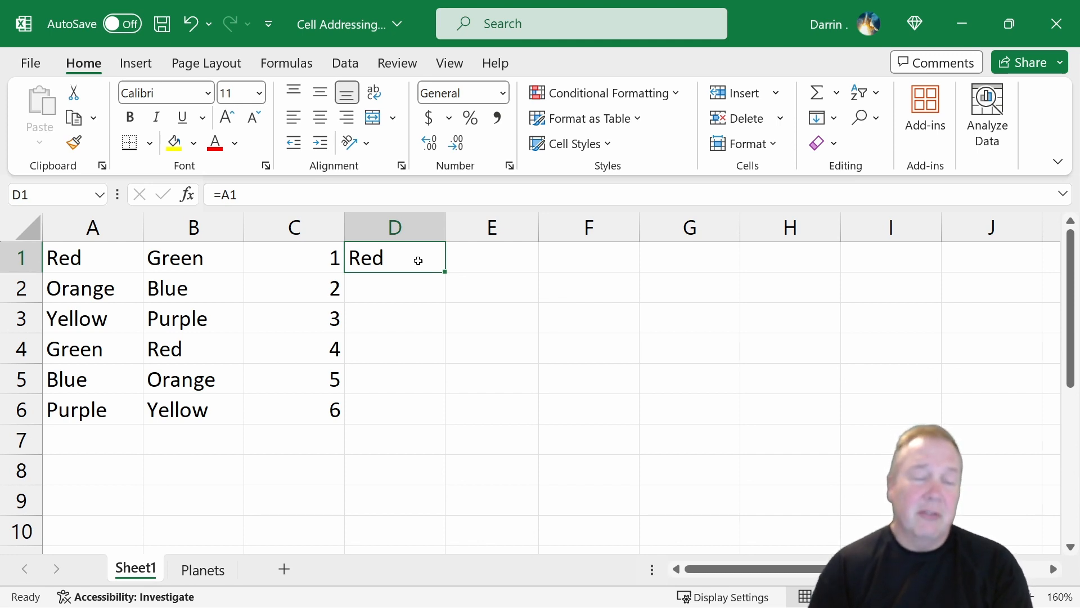
left_click(220, 193)
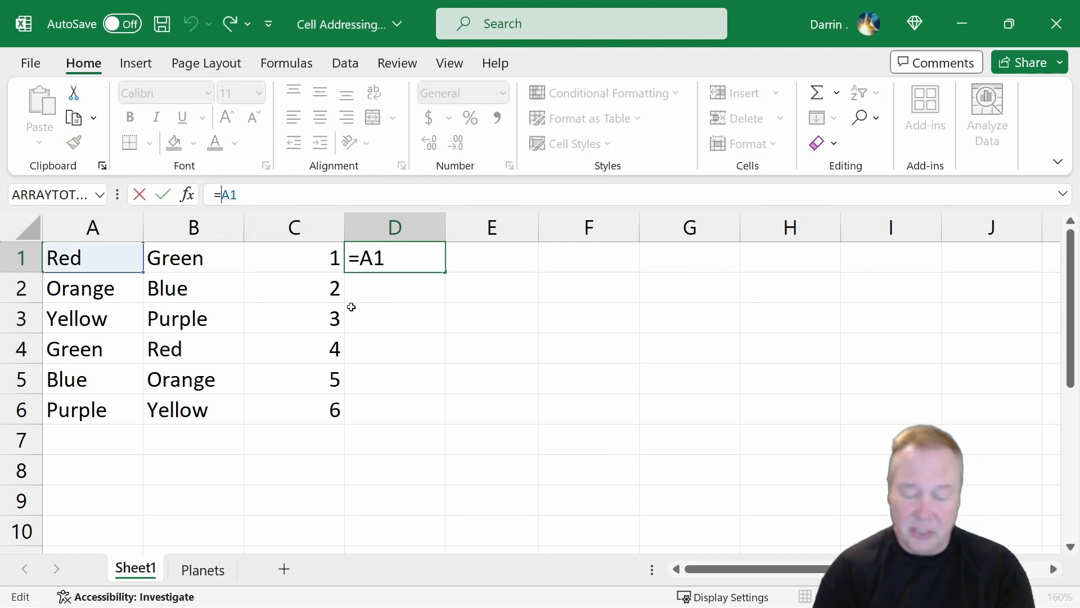
type("Planets")
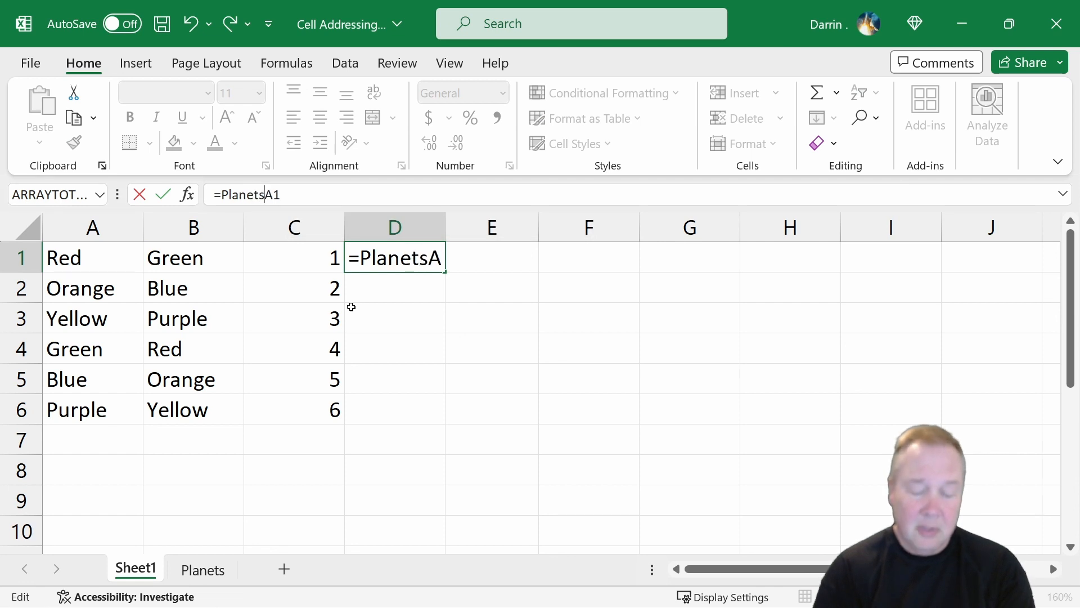
type("!")
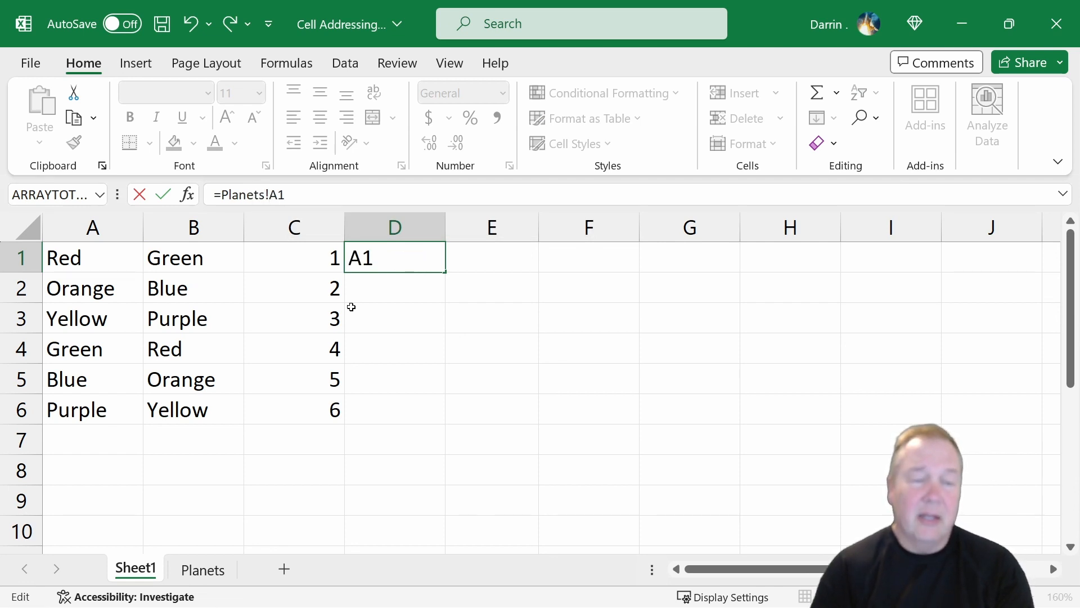
key("Return")
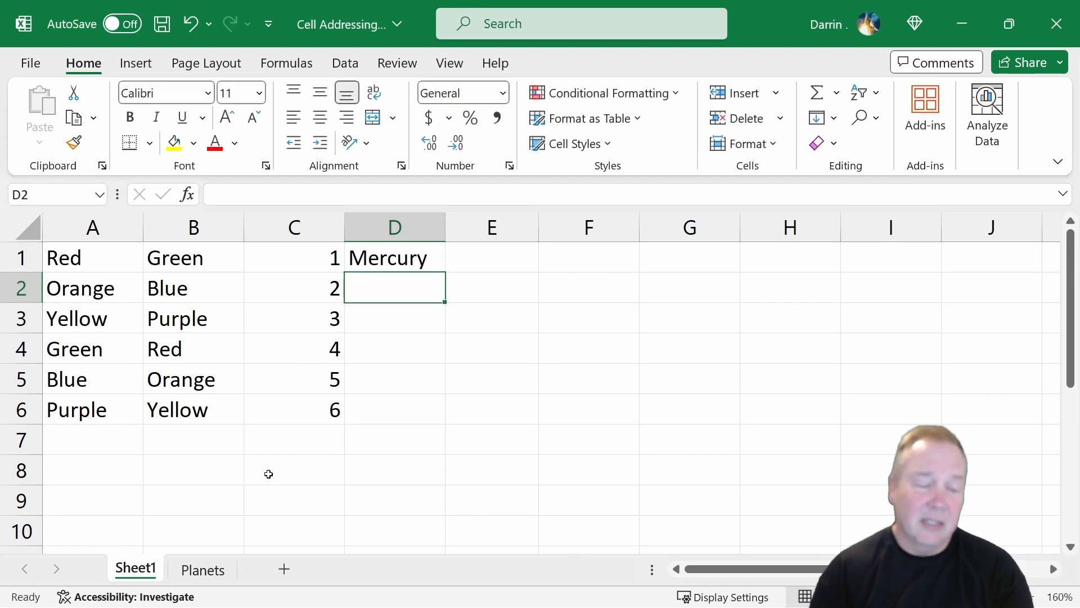
left_click(211, 571)
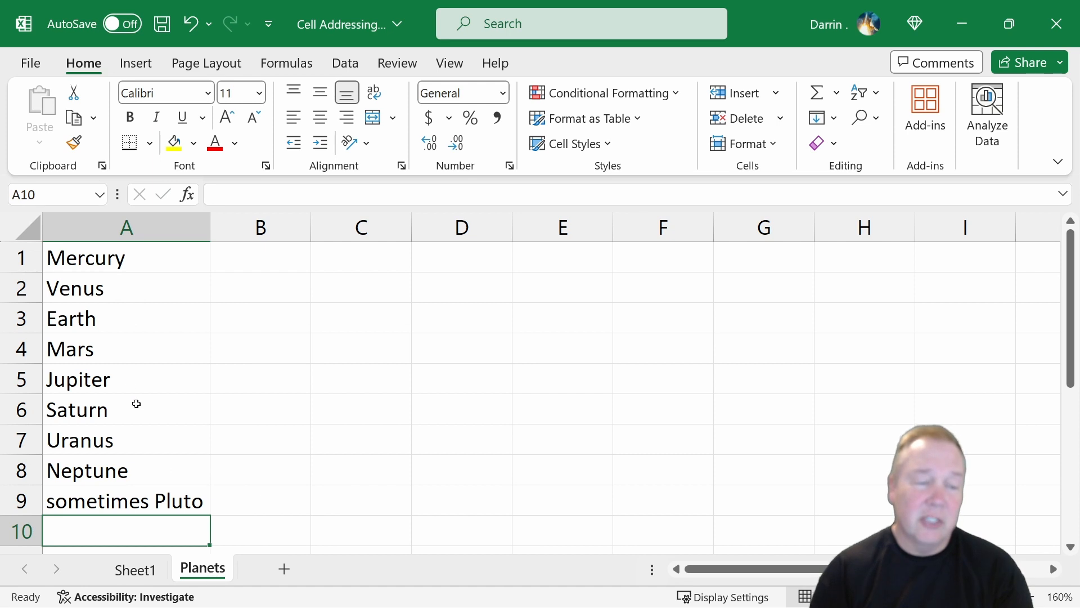
left_click(119, 256)
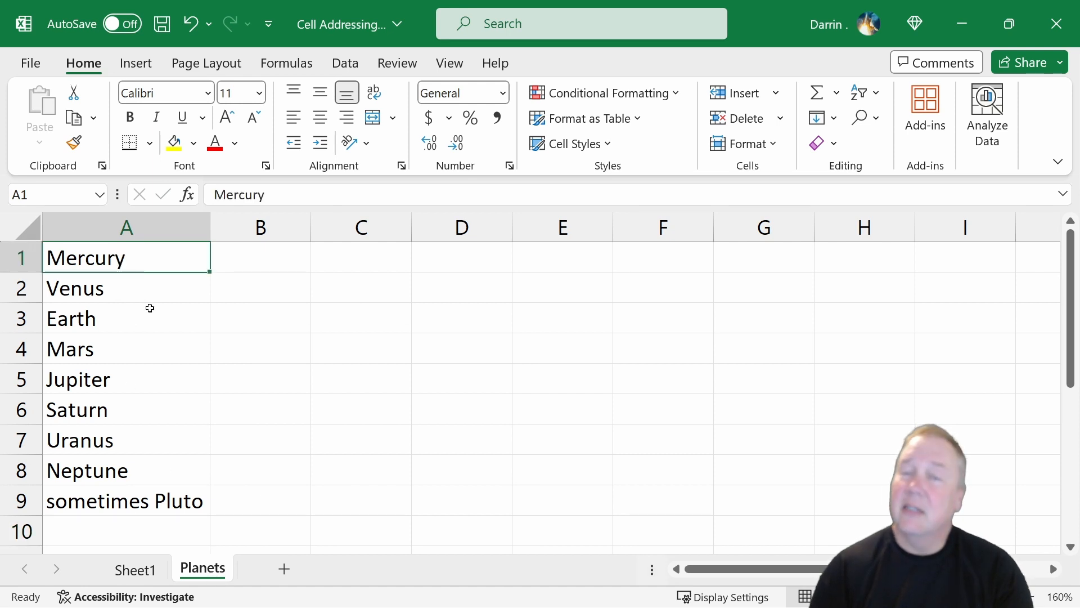
left_click(147, 570)
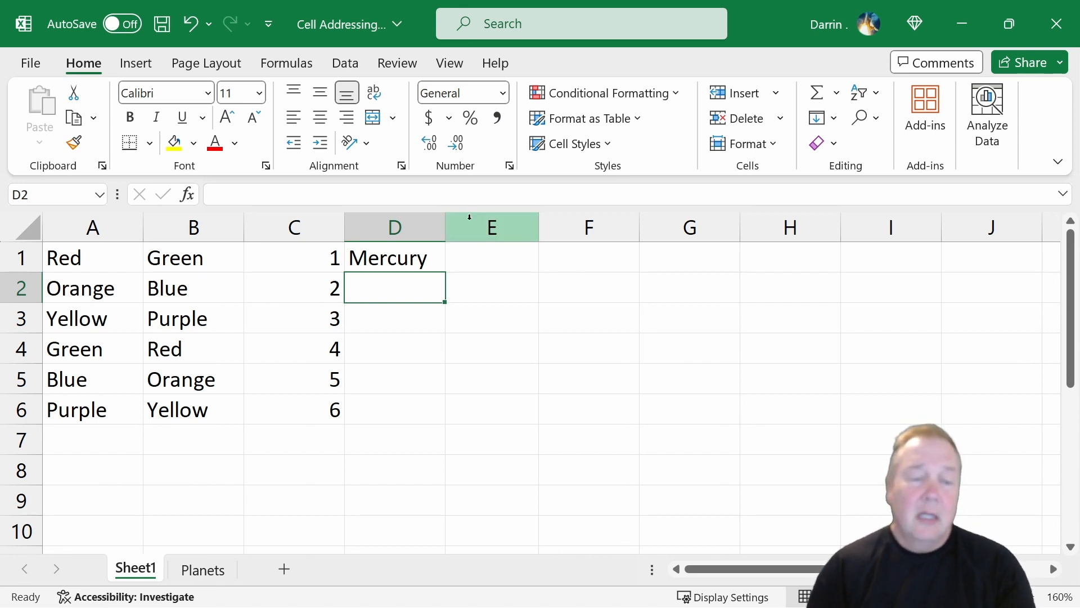
Remove the Planets sheet reference from the formula in D1 of Sheet1, restoring it to =A1.
left_click(393, 258)
left_click(271, 195)
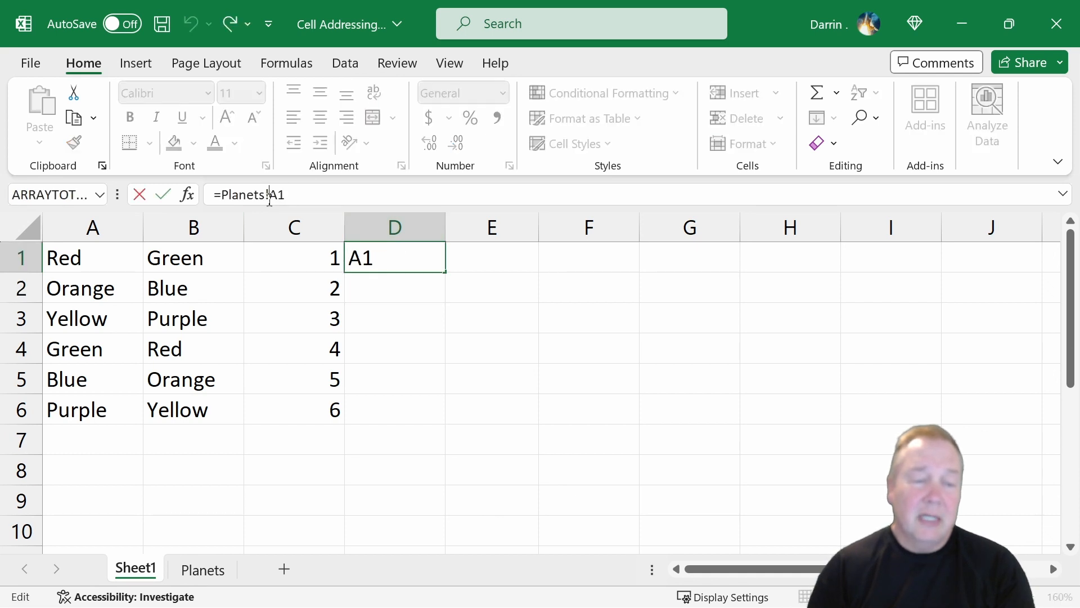
key("BackSpace")
key("BackSpace")
key("BackSpace")
key("BackSpace")
key("BackSpace")
key("BackSpace")
key("BackSpace")
key("BackSpace")
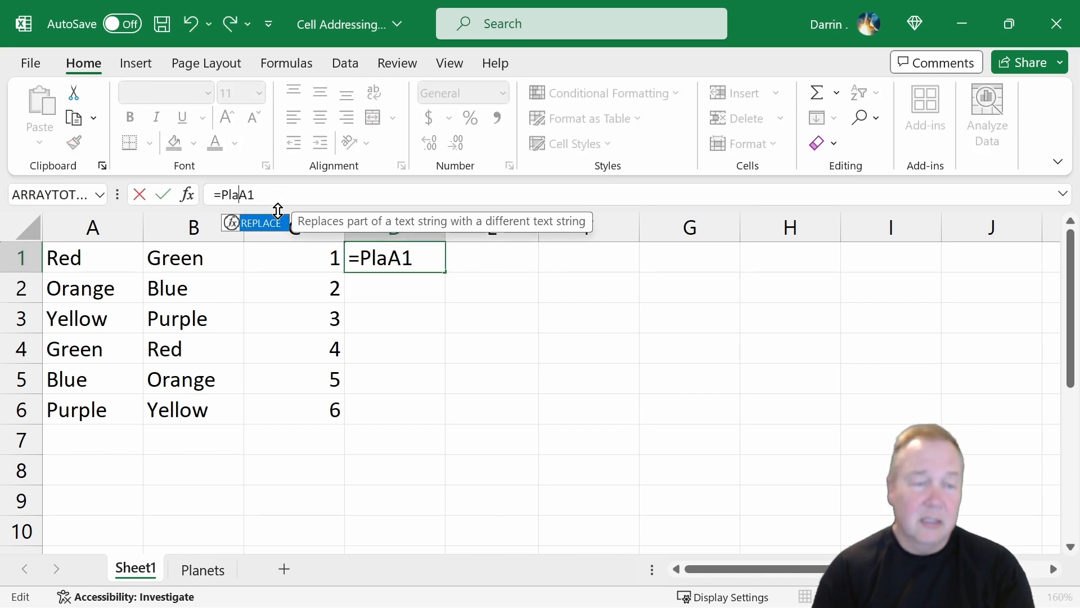
key("Return")
key("Up")
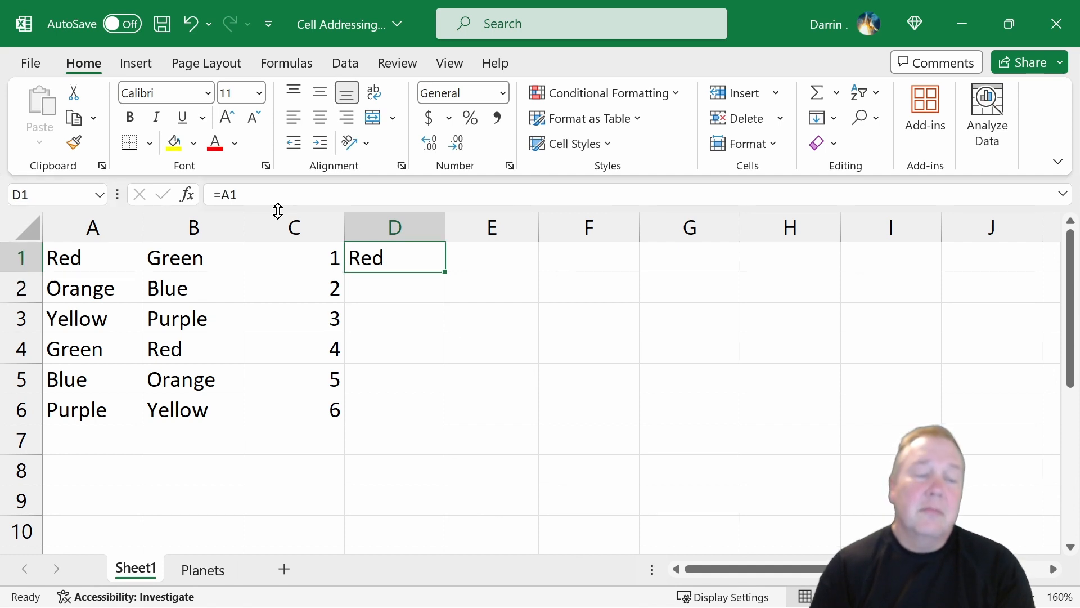
Copy the formula in D1 down to D2:D6 and review the reference in each of the first four cells.
key("ctrl+c")
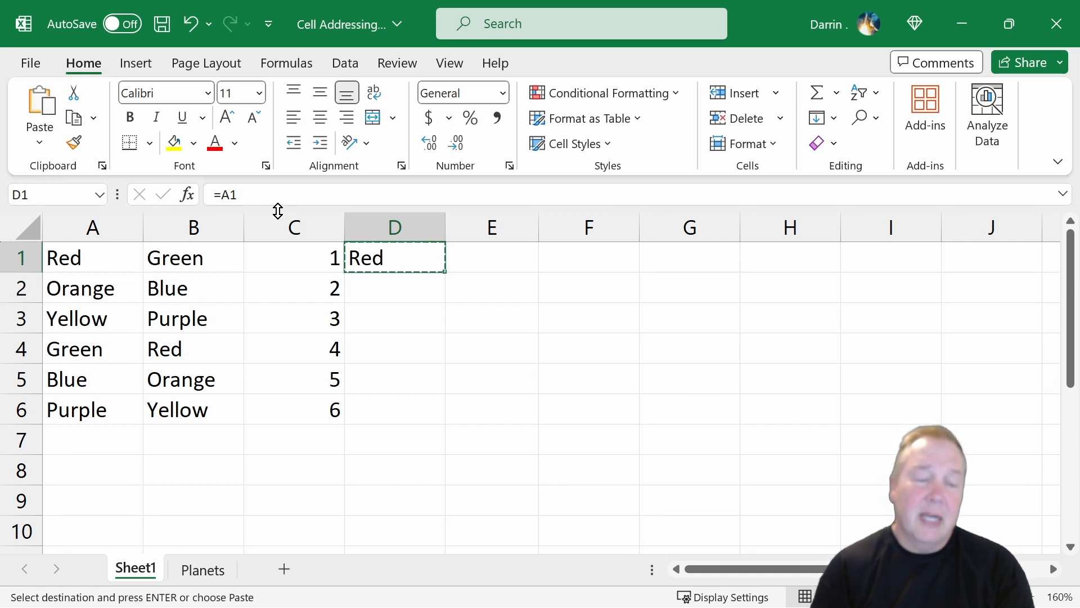
key("shift+Down")
key("shift+Down")
key("shift+Down")
key("shift+Down")
key("shift+Down")
key("ctrl+v")
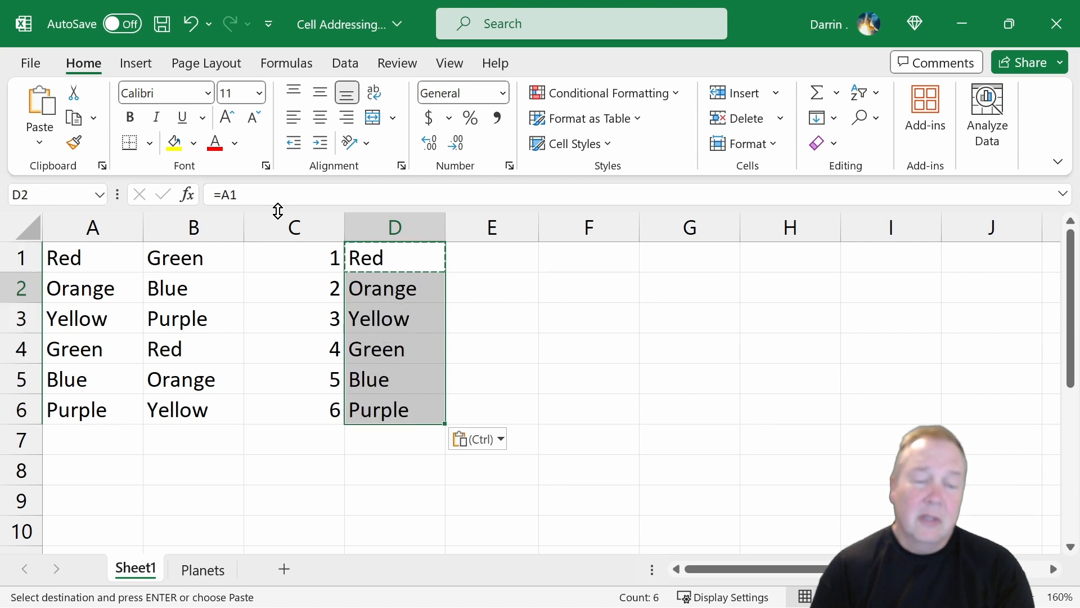
key("Down")
key("Up")
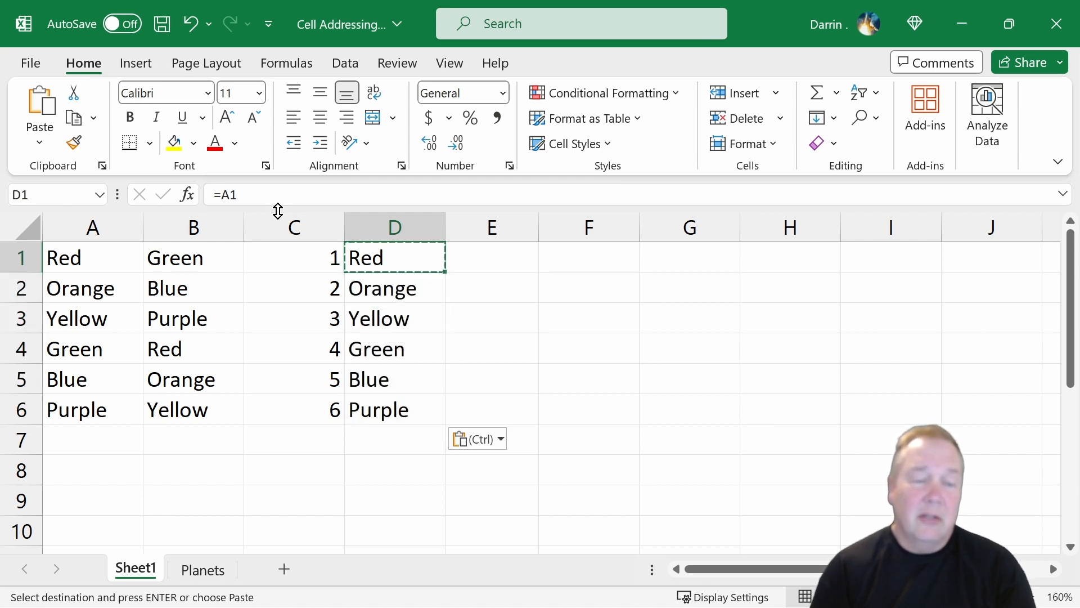
key("Down")
key("Down")
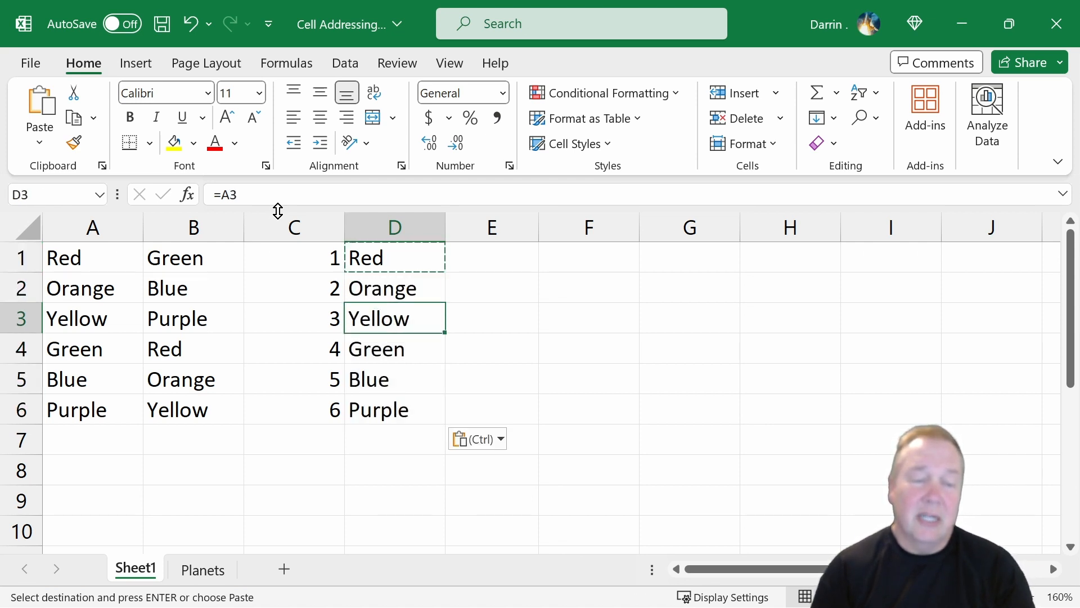
key("Down")
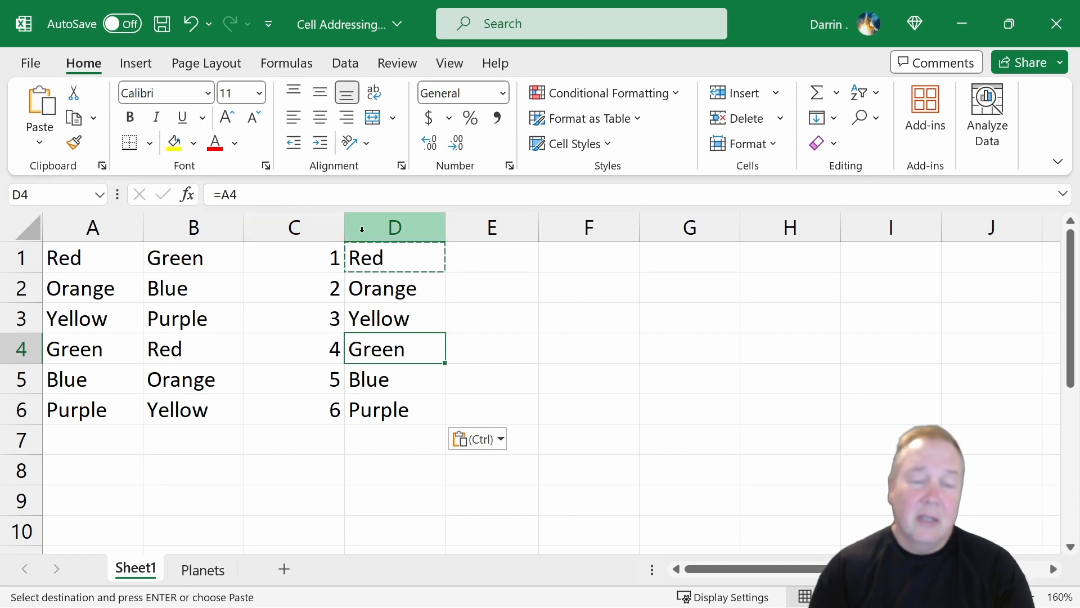
Copy the formulas in D1:D6 to column E starting at E1, and check the references in E1, E2 and E3.
left_click_drag(387, 257, 397, 398)
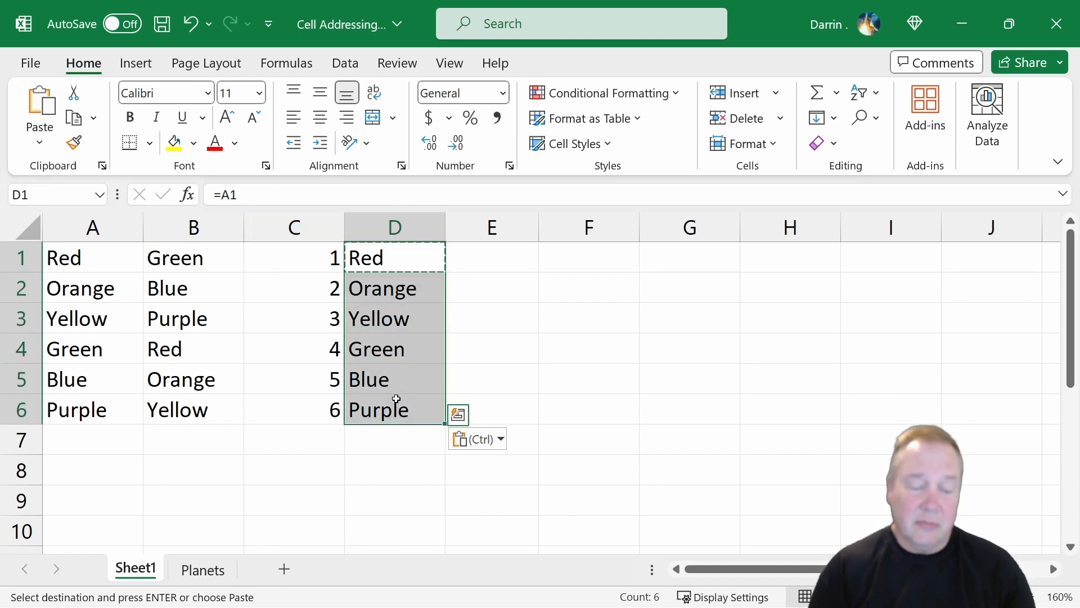
left_click(466, 254)
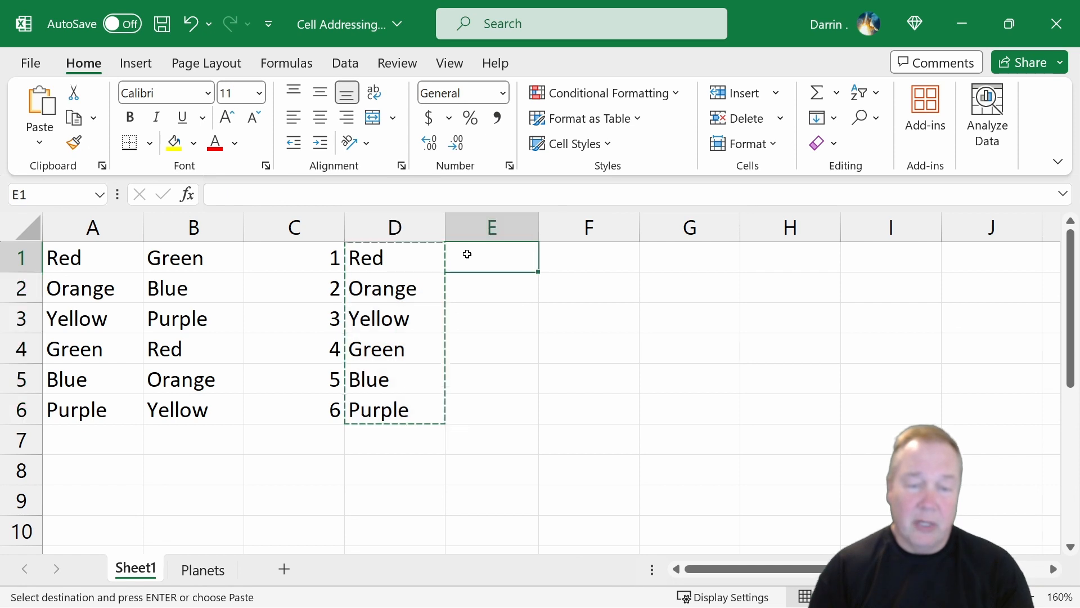
key("ctrl+v")
left_click(465, 255)
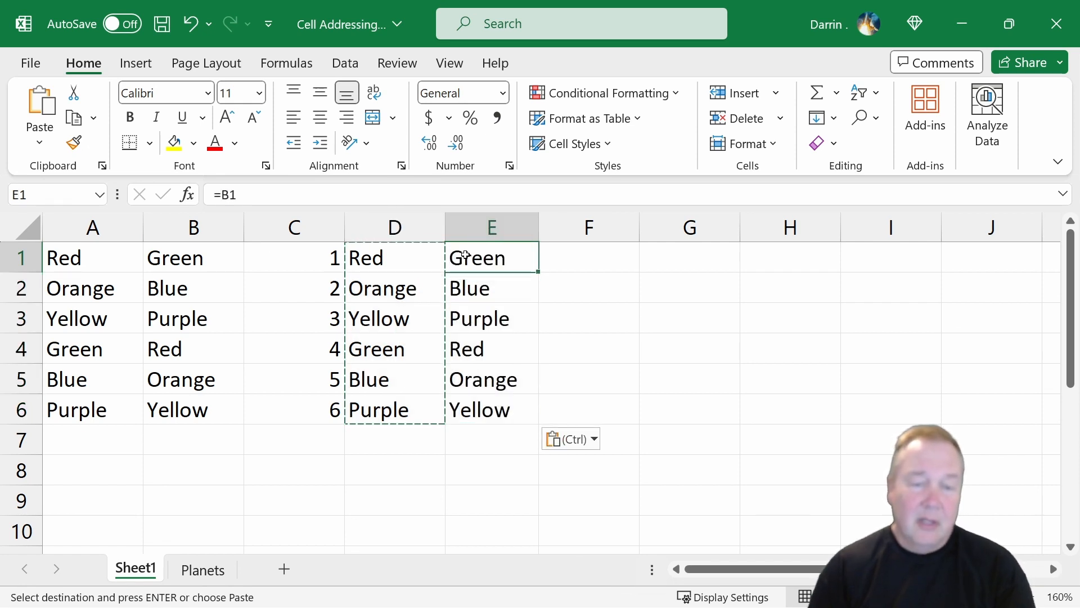
left_click(481, 290)
left_click(483, 320)
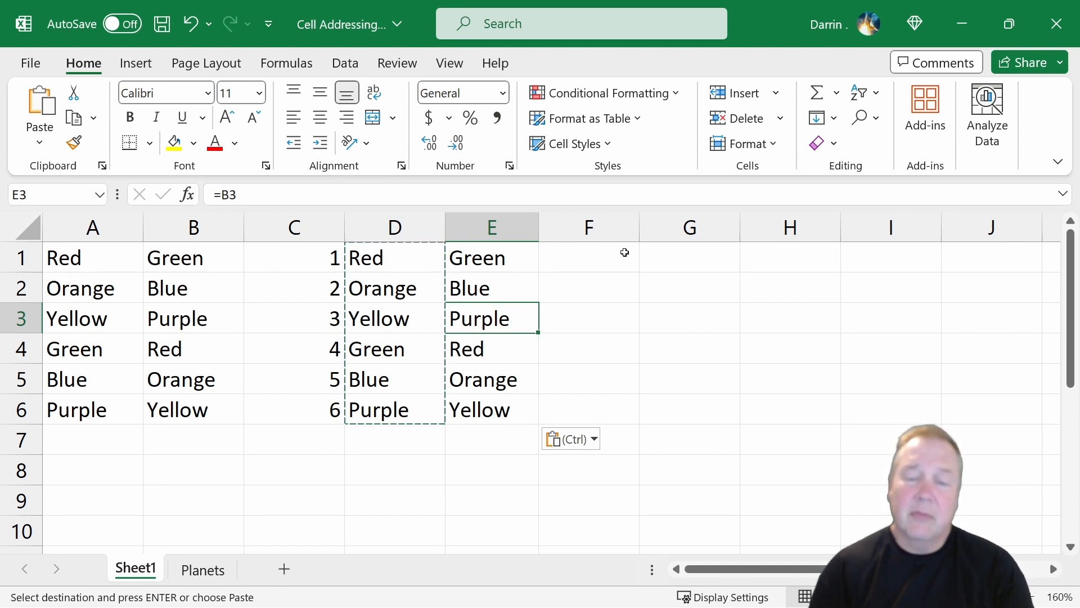
Delete columns D and E from Sheet1.
left_click(524, 231)
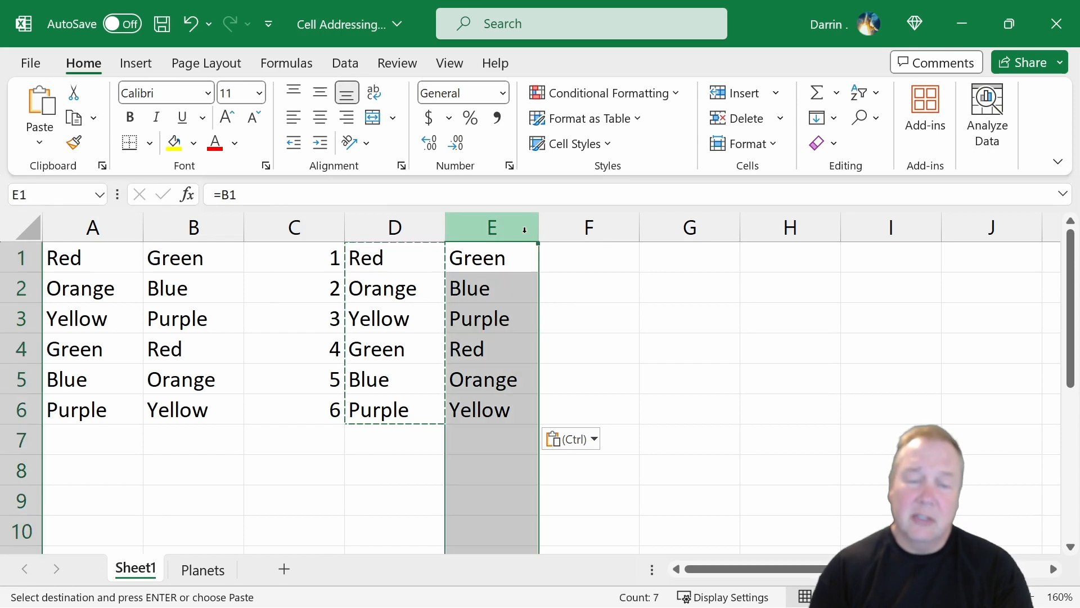
left_click_drag(420, 230, 458, 229)
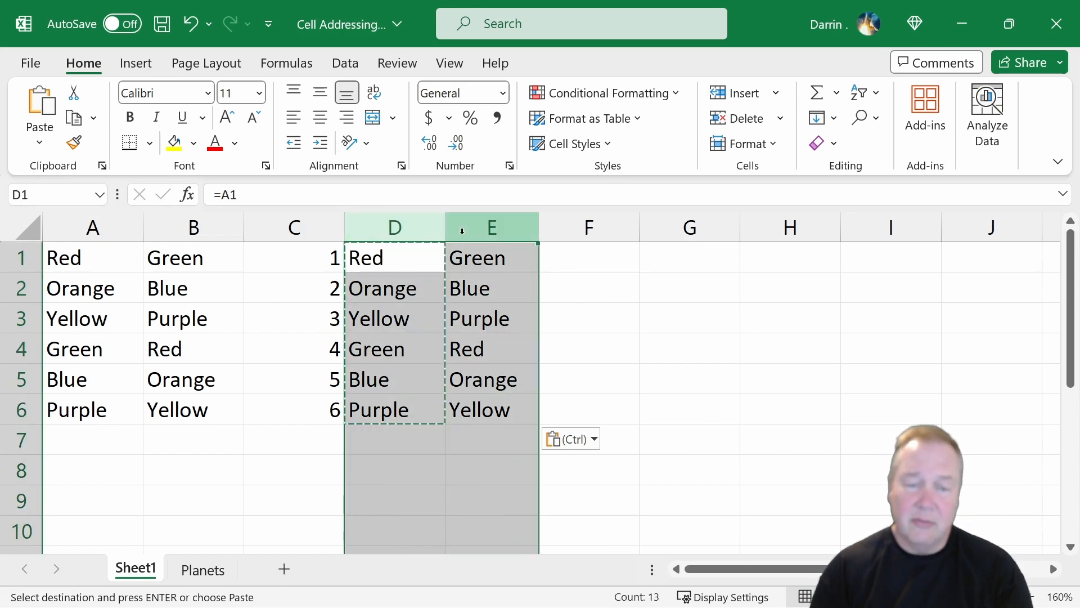
right_click(460, 230)
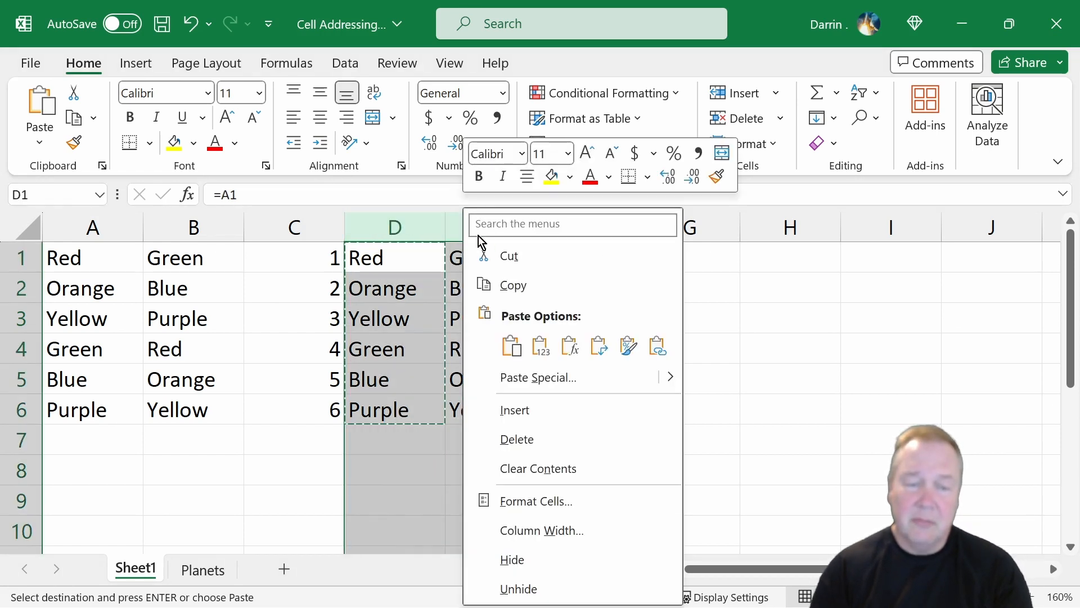
left_click(518, 440)
Enter the value 2 in cell F1 of Sheet1.
left_click(585, 256)
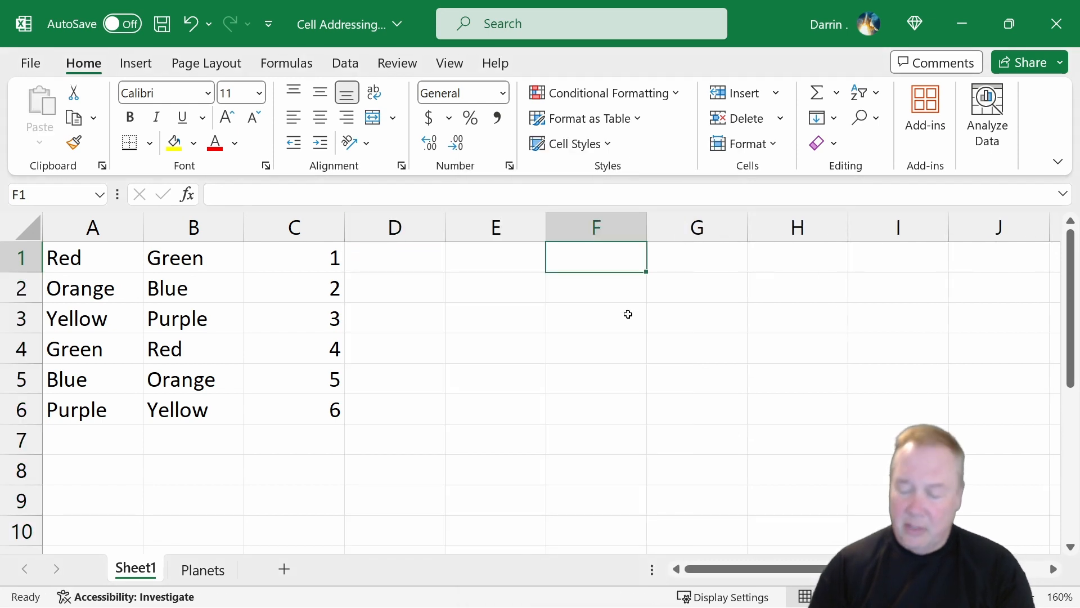
type("2")
key("Return")
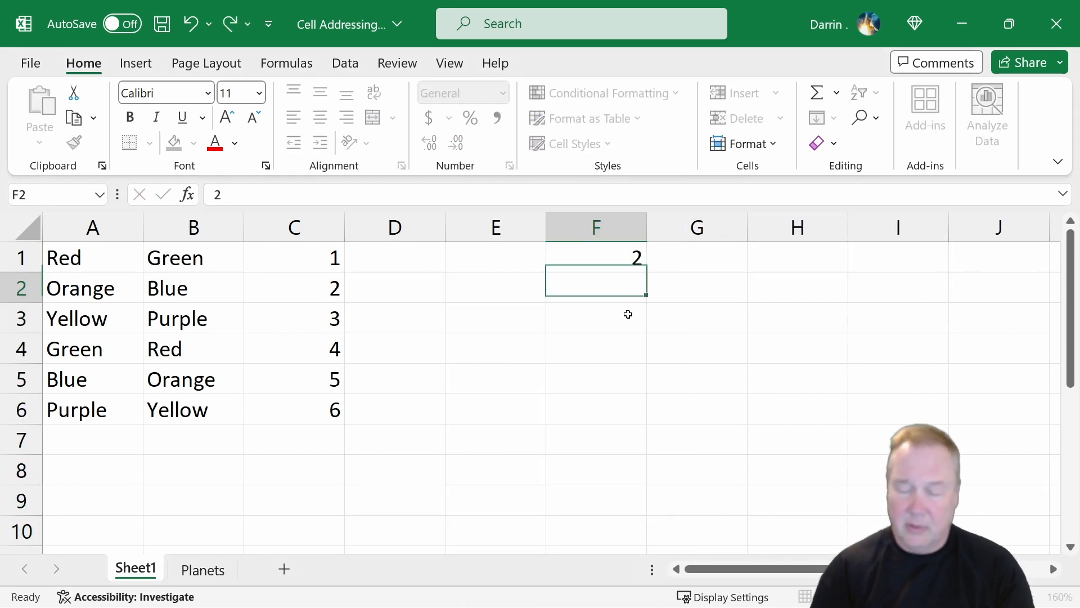
Enter the formula =C1/F1 in cell D1 to divide the first number by the value in F1.
left_click(425, 258)
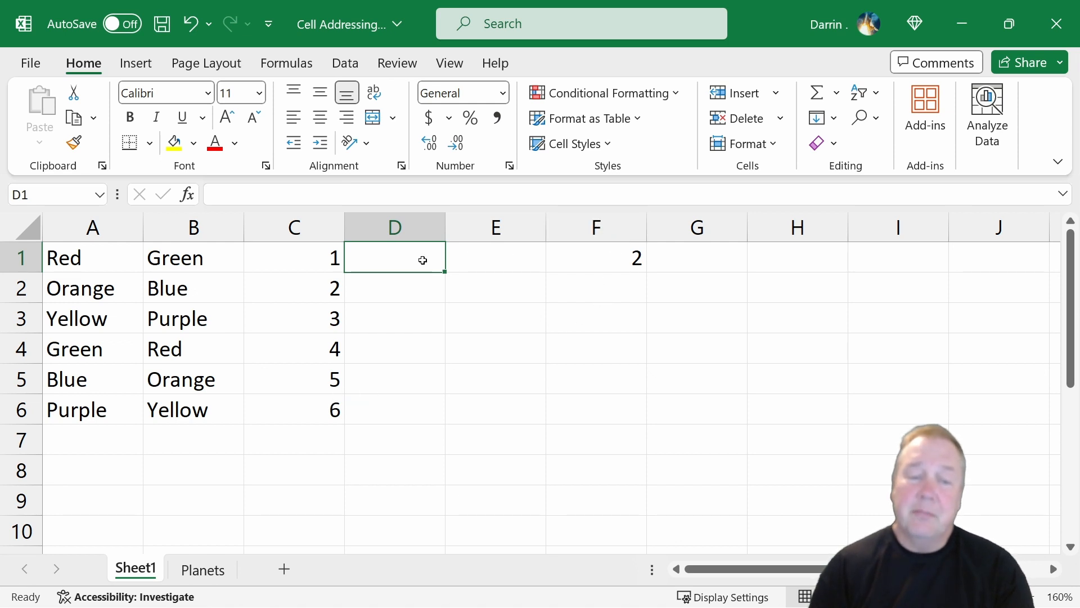
type("=")
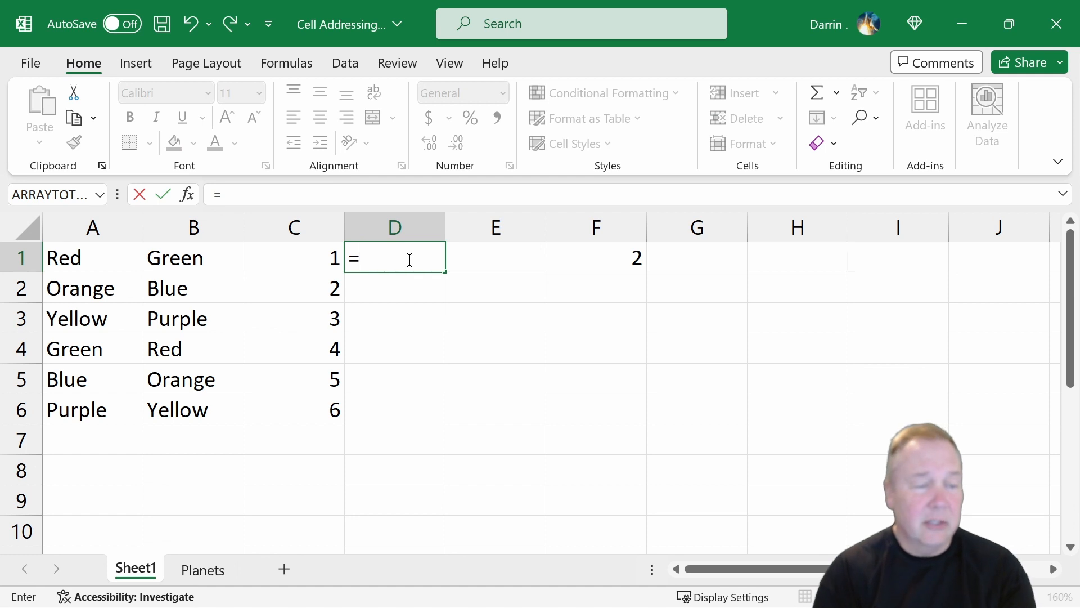
type("c1/f1")
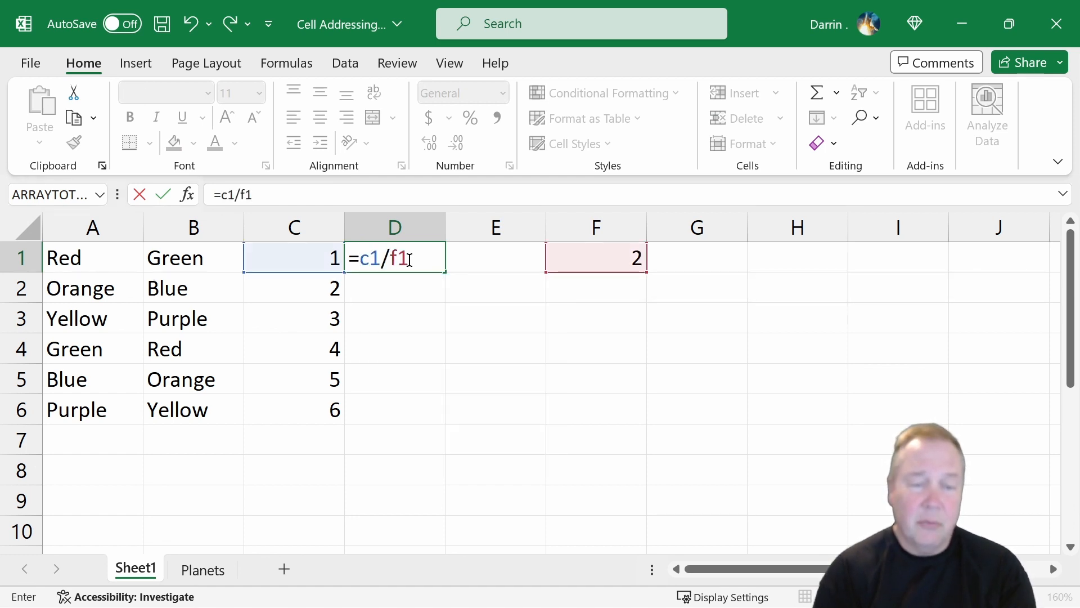
key("Return")
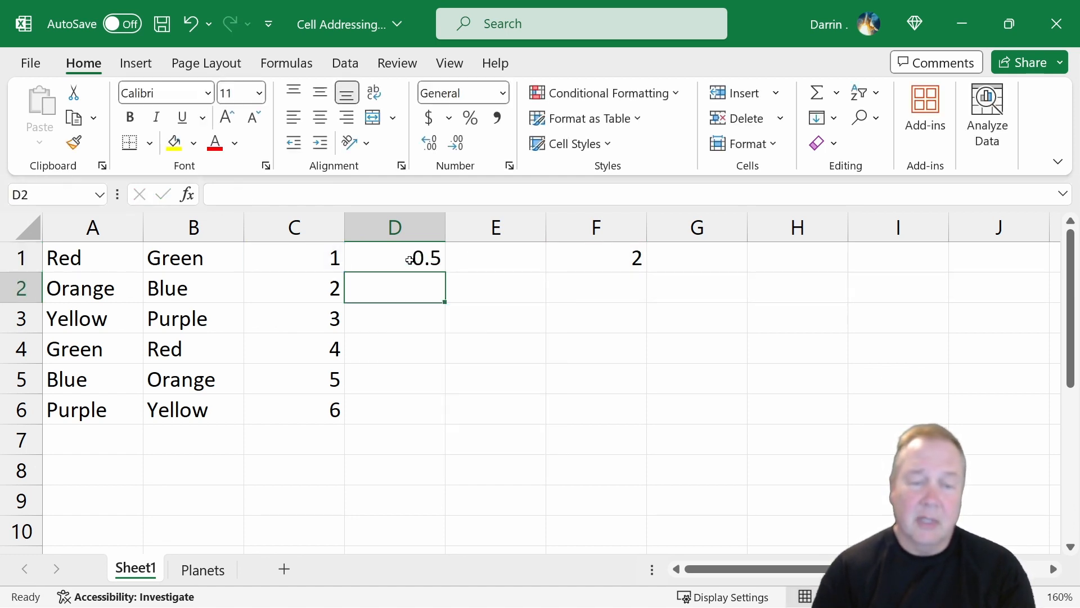
Copy the division formula from D1 to D2:D6 and reselect D1 to check its references.
left_click(409, 259)
key("ctrl+c")
key("Down")
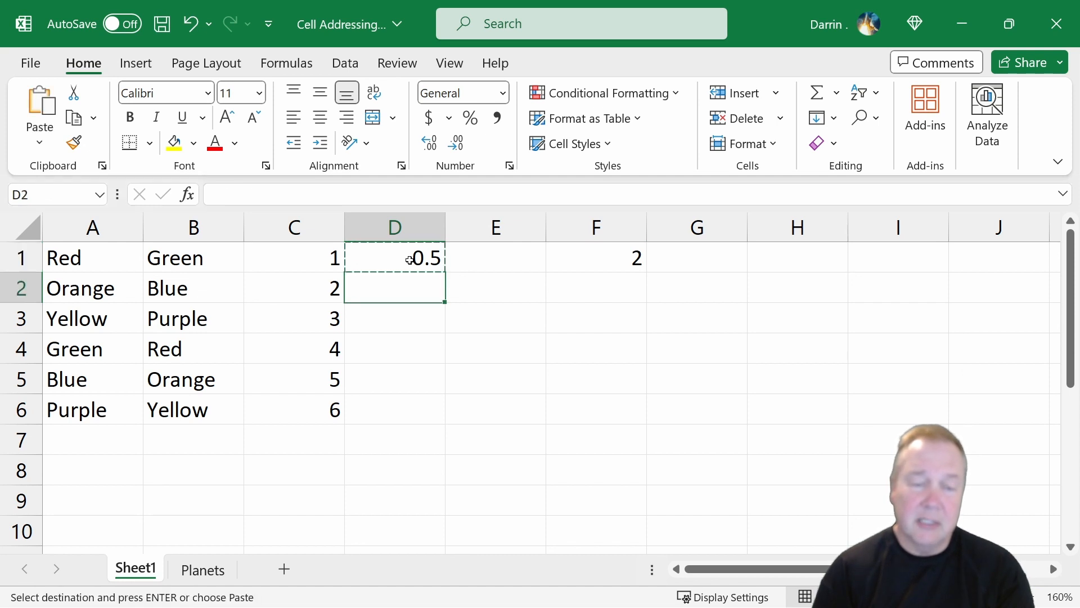
key("shift+Down")
key("shift+Down")
key("shift+Down")
key("shift+Down")
key("ctrl+v")
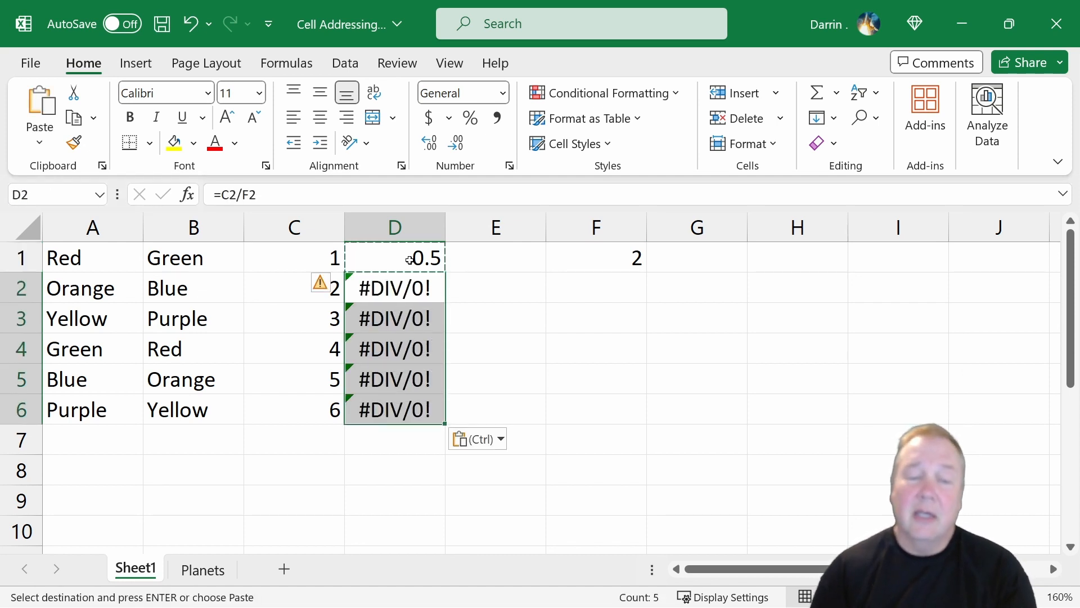
left_click(410, 259)
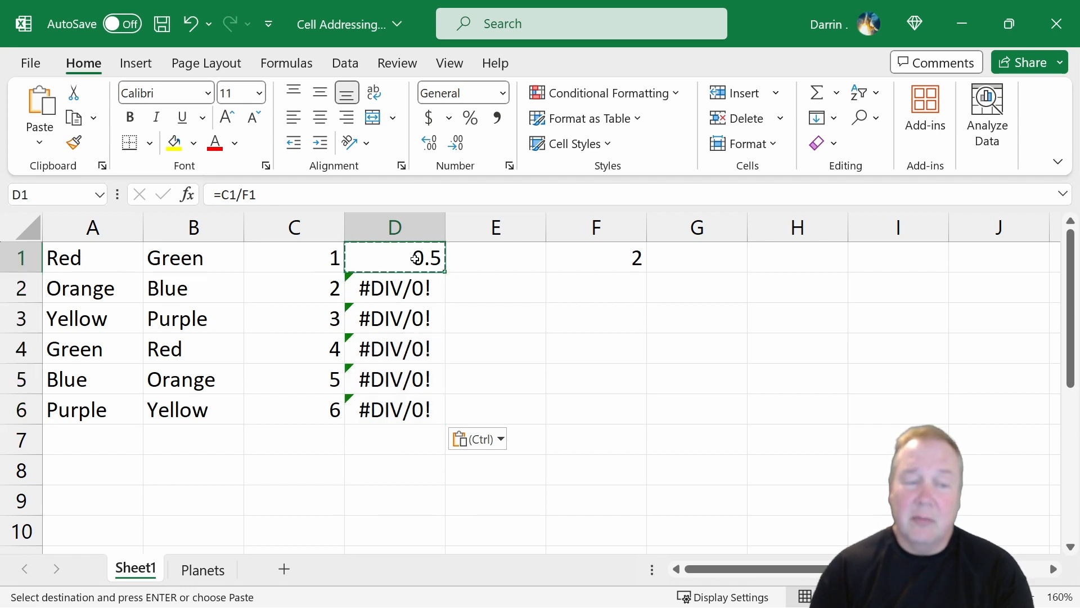
Check the copied formula in D2 and the F2 cell it refers to, and end copy mode.
left_click(416, 297)
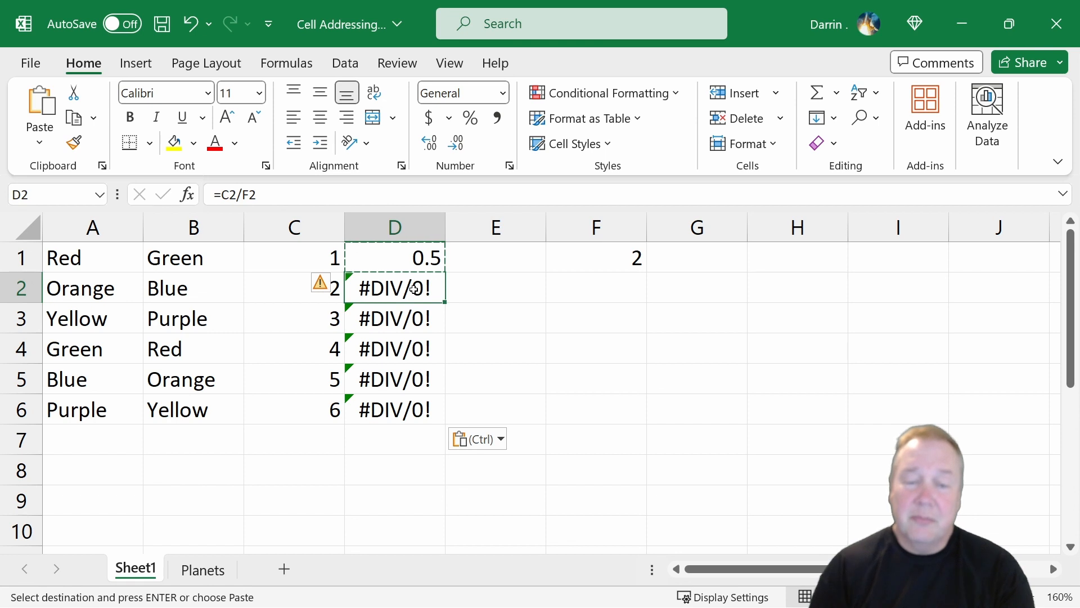
left_click(642, 284)
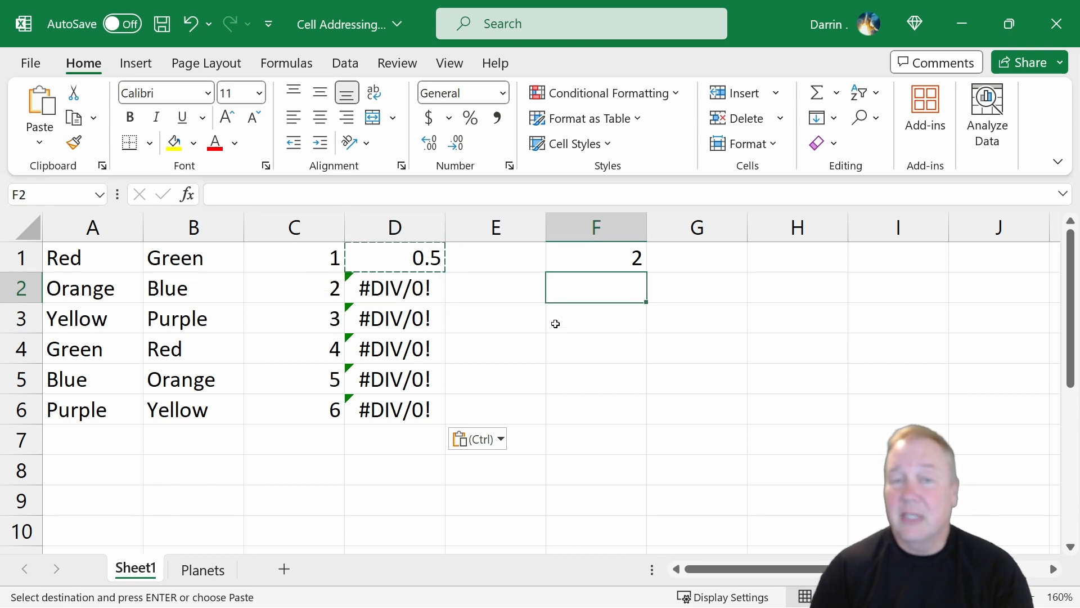
key("Escape")
Edit the formula in D1 to =C1/$F$1 so the divisor is an absolute reference.
left_click(428, 259)
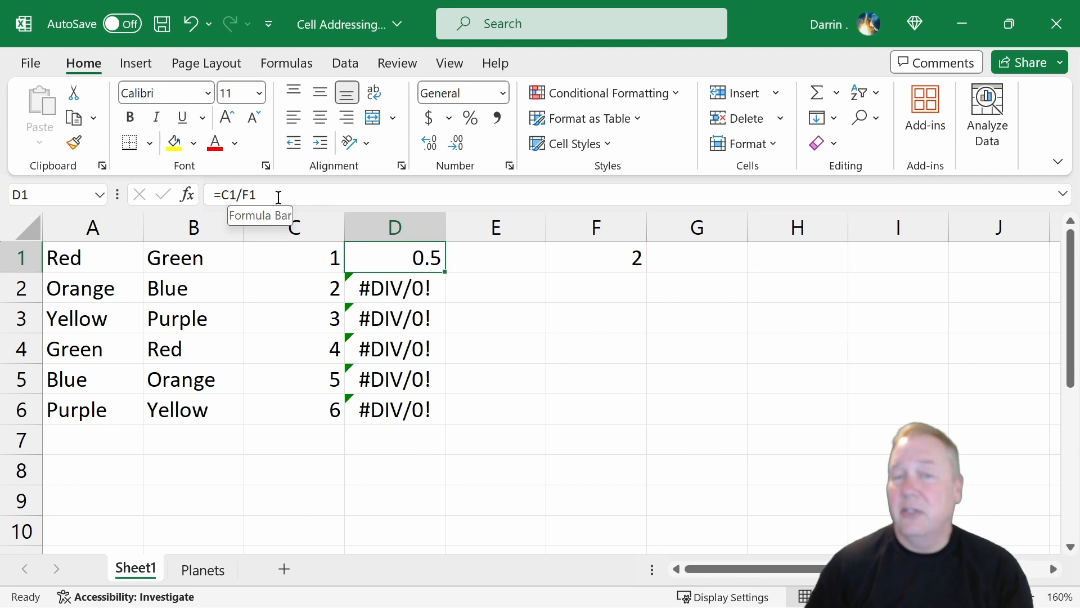
left_click(242, 194)
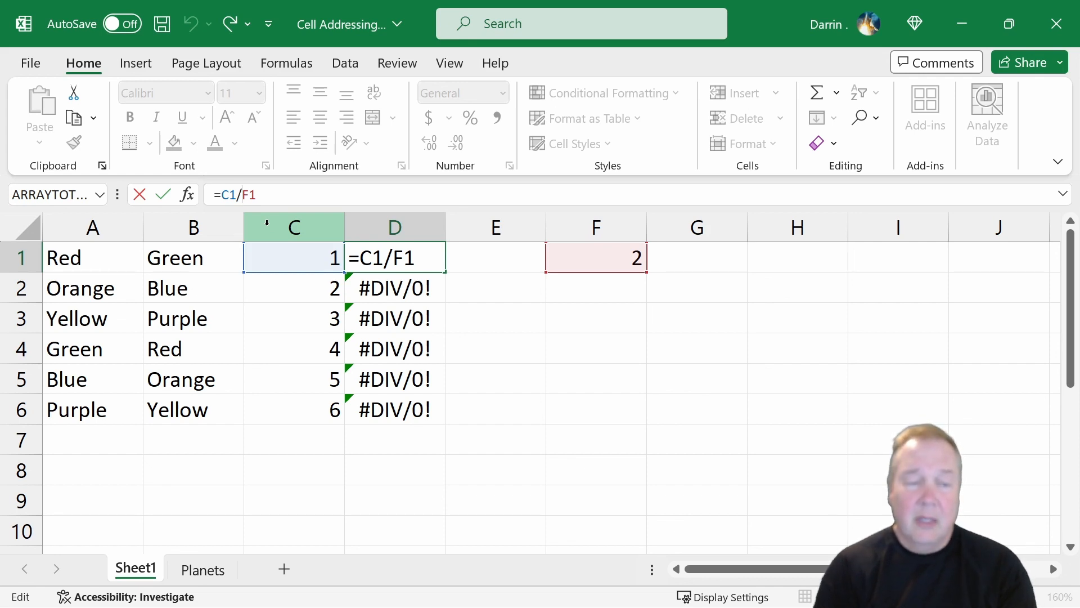
type("$")
key("Right")
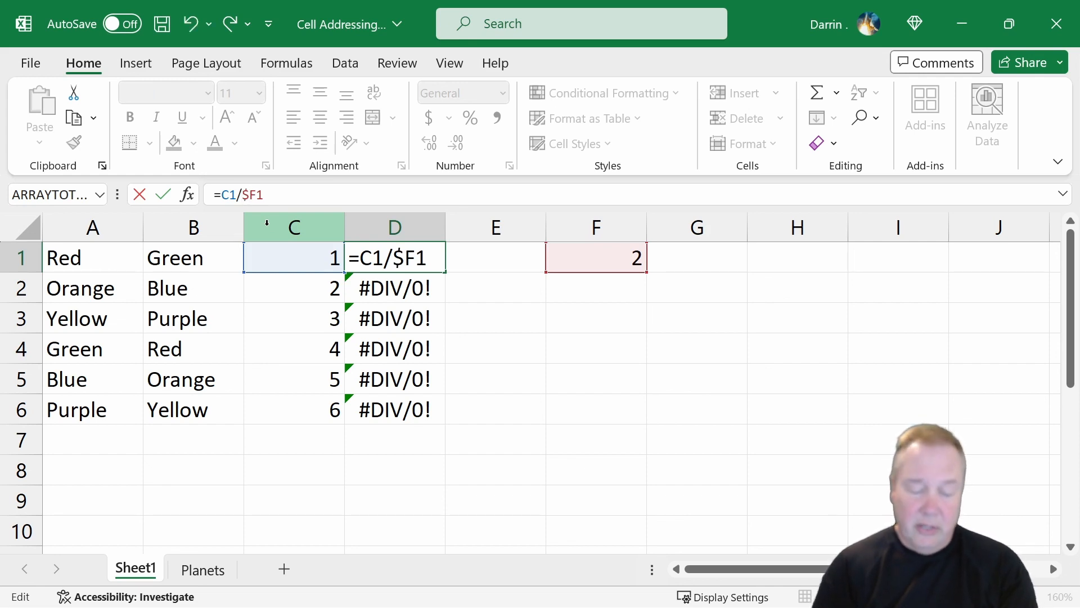
type("$")
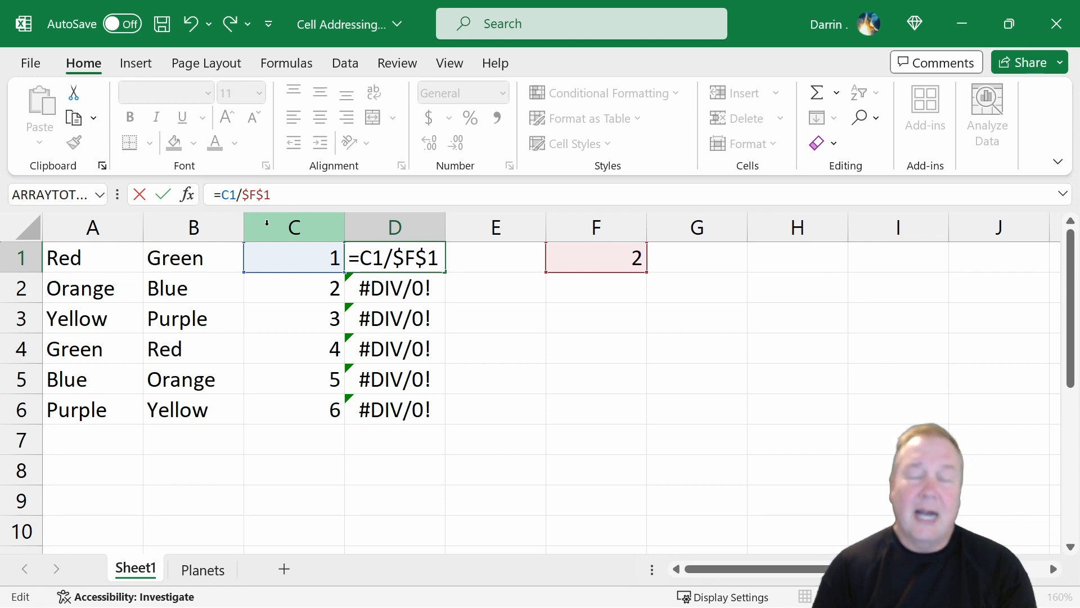
key("Return")
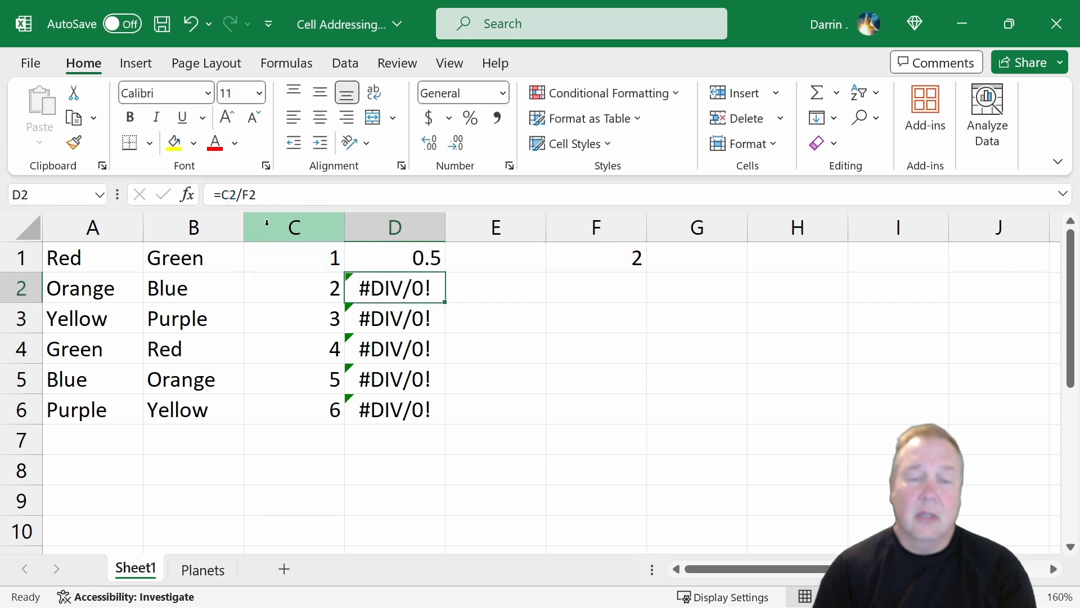
Copy the absolute-reference formula from D1 to D2:D6 and end copy mode.
key("Up")
key("ctrl+c")
key("Down")
key("shift+Down")
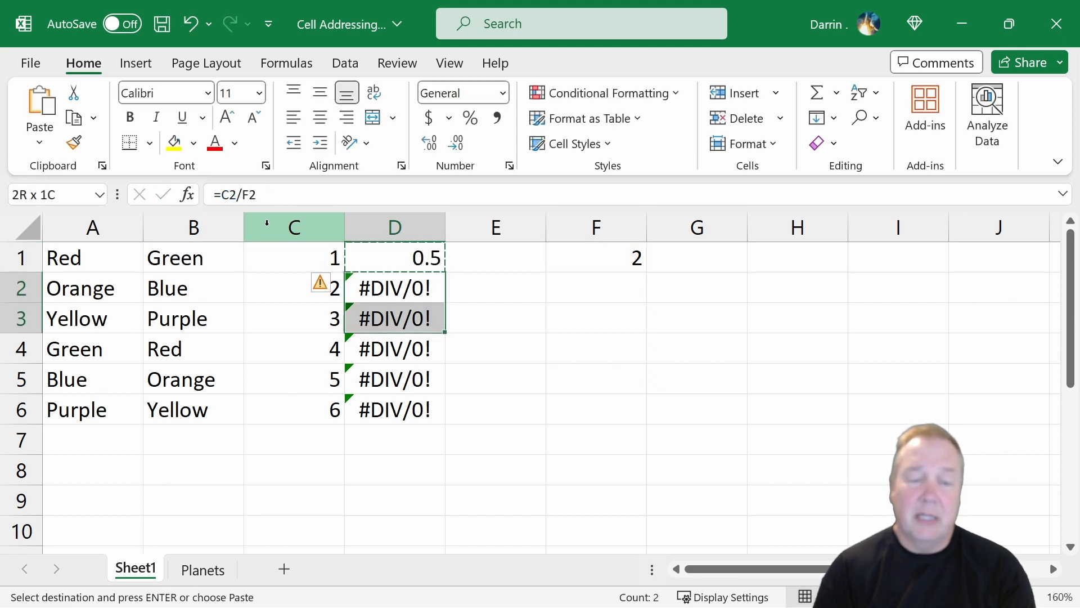
key("shift+Down")
key("shift+Down")
key("shift+Down")
key("ctrl+v")
key("Escape")
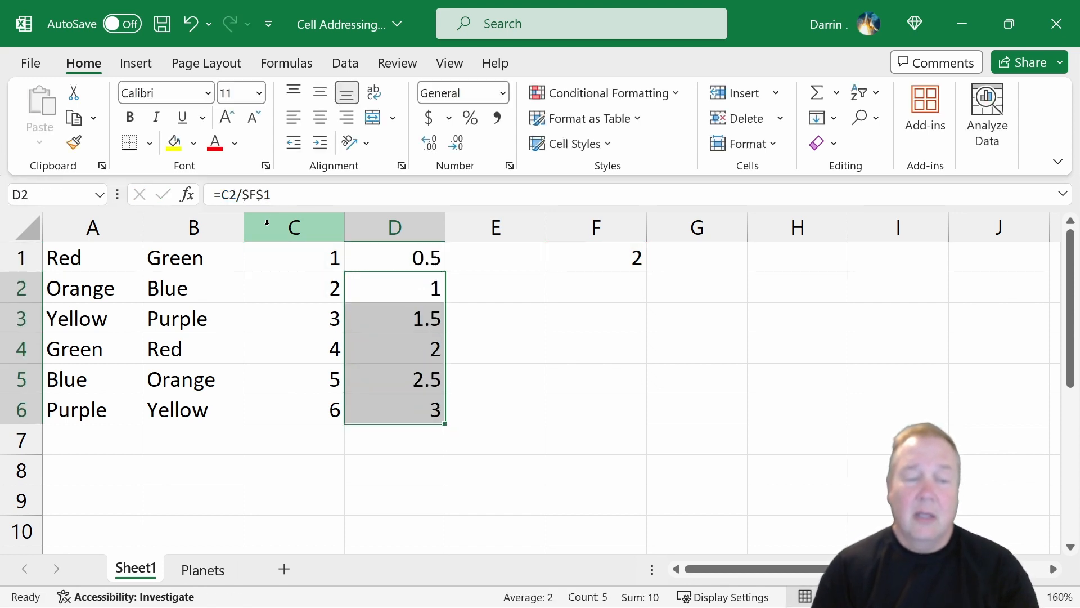
Review the division formulas in the upper cells of column D to compare their references, finishing on D1.
key("Up")
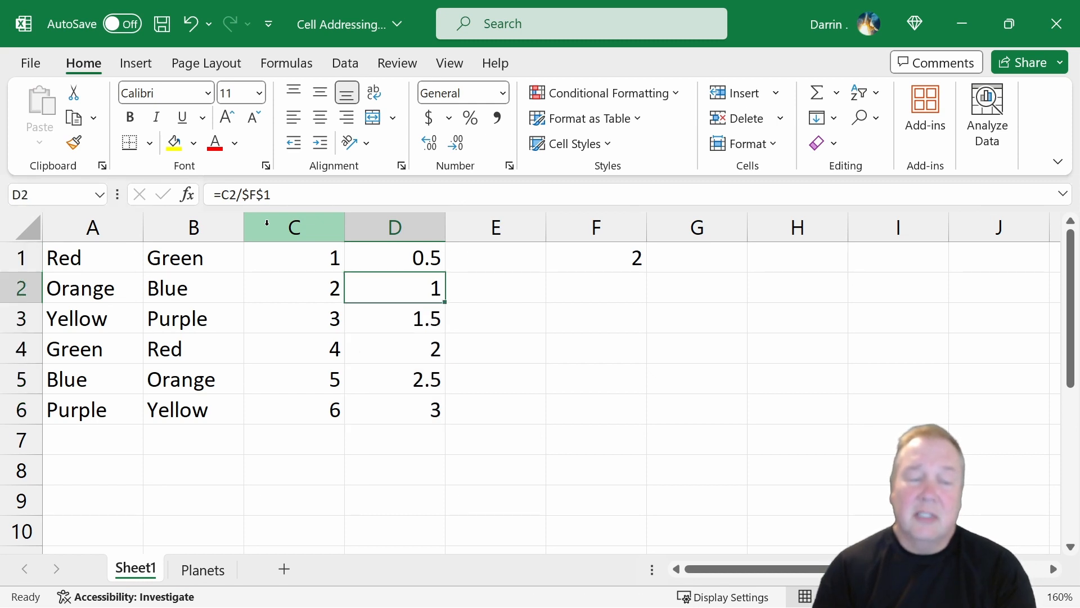
key("Down")
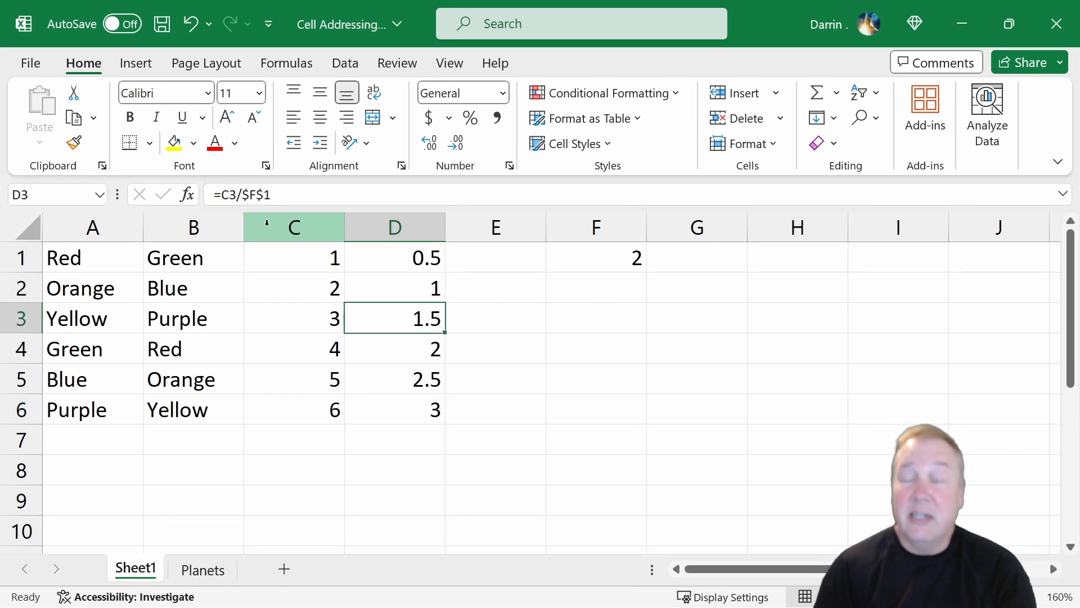
key("Down")
key("Up")
key("Up")
key("Up")
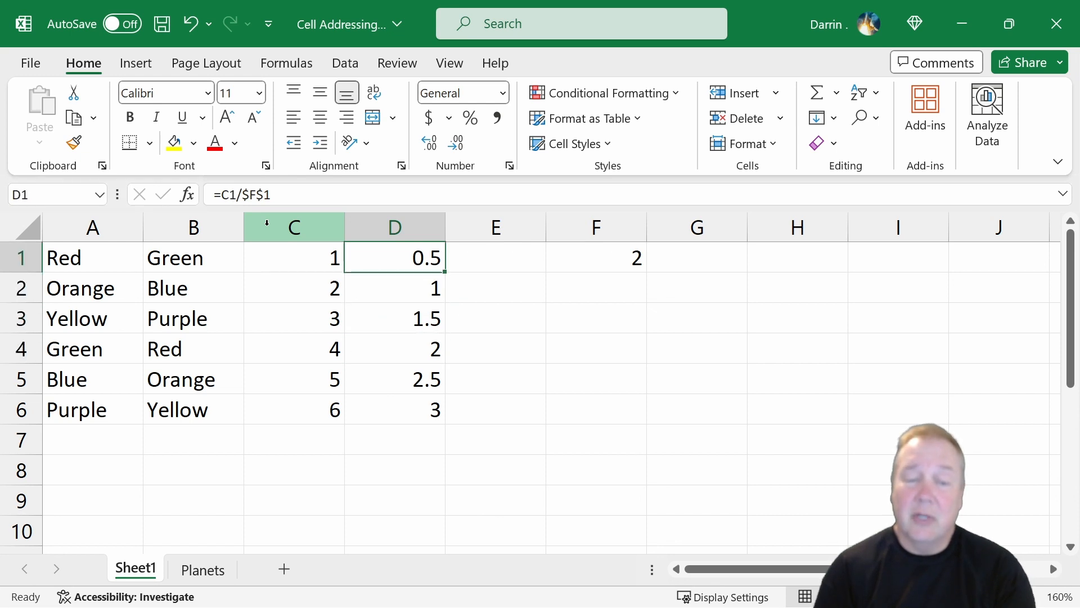
Edit the formula in D1 to =C1/$F1 so only the divisor's column is fixed.
left_click(259, 195)
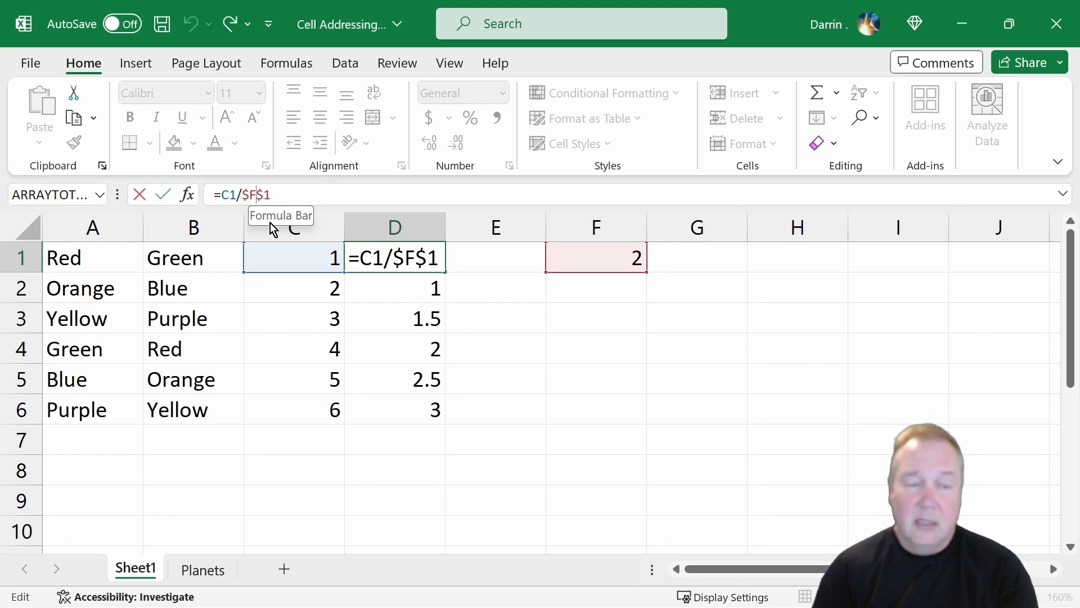
key("Delete")
key("Return")
key("Up")
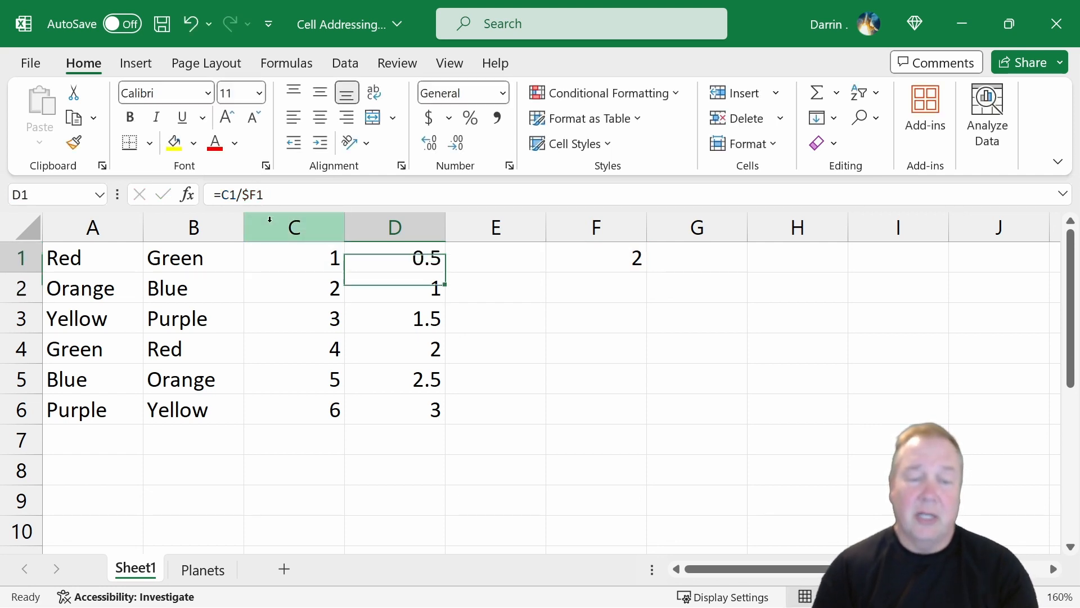
Copy the column-fixed formula from D1 to D2:D6.
key("ctrl+c")
key("Down")
key("shift+Down")
key("shift+Down")
key("shift+Down")
key("shift+Down")
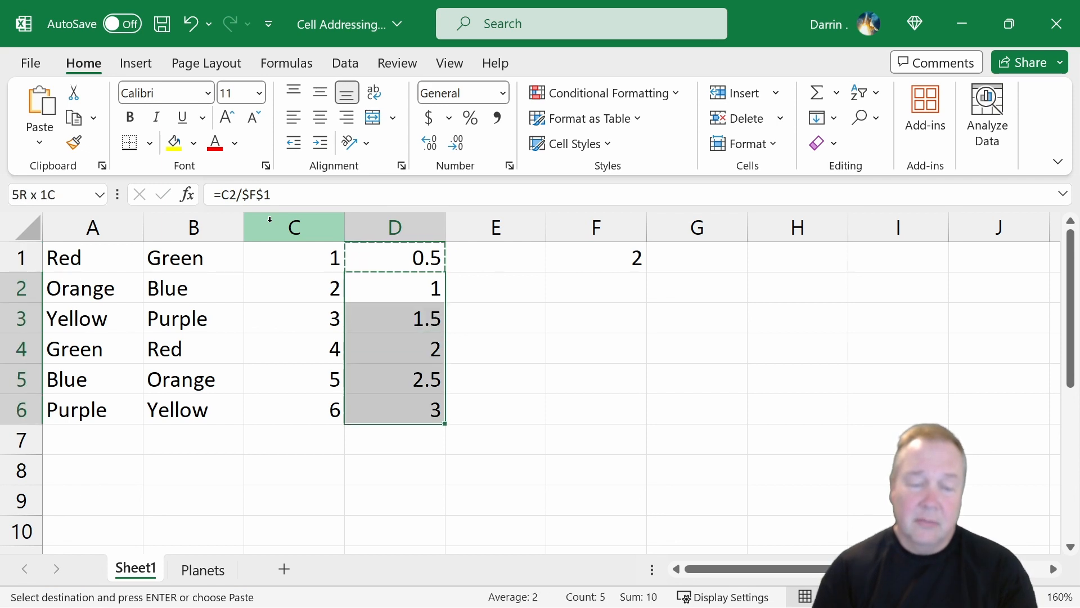
key("ctrl+v")
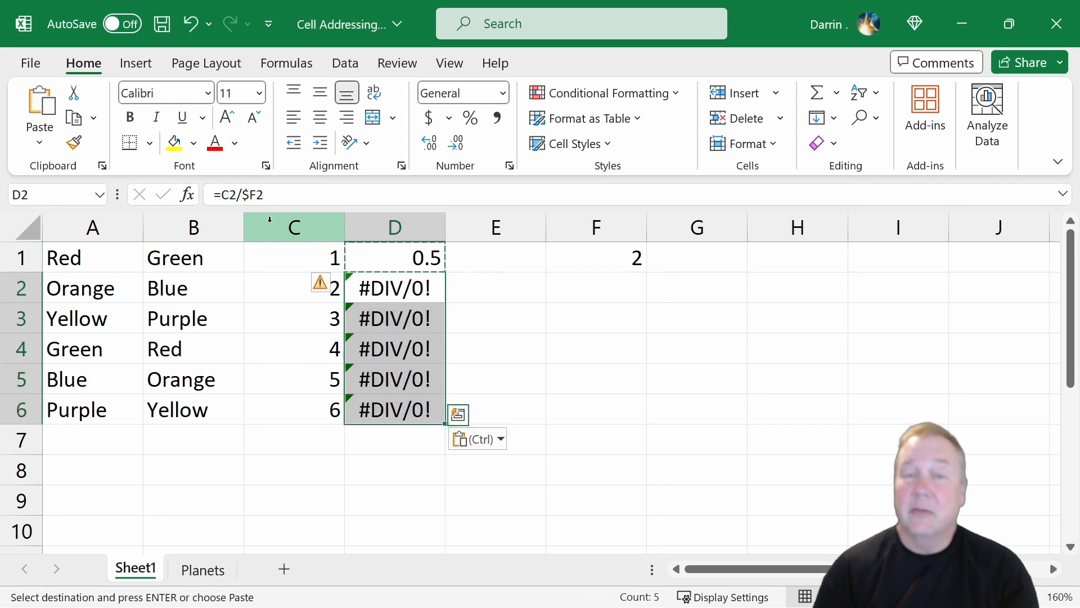
Change the formula in D1 to =C1/F$1, fixing only the divisor's row, and copy it to D2:D6.
left_click(352, 256)
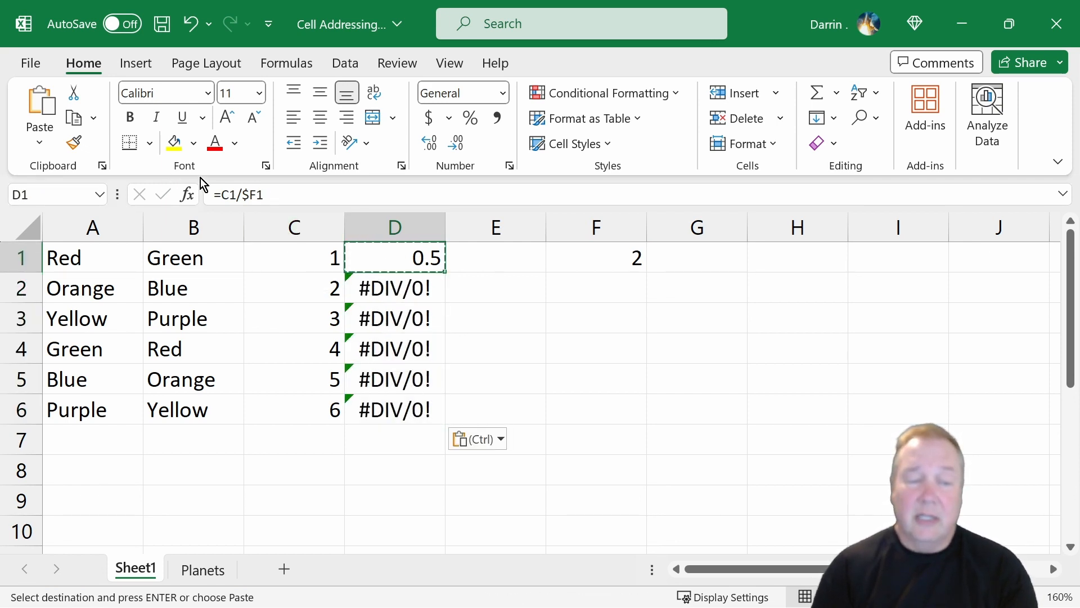
left_click(241, 194)
key("Delete")
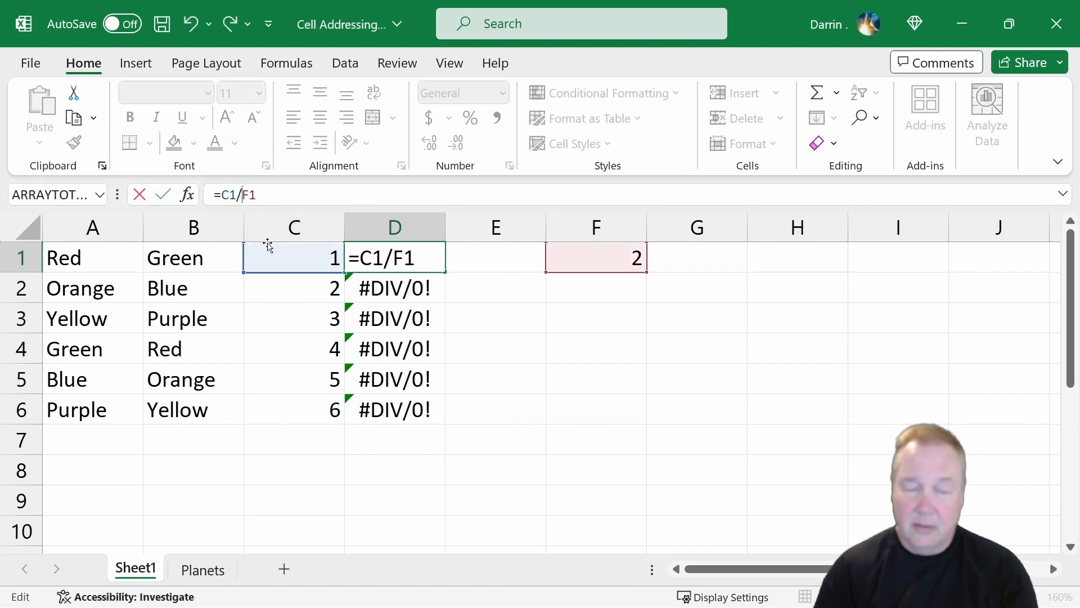
type("$")
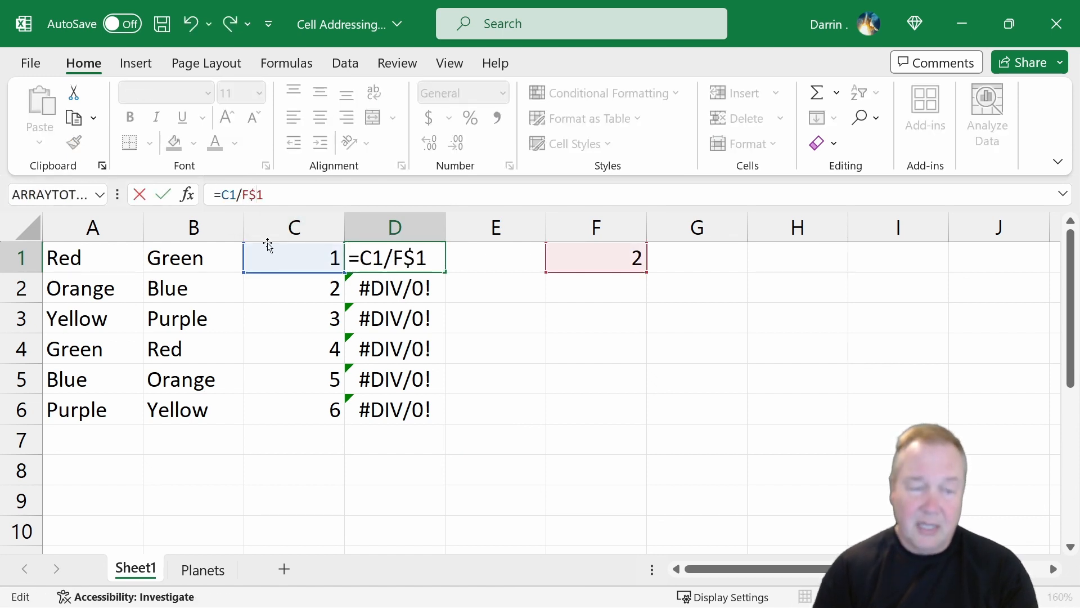
key("Return")
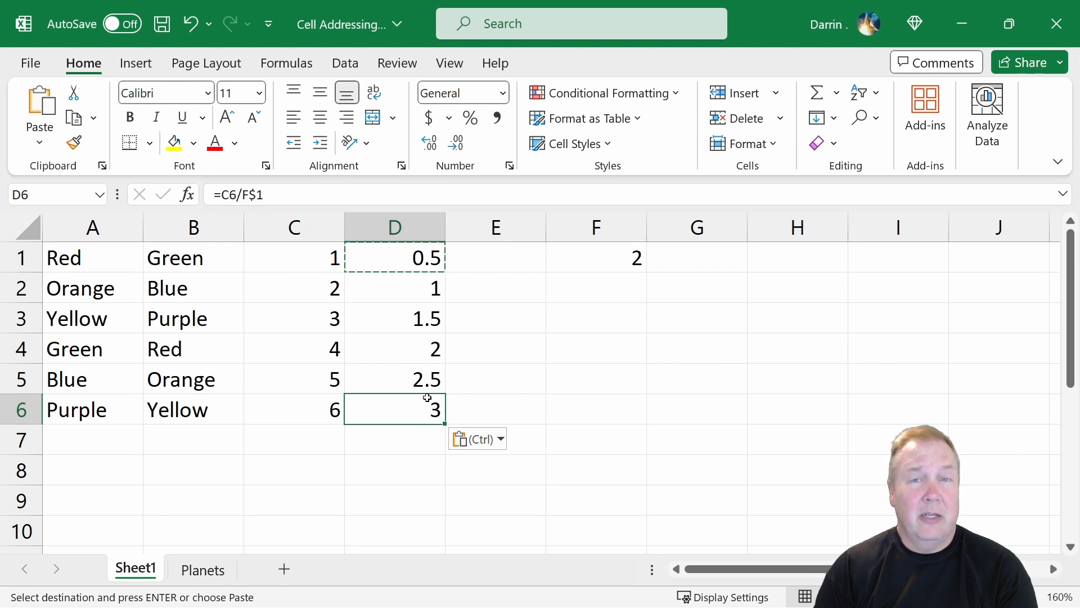
left_click(495, 259)
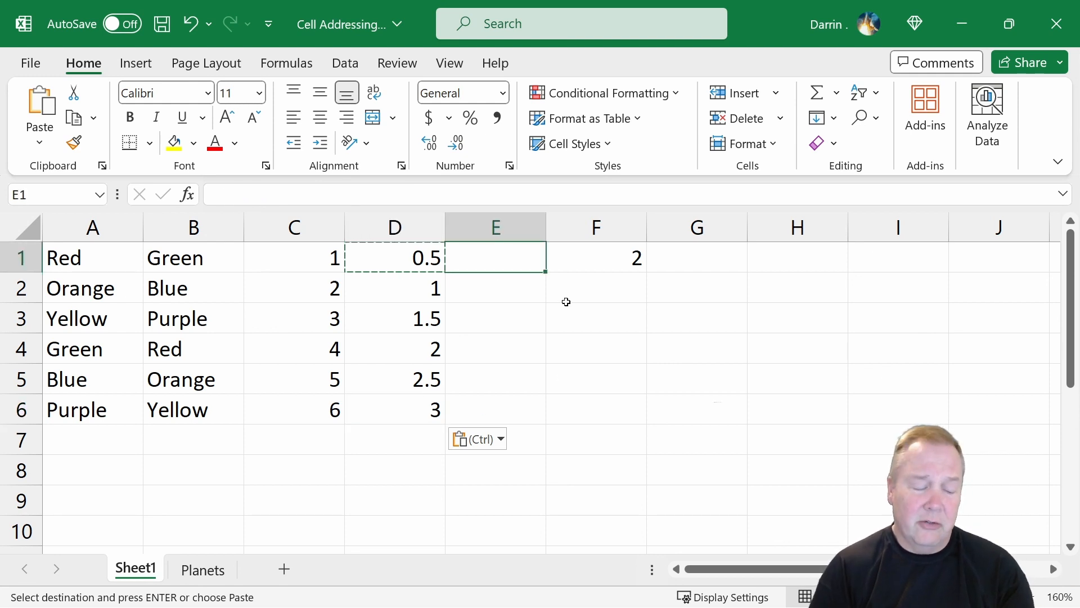
key("Escape")
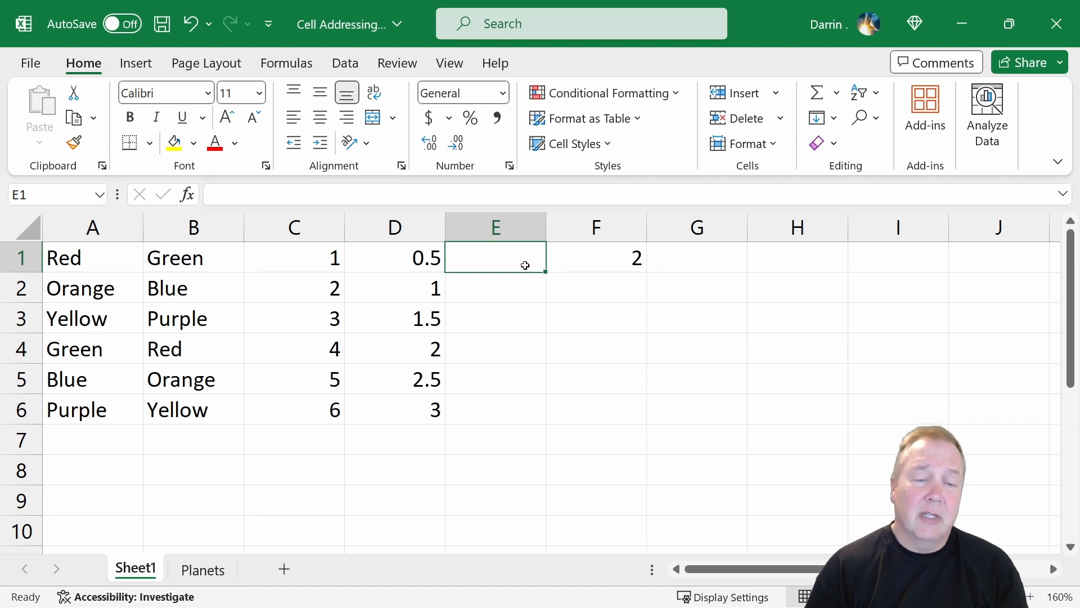
Delete columns D through F from Sheet1.
left_click_drag(427, 229, 632, 240)
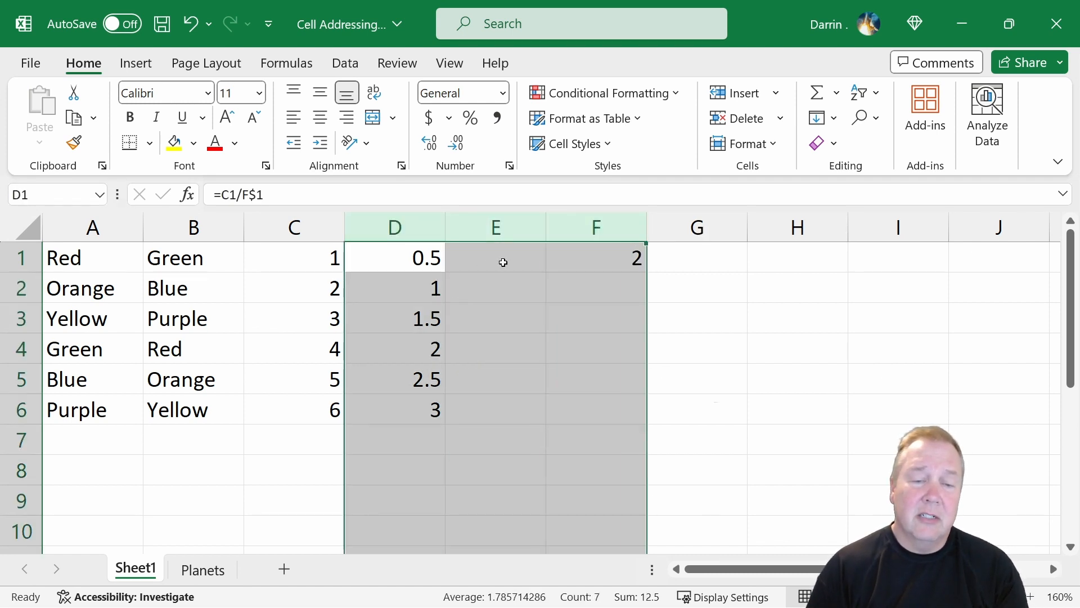
right_click(427, 277)
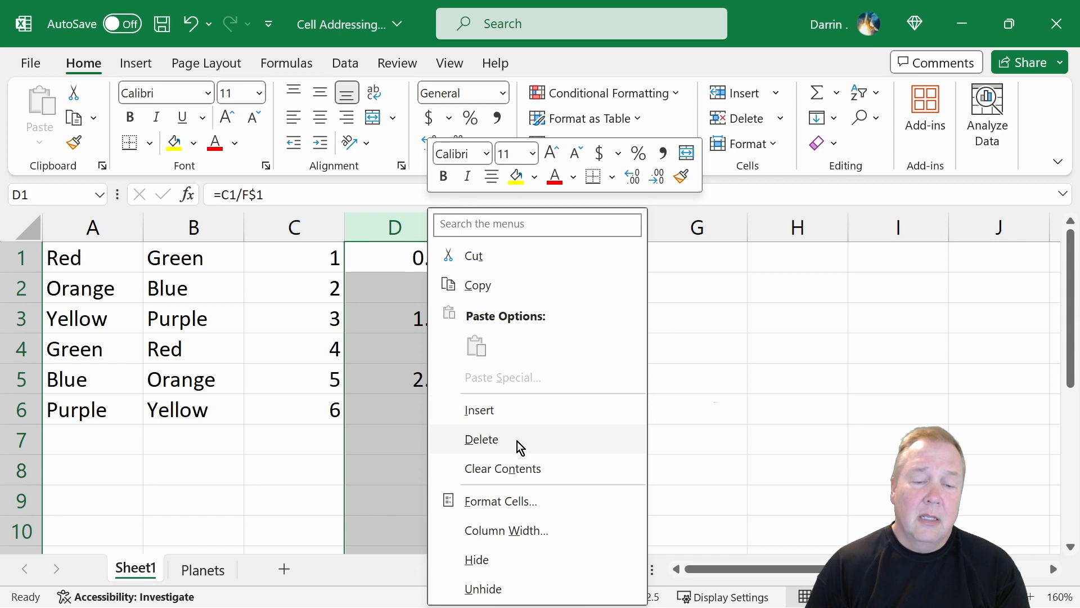
left_click(516, 442)
Enter the text a1 in cell E1.
left_click(417, 261)
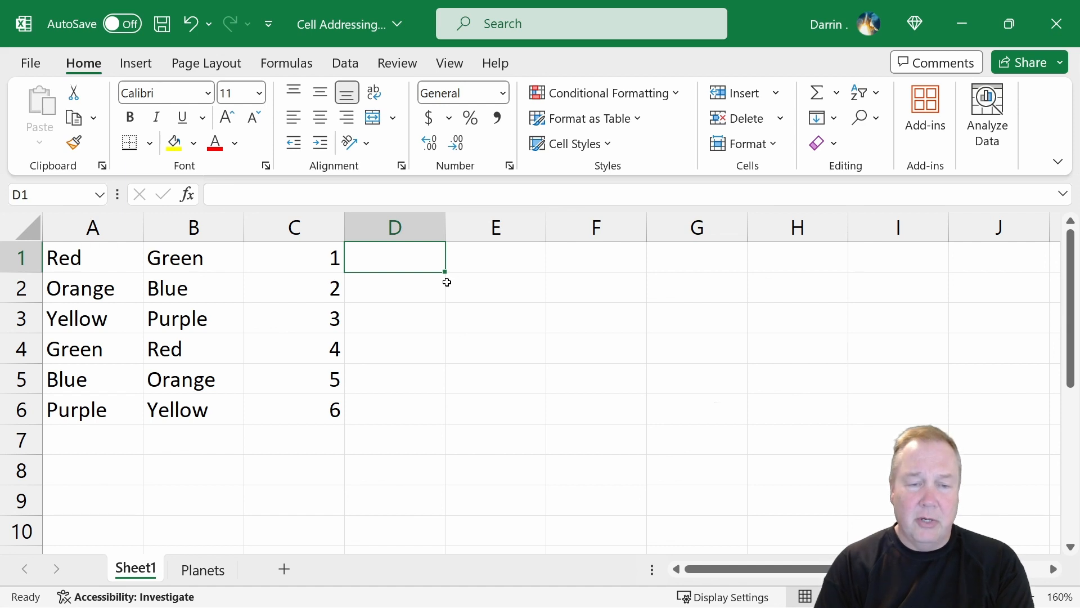
key("Right")
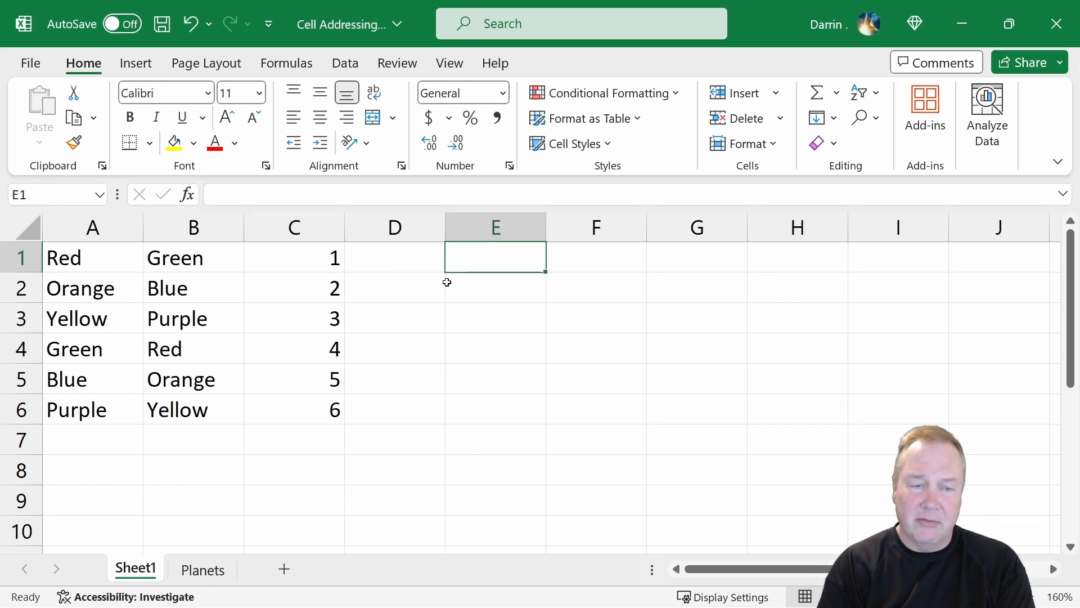
type("a1")
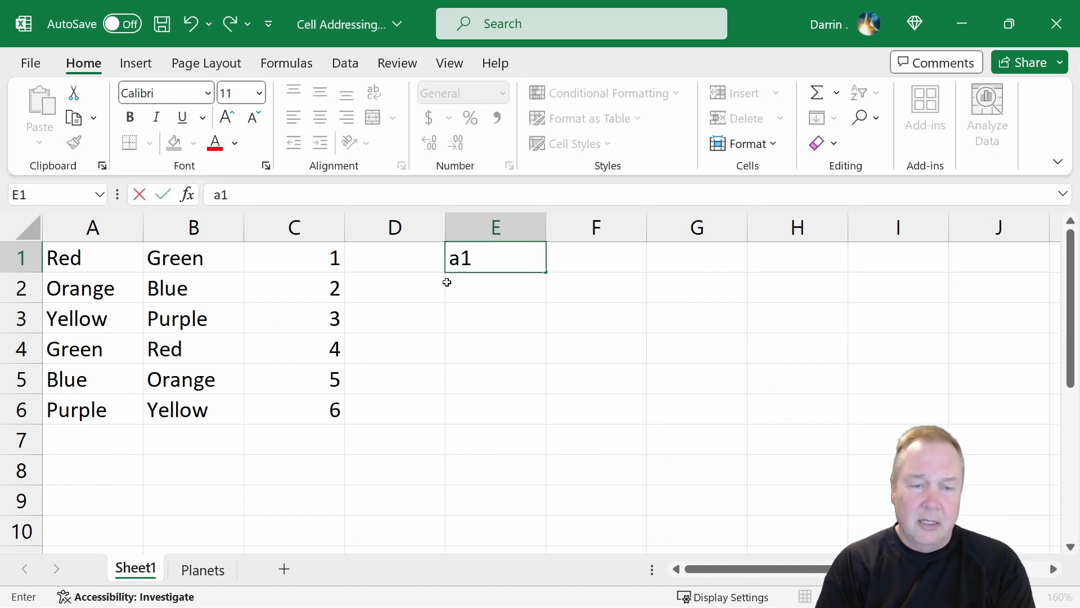
key("Return")
Enter the formula =INDIRECT(E1) in cell D1 and reselect the cell.
key("Up")
key("Left")
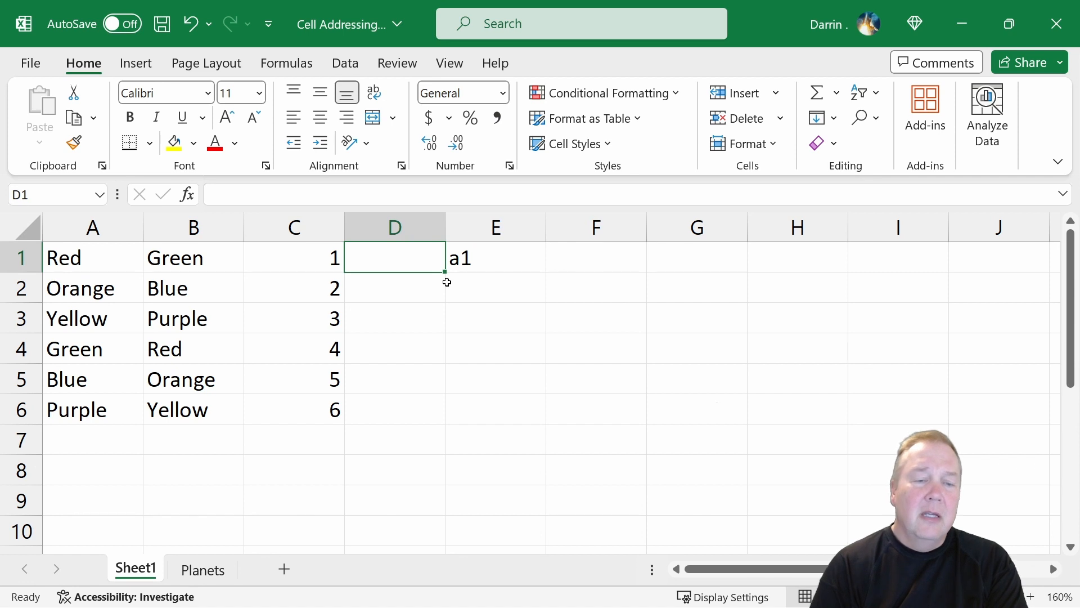
type("=")
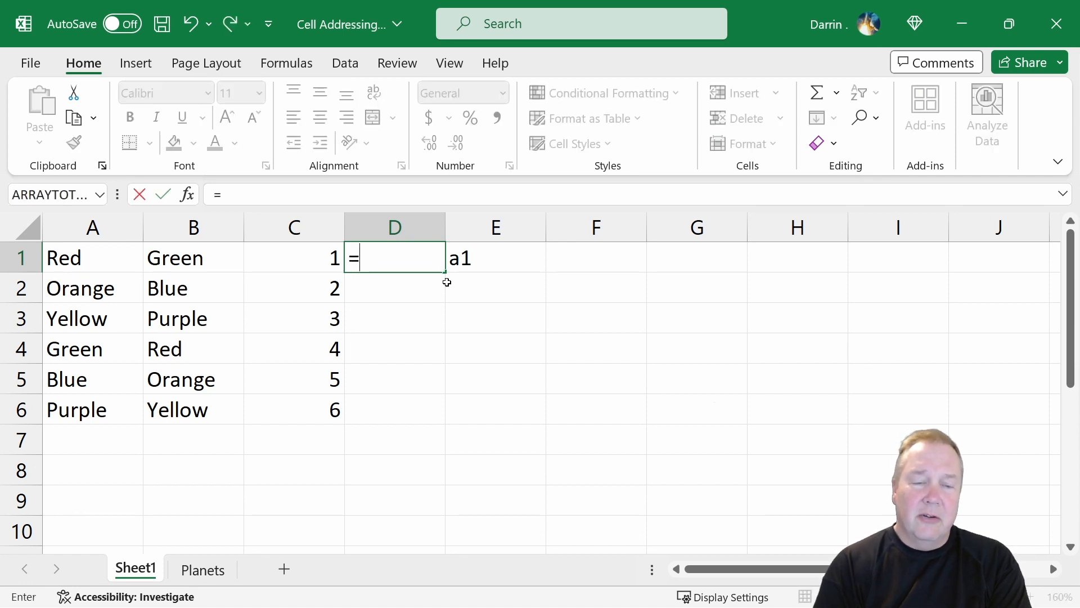
type("indire")
key("BackSpace")
key("BackSpace")
key("BackSpace")
key("BackSpace")
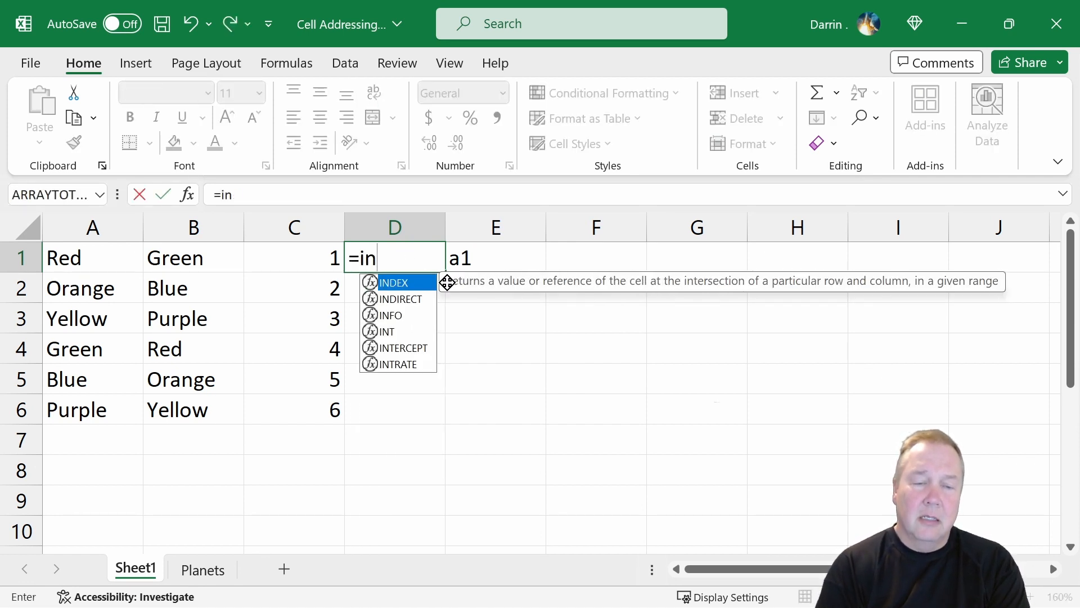
type("direct(")
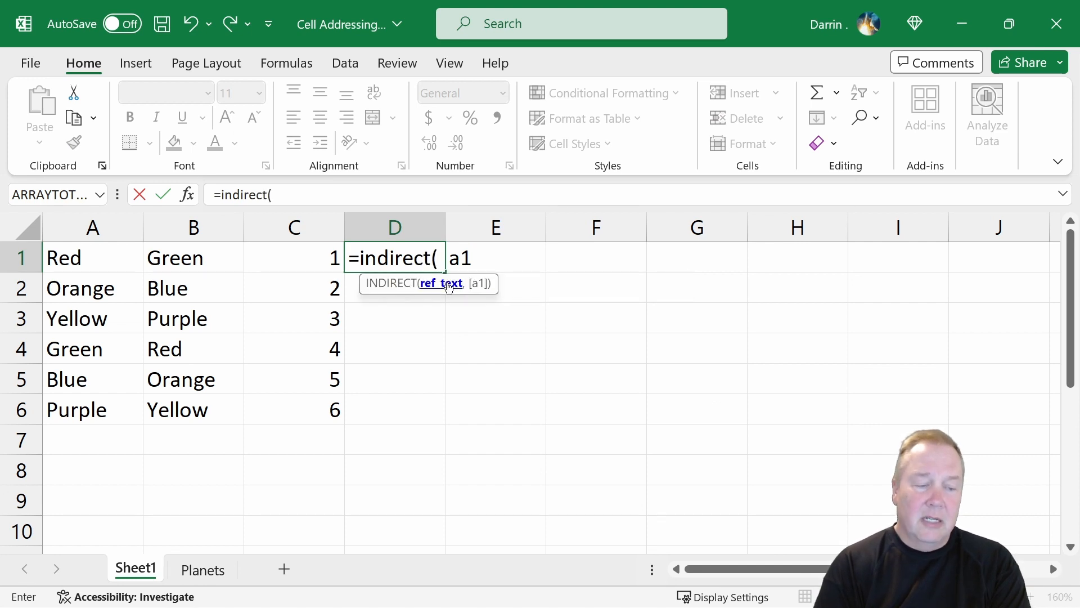
type("r")
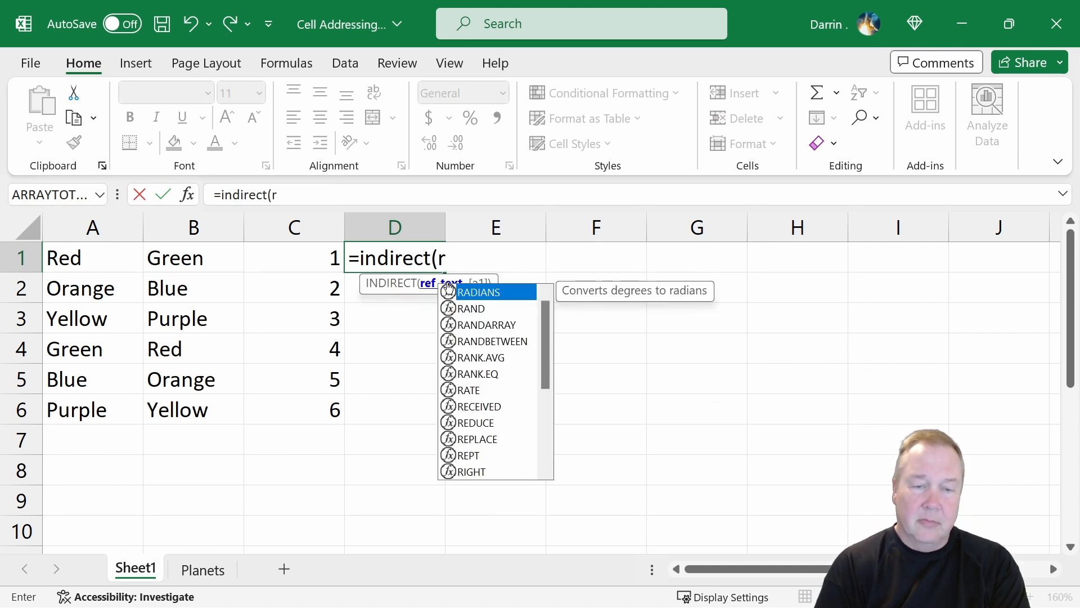
key("BackSpace")
type("e1)")
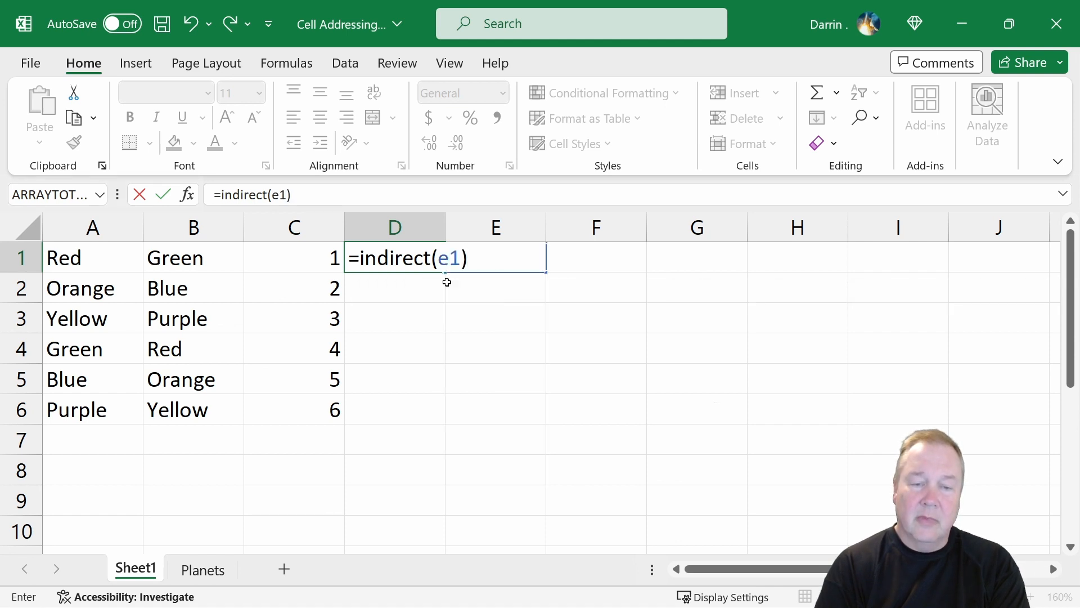
key("Return")
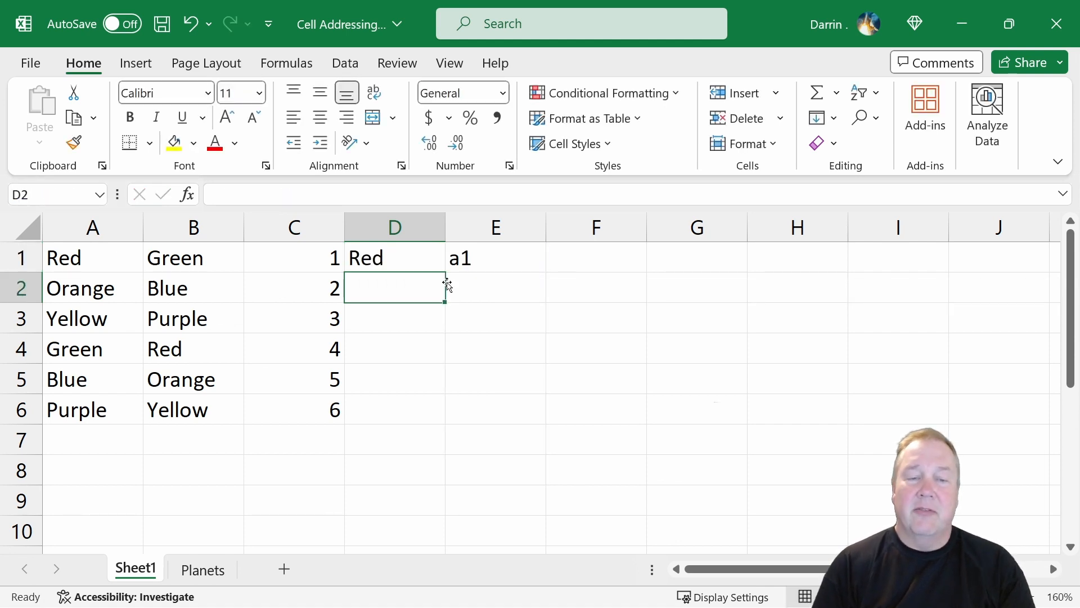
key("Up")
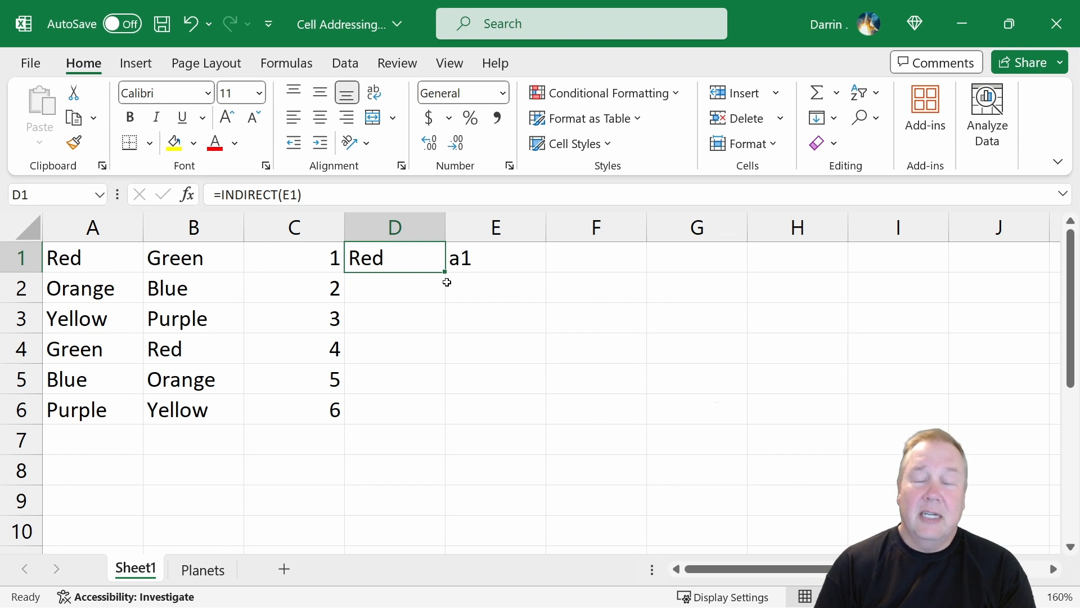
Change the reference text in E1 to a3 and select cell A3, the cell it points to.
double_click(286, 193)
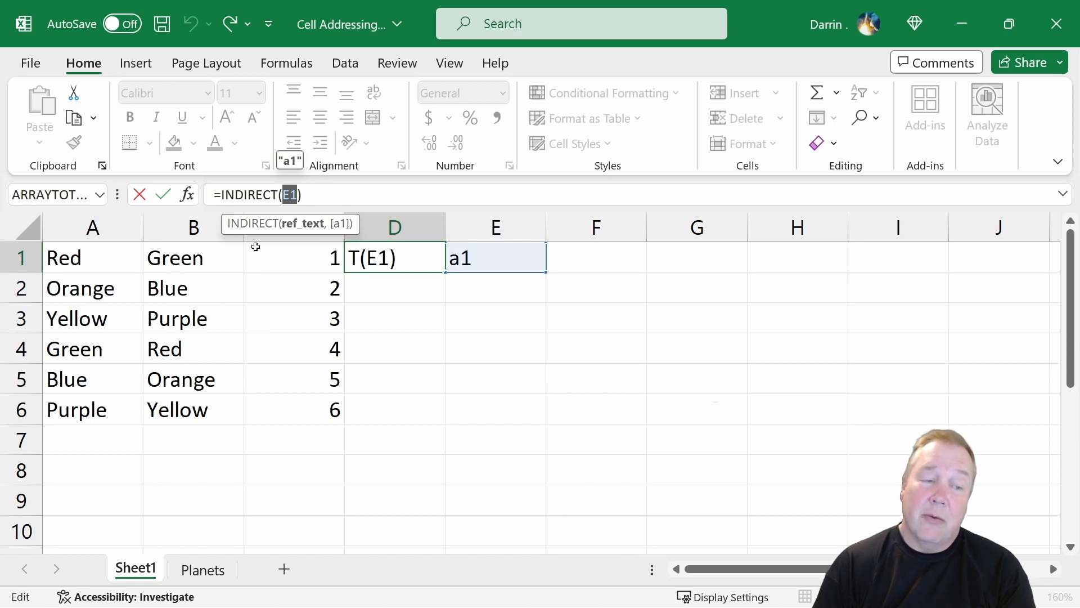
left_click(489, 256)
key("ctrl+Return")
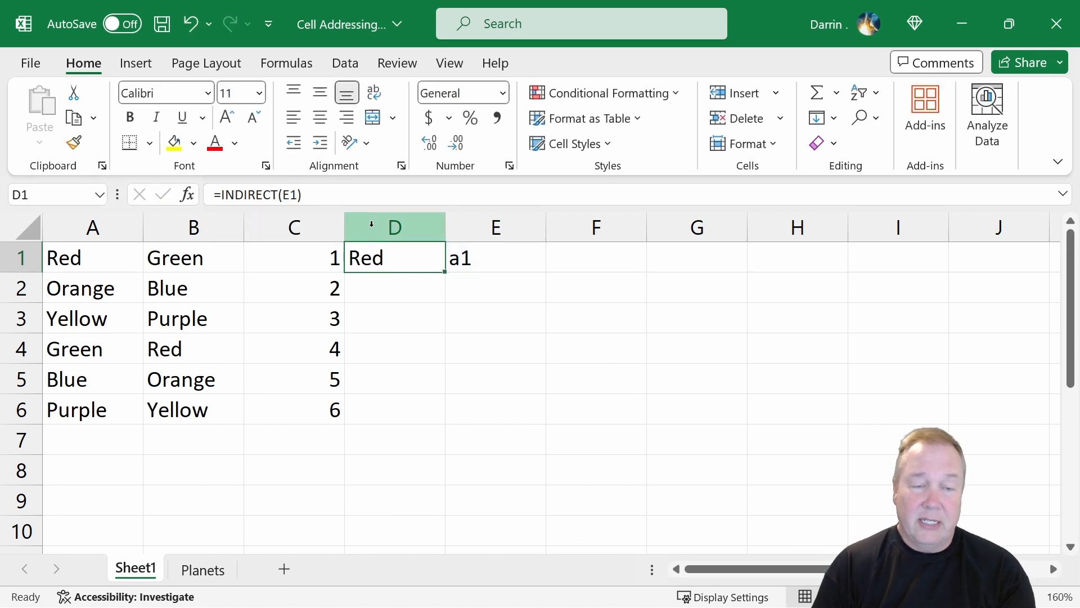
left_click(490, 256)
left_click(221, 191)
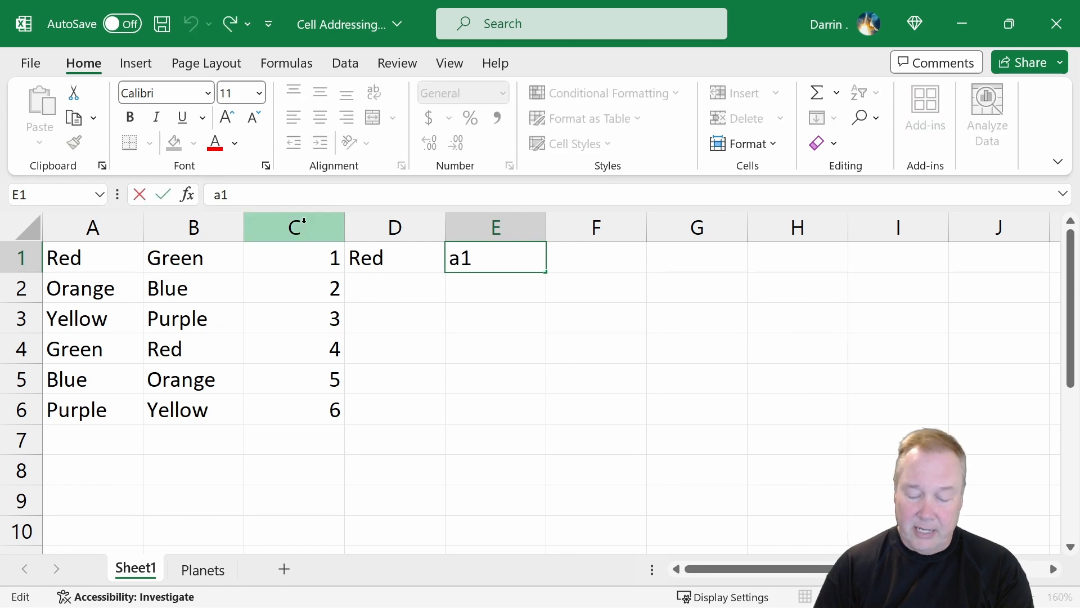
key("Delete")
type("3")
key("Return")
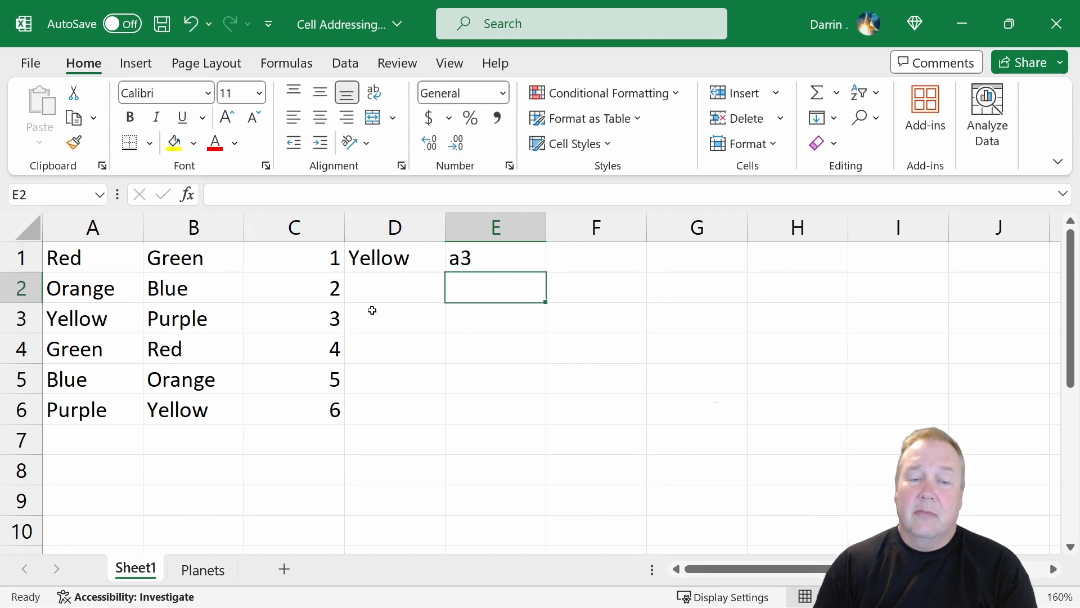
left_click(96, 318)
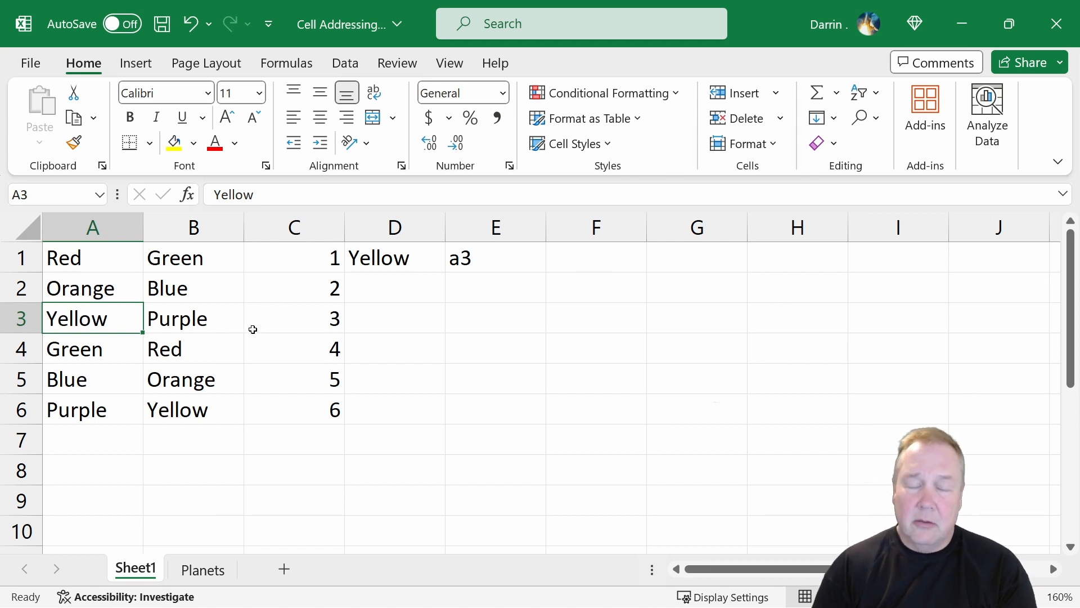
Clear cell E1 and enter the row numbers 5, 3, 1, 2, 4 and 6 in cells F1 through F6.
left_click(475, 262)
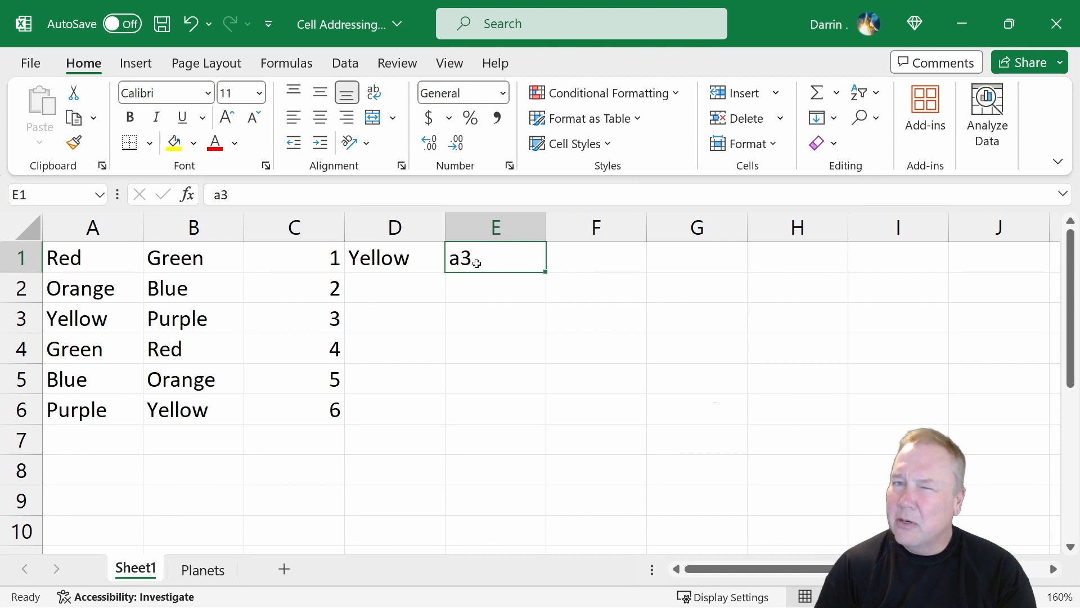
key("Delete")
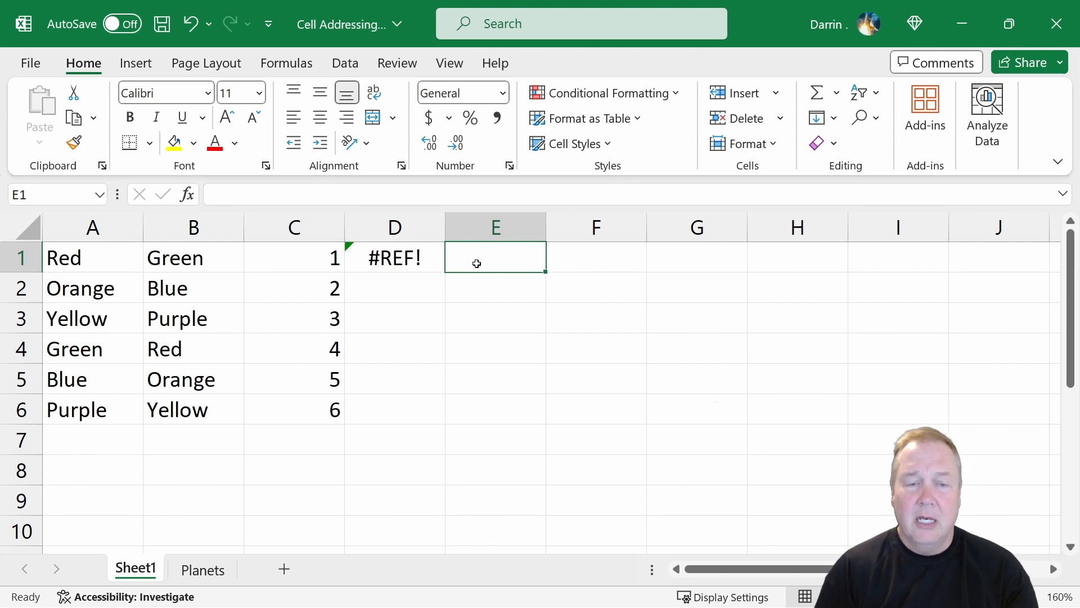
key("Left")
key("Right")
key("Right")
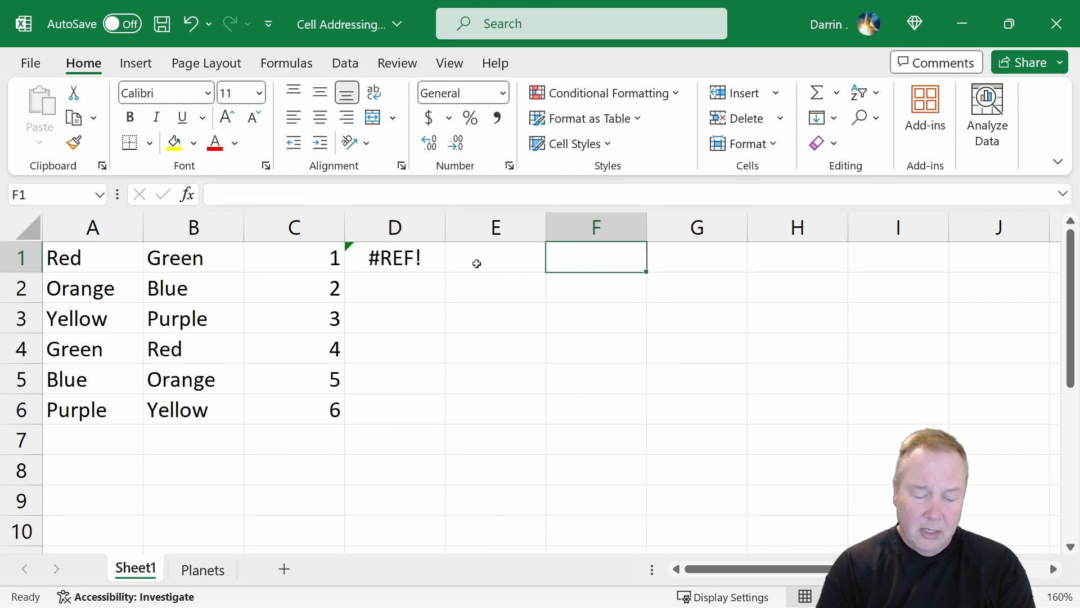
type("5")
key("Return")
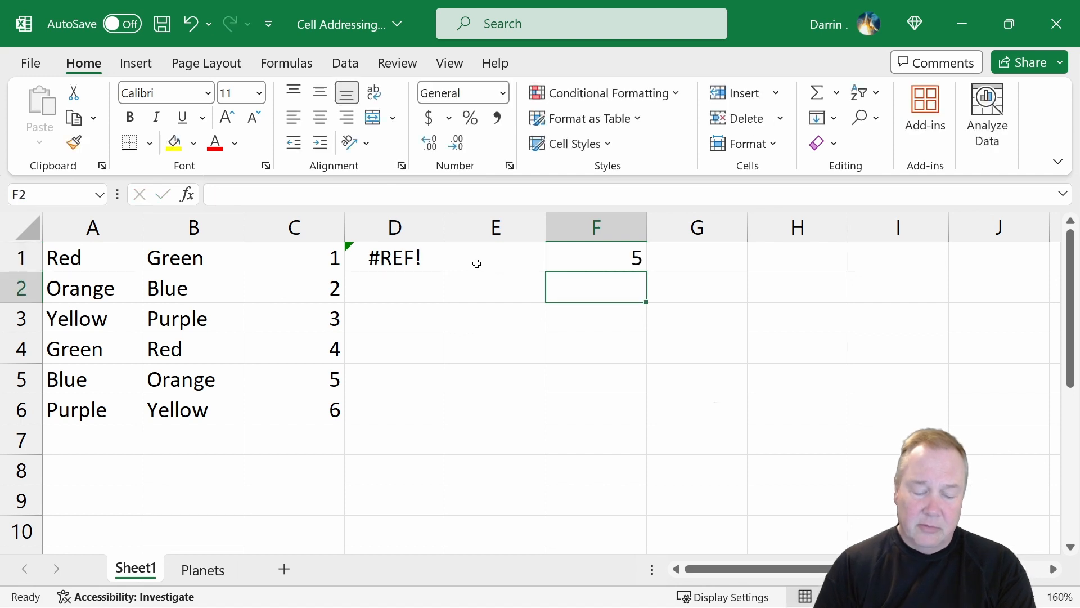
type("3")
key("Return")
type("4")
key("Return")
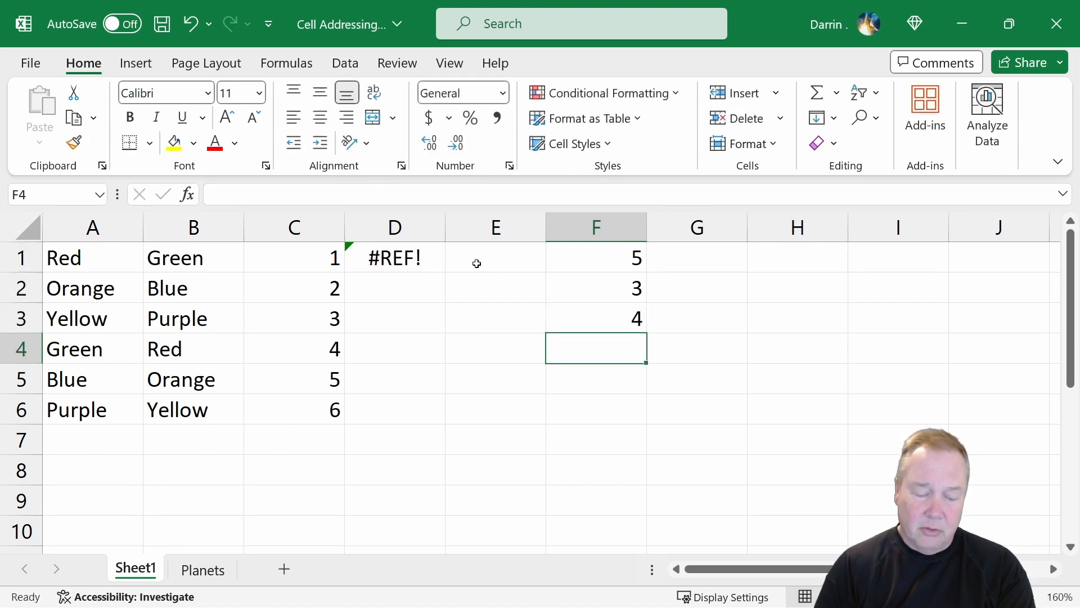
type("2")
key("Up")
type("1")
key("Return")
key("Return")
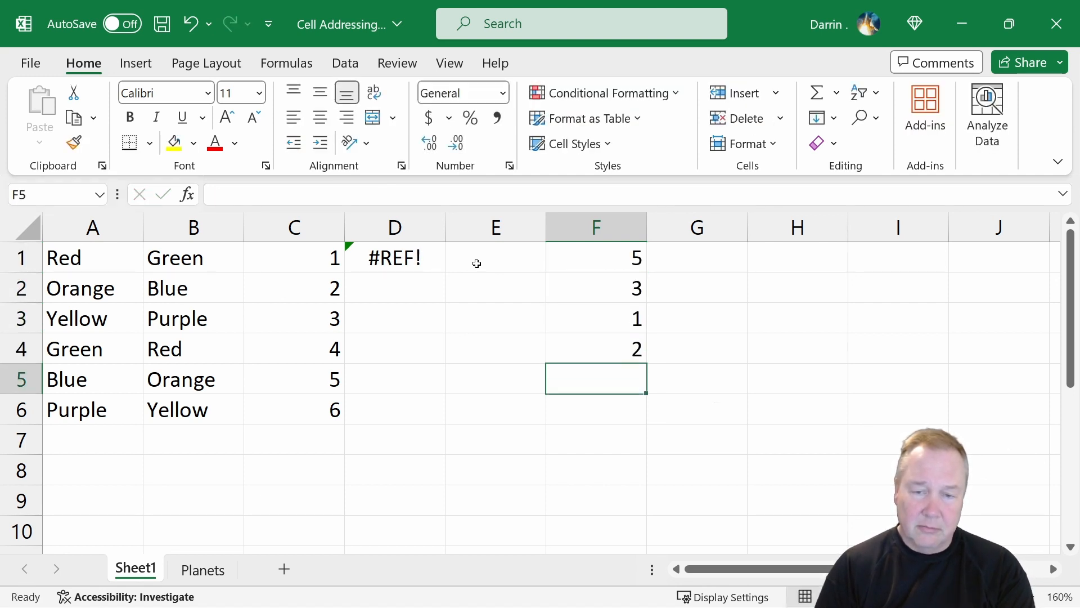
type("4")
key("Return")
type("6")
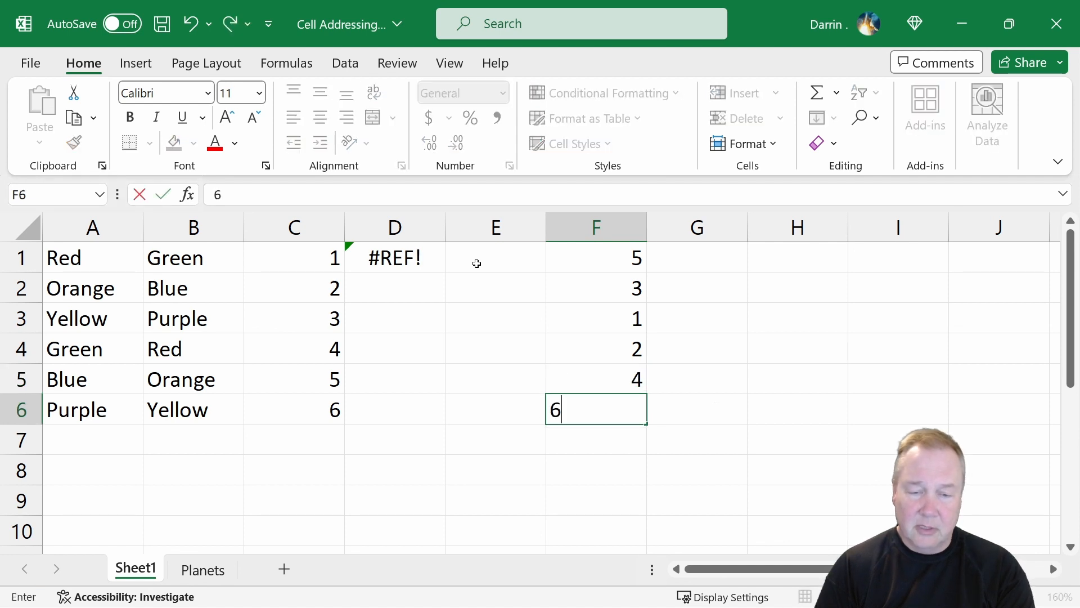
key("Return")
Clear the old formula in D1 and enter =INDIRECT("a"&F1) there.
key("Up")
key("Up")
key("Up")
key("Up")
key("Up")
key("Up")
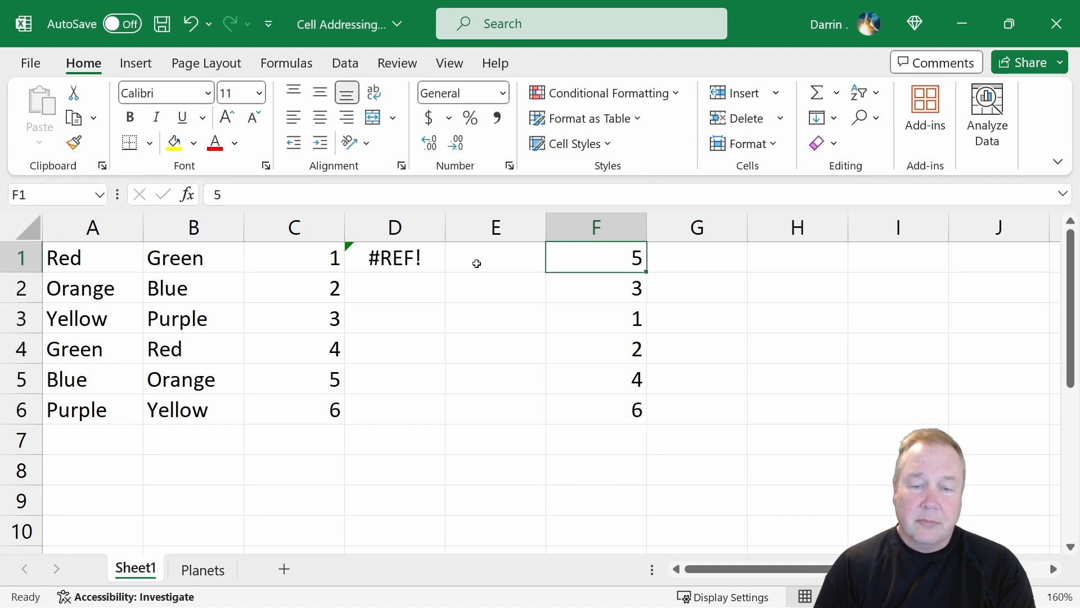
key("Left")
key("Left")
key("Delete")
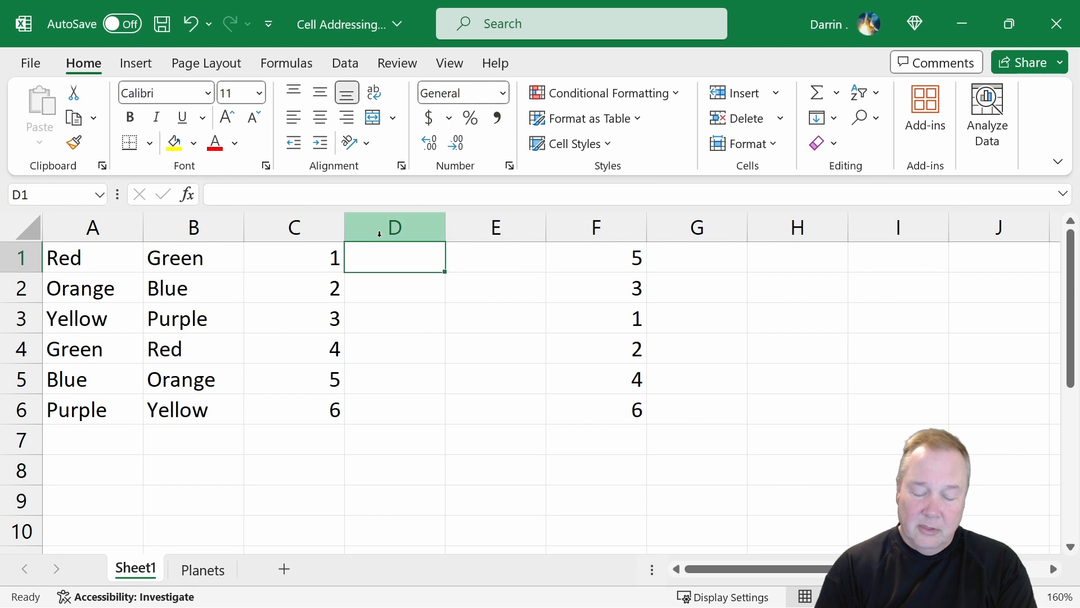
type("=indirect(")
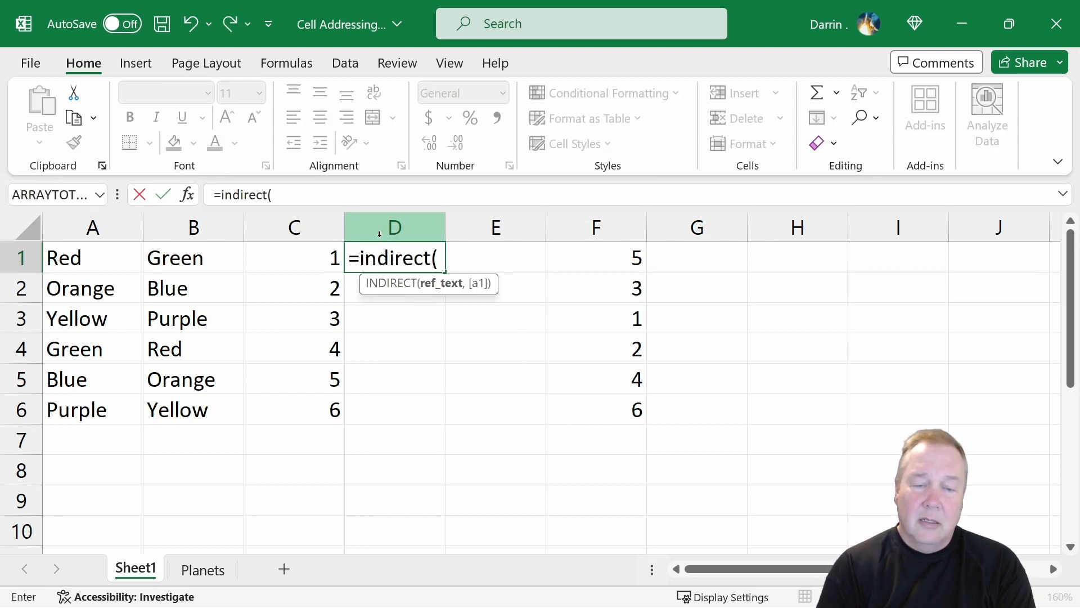
type("\"")
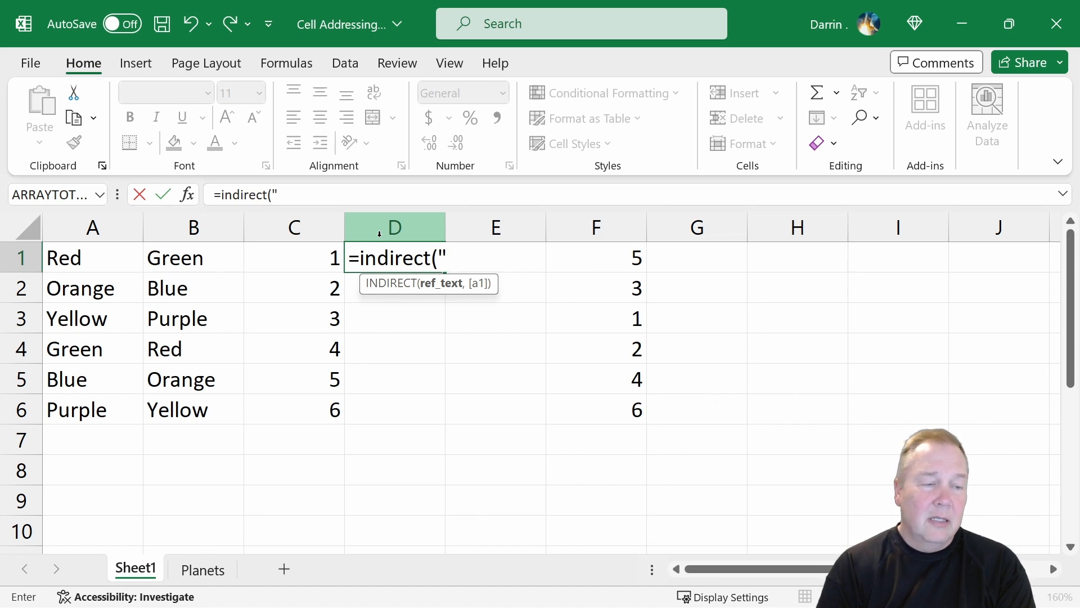
type("a\"")
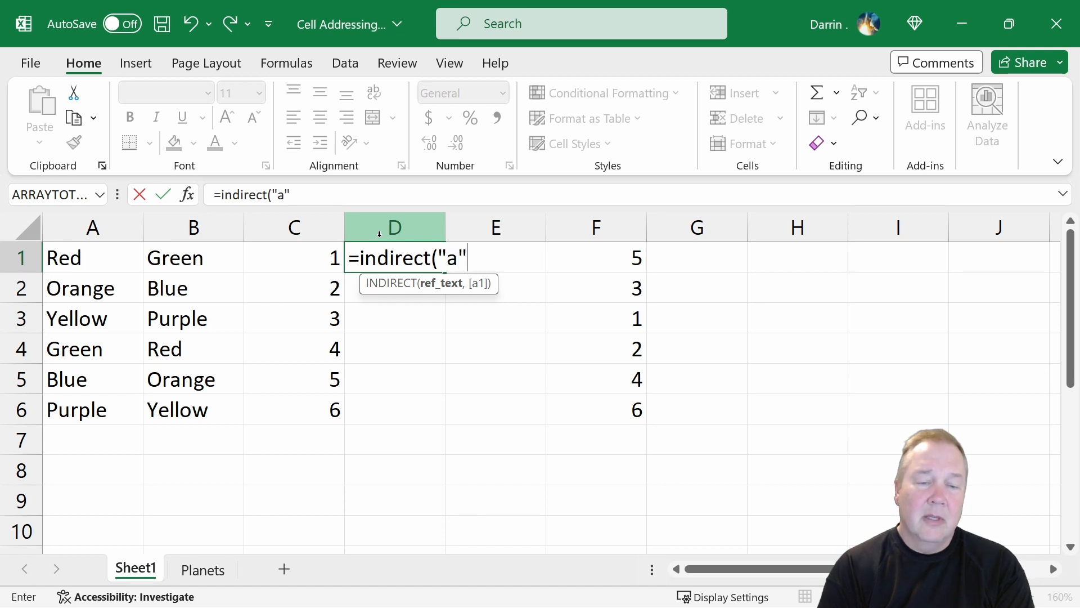
type(",")
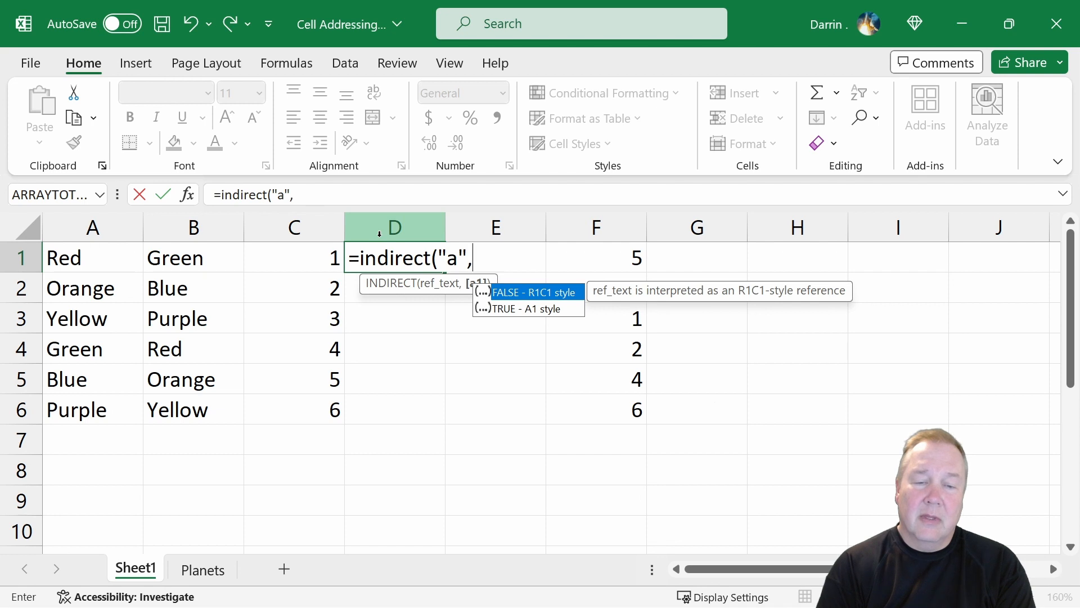
key("BackSpace")
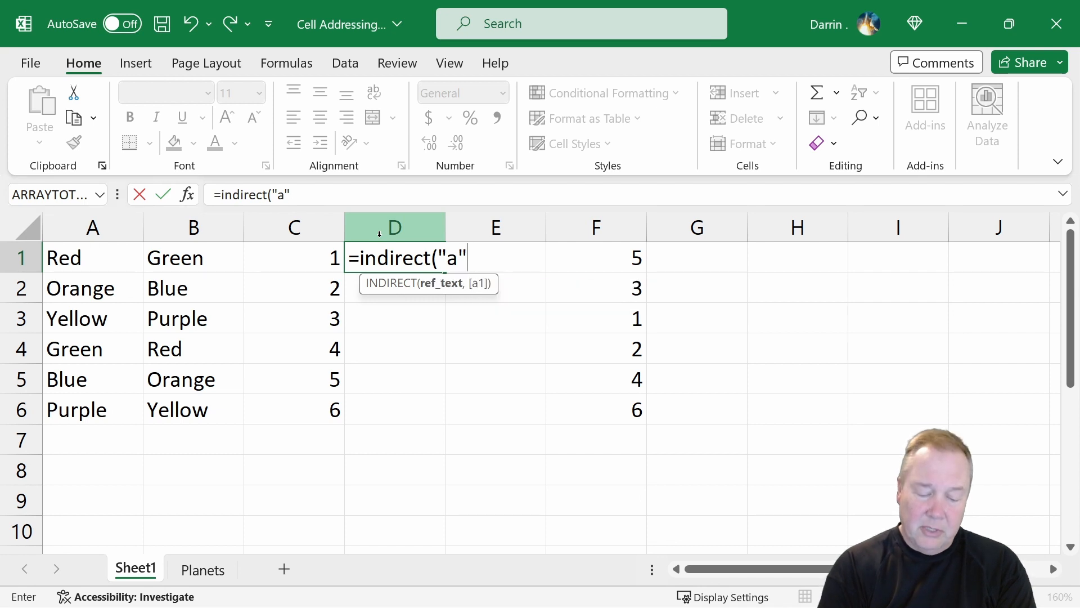
type("&")
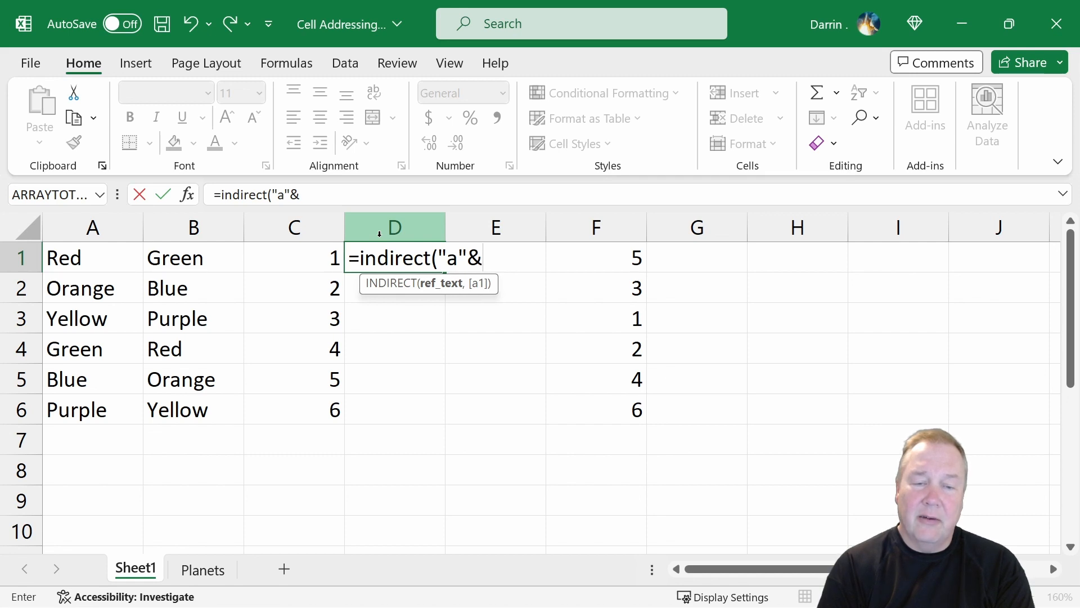
type("f1")
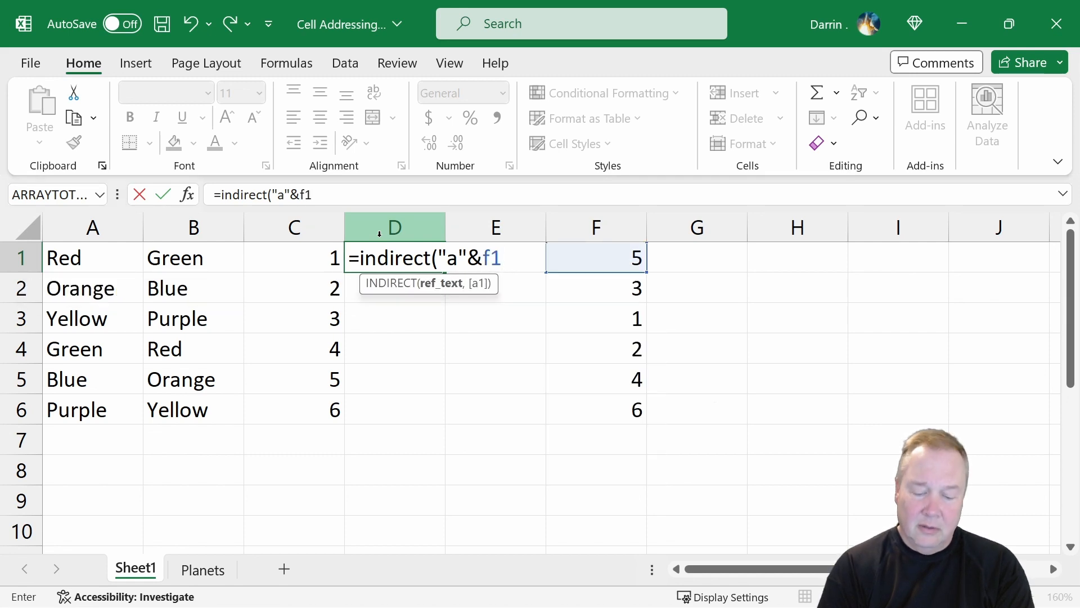
type(")")
key("Return")
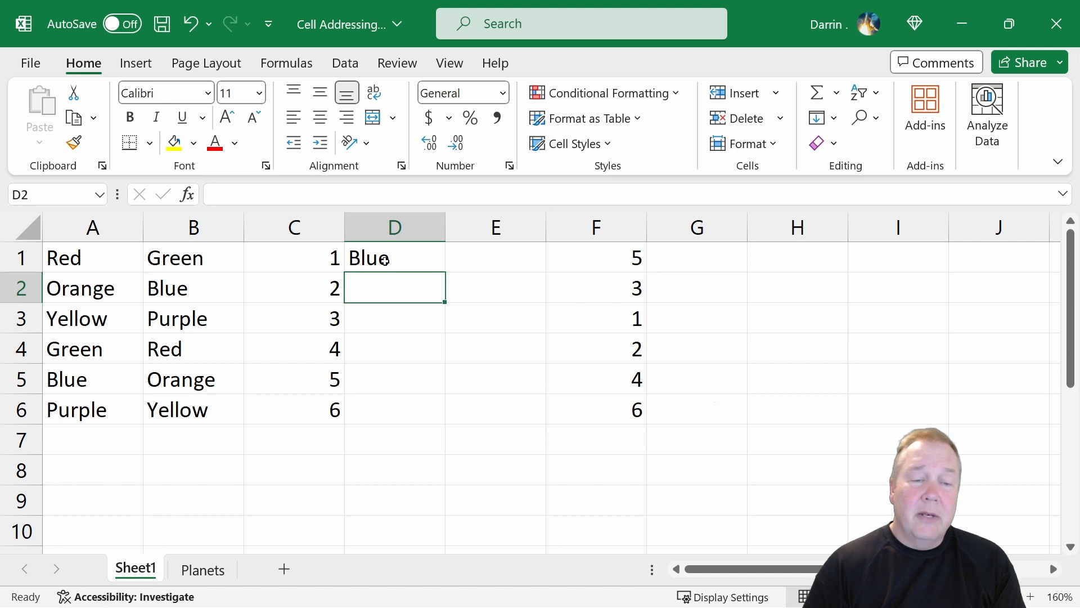
Copy the INDIRECT formula from D1 to D2:D6 and check the formulas in D1 through D4.
left_click(385, 258)
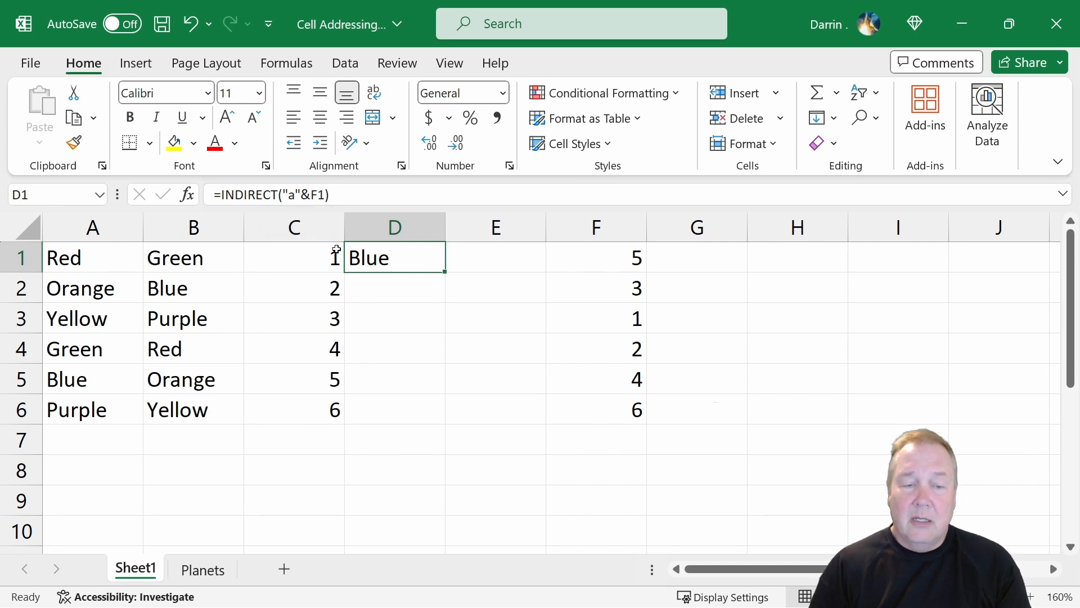
key("ctrl+c")
key("Down")
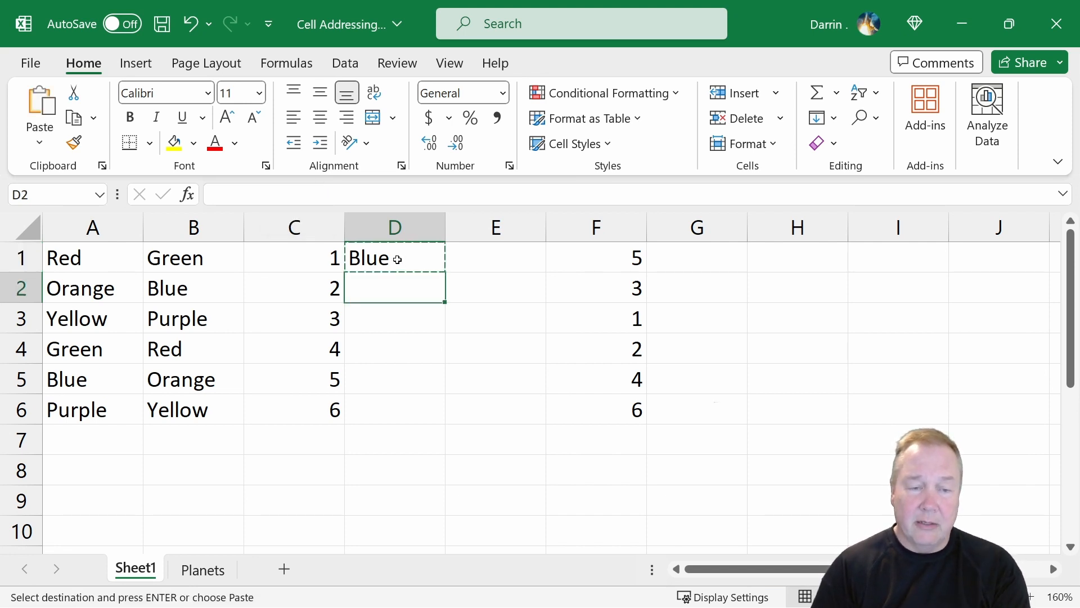
key("shift+Down")
key("shift+Down")
key("shift+Down")
key("shift+Down")
key("ctrl+v")
key("Escape")
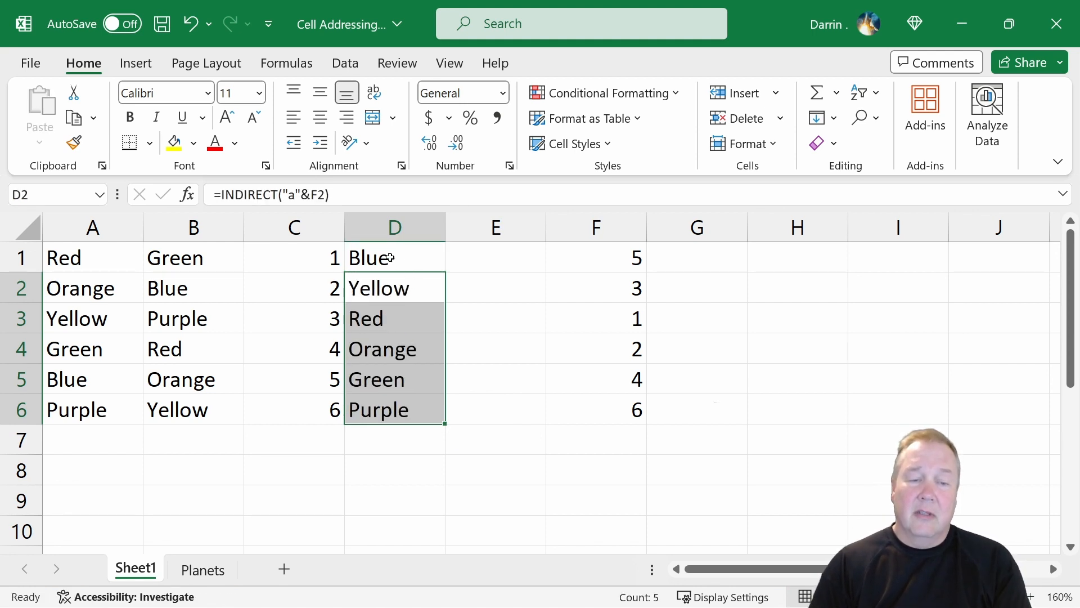
left_click(390, 260)
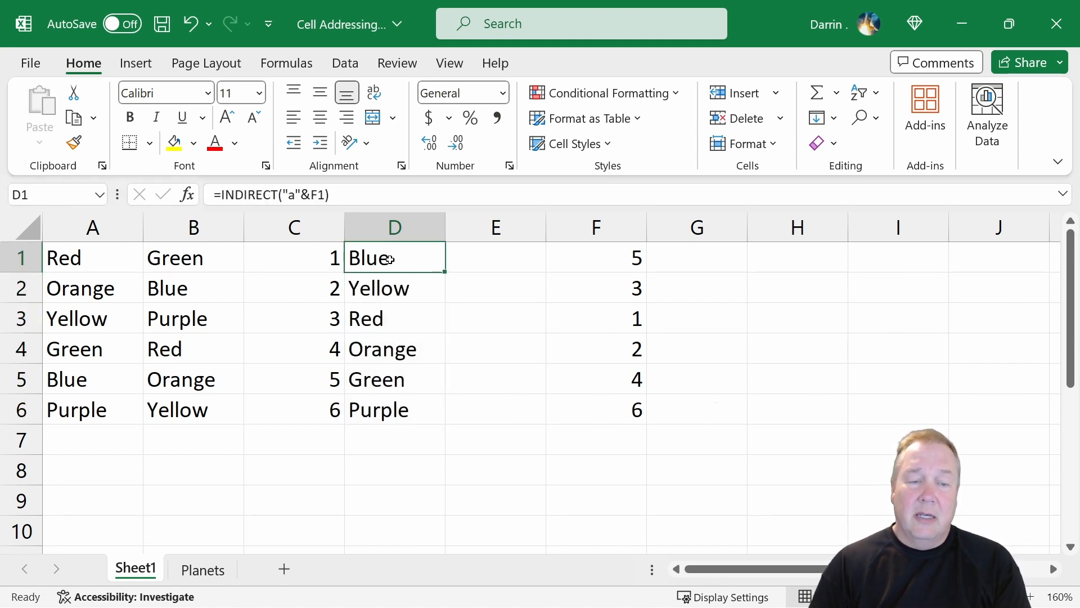
left_click(402, 289)
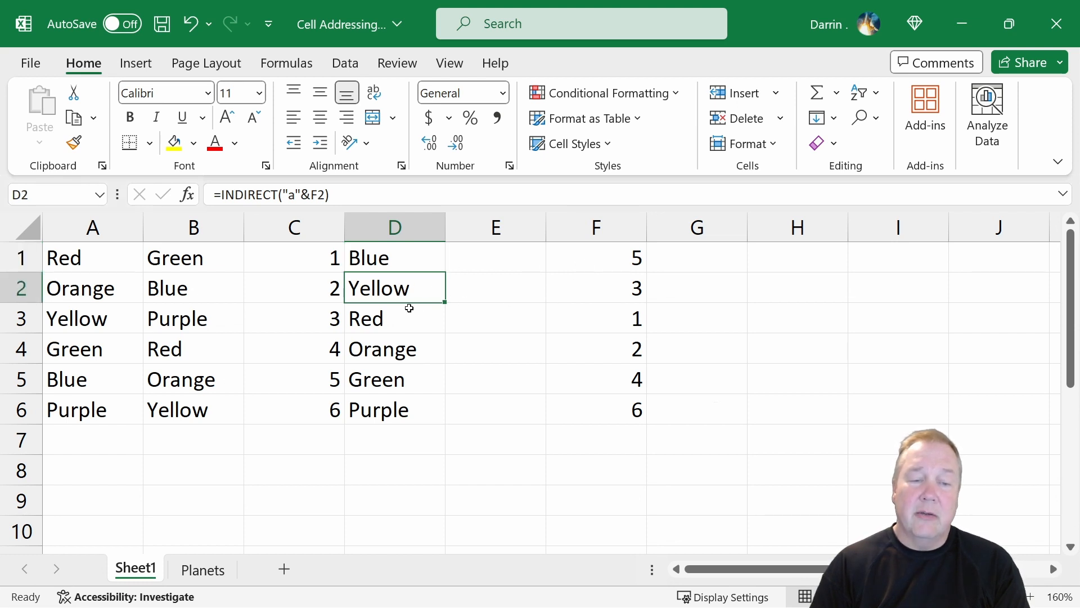
left_click(392, 310)
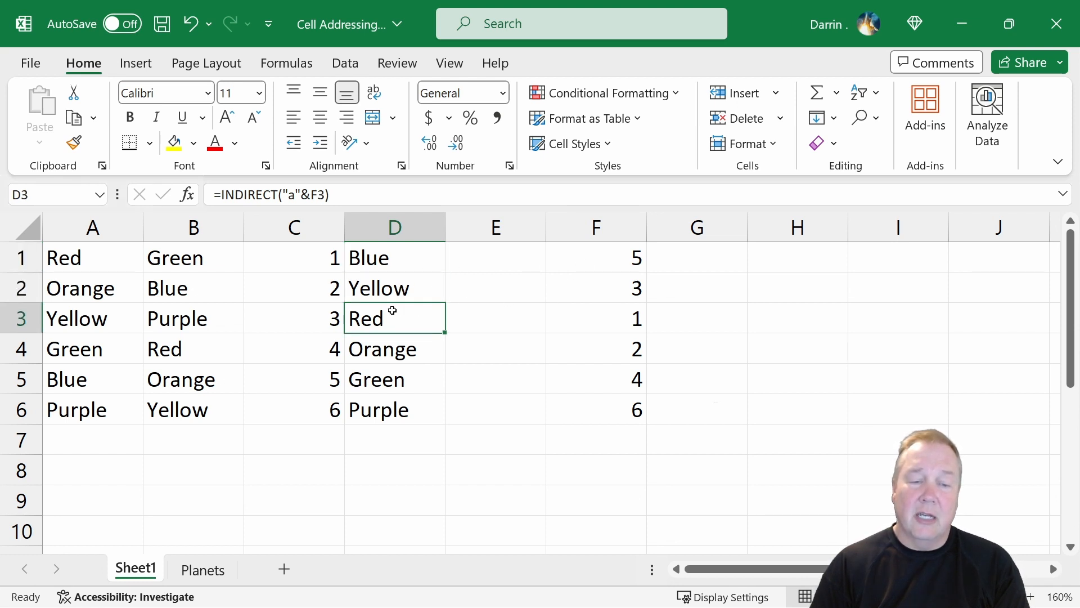
left_click(389, 345)
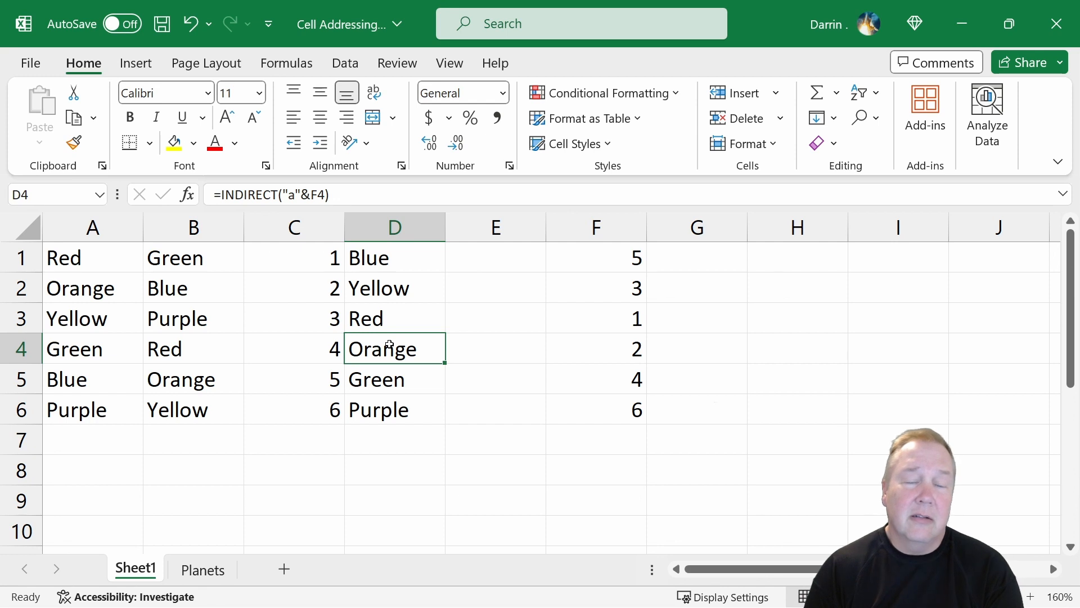
Replace the F1 reference in D1's formula with RANDBETWEEN(1,6), making it =INDIRECT("a"&RANDBETWEEN(1,6)).
left_click(388, 255)
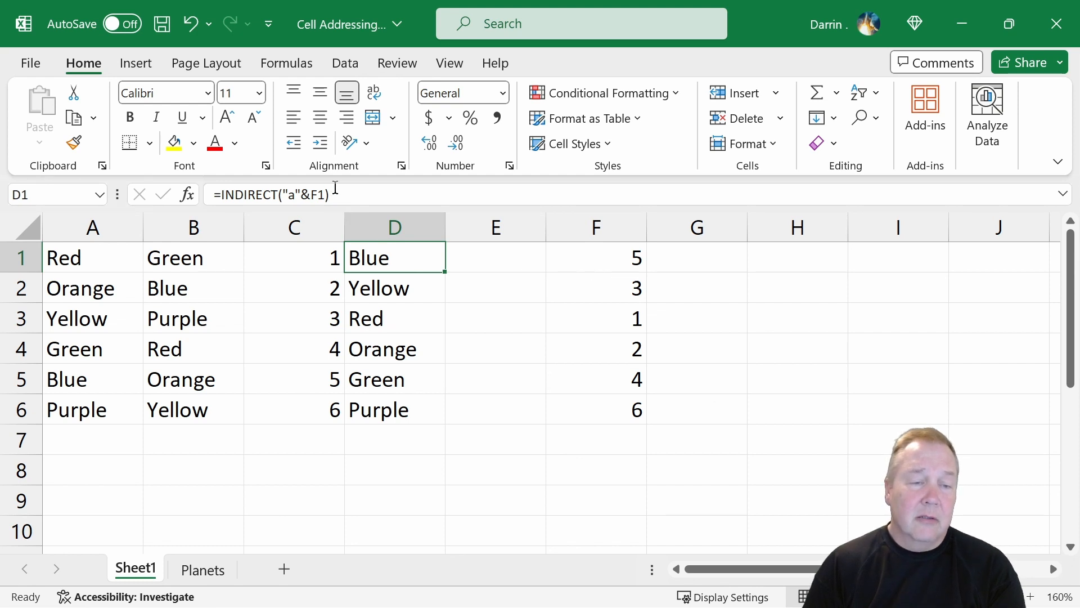
left_click_drag(336, 187, 282, 194)
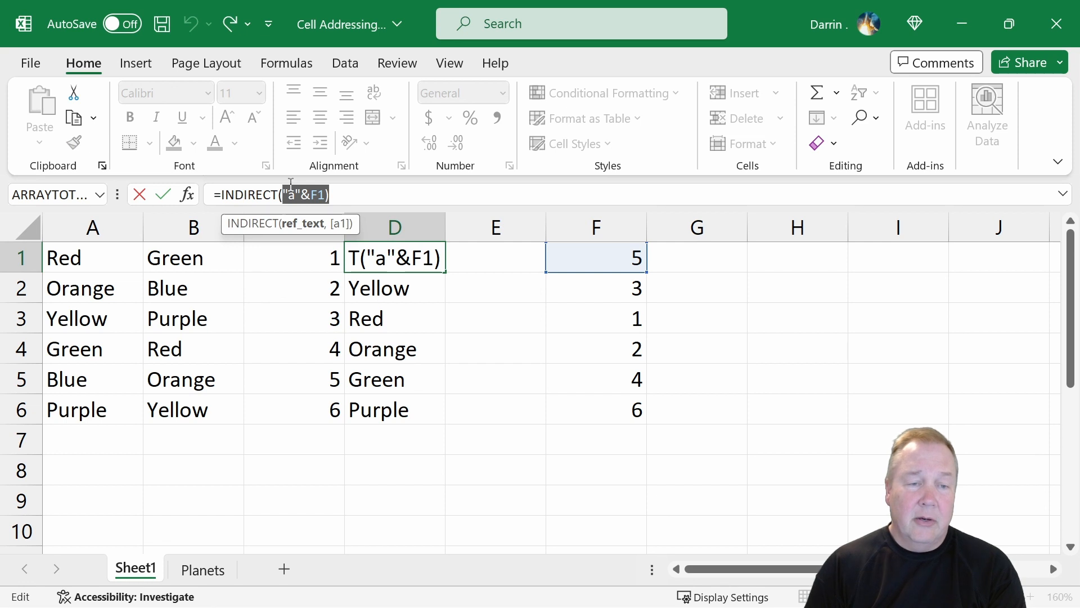
left_click(312, 195)
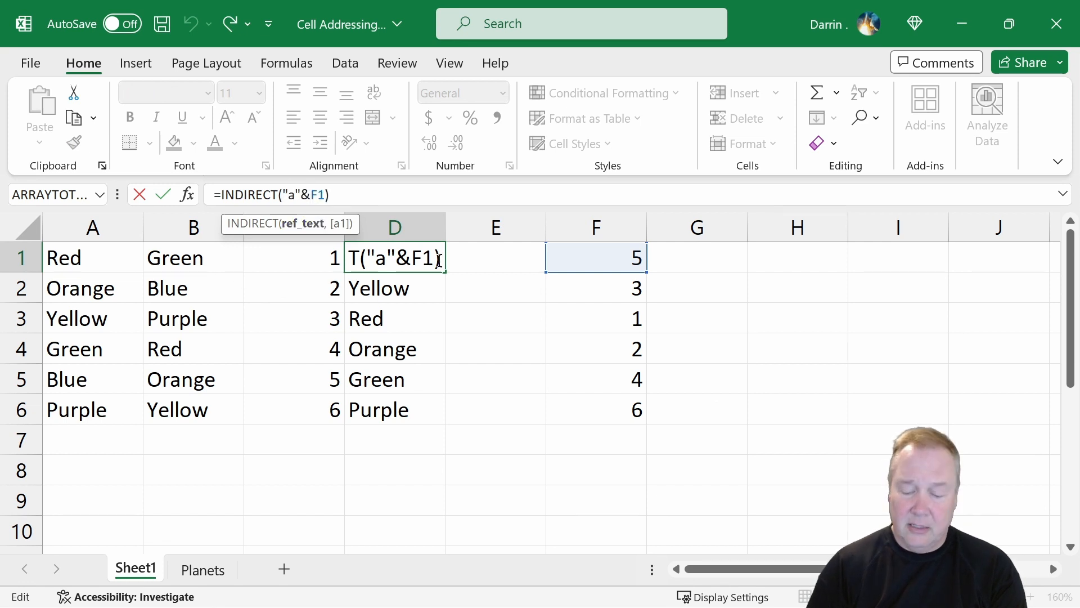
key("Delete")
key("Delete")
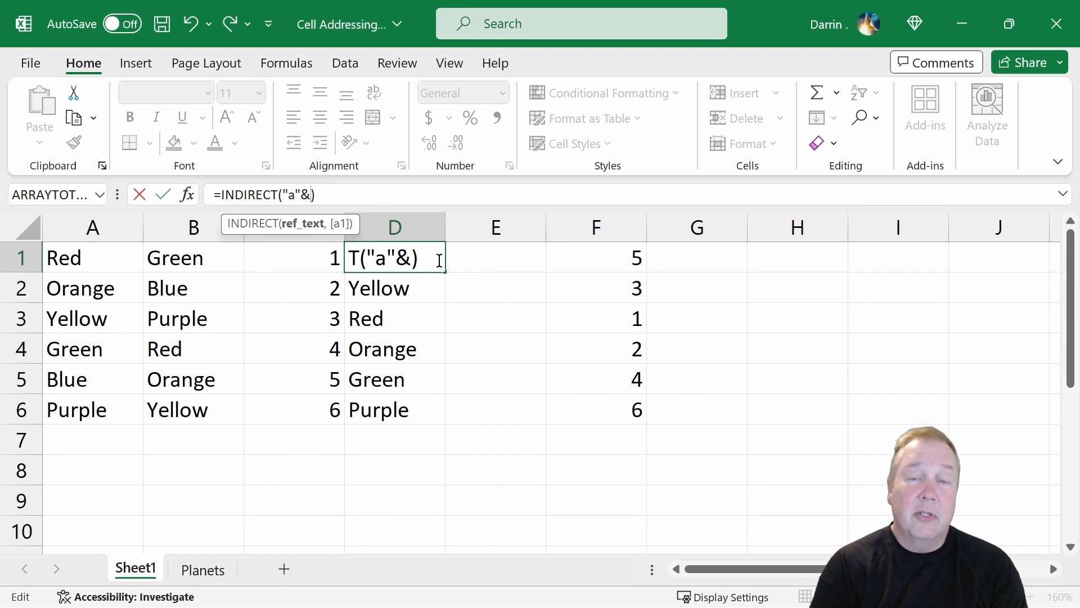
type("randbetween")
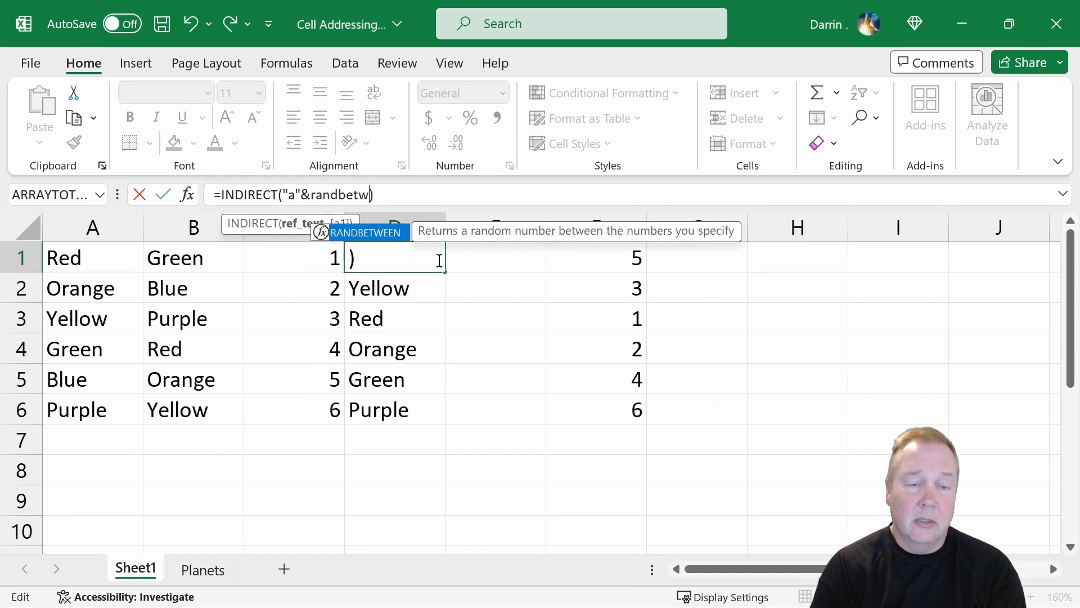
type("(")
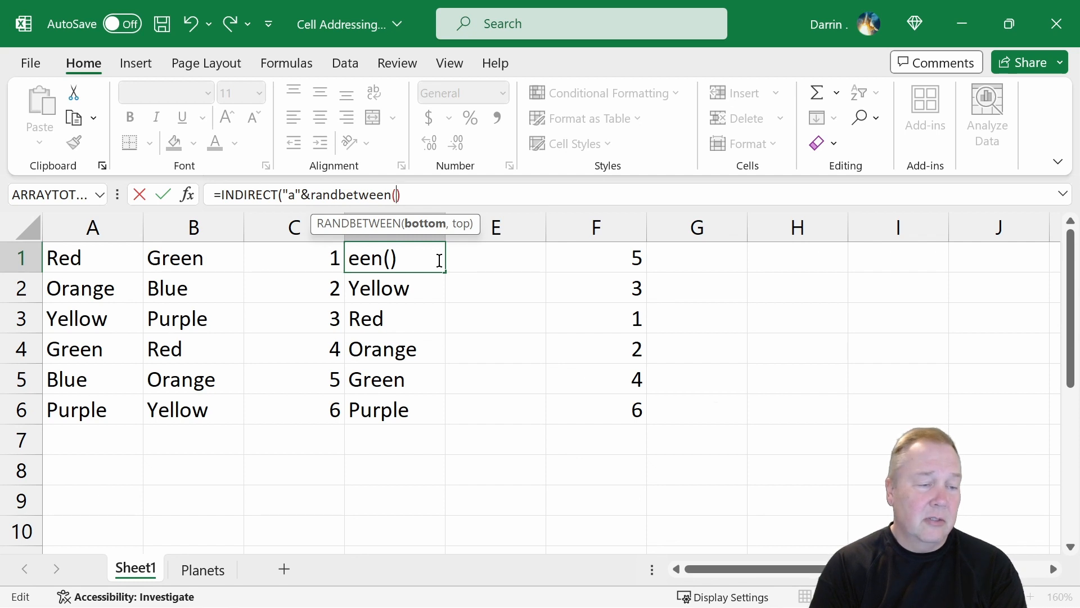
type("1")
type(",6")
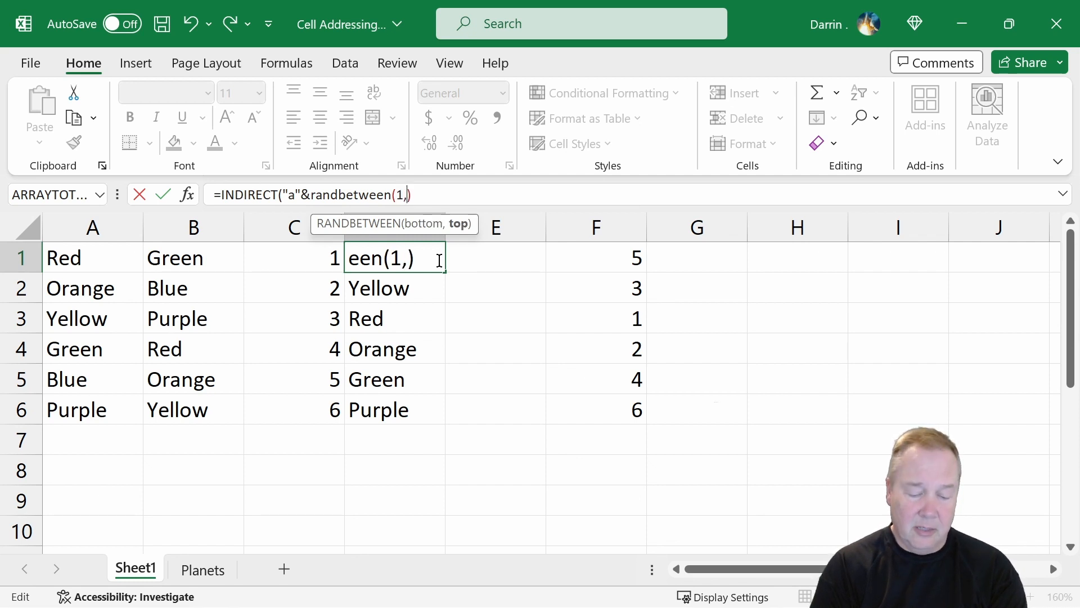
type("))")
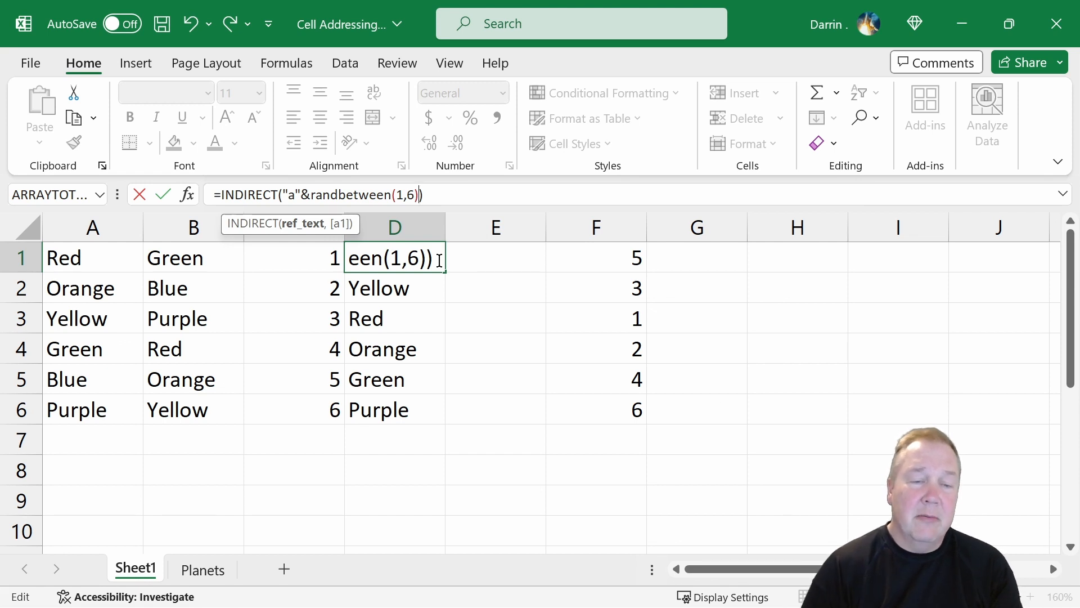
key("Return")
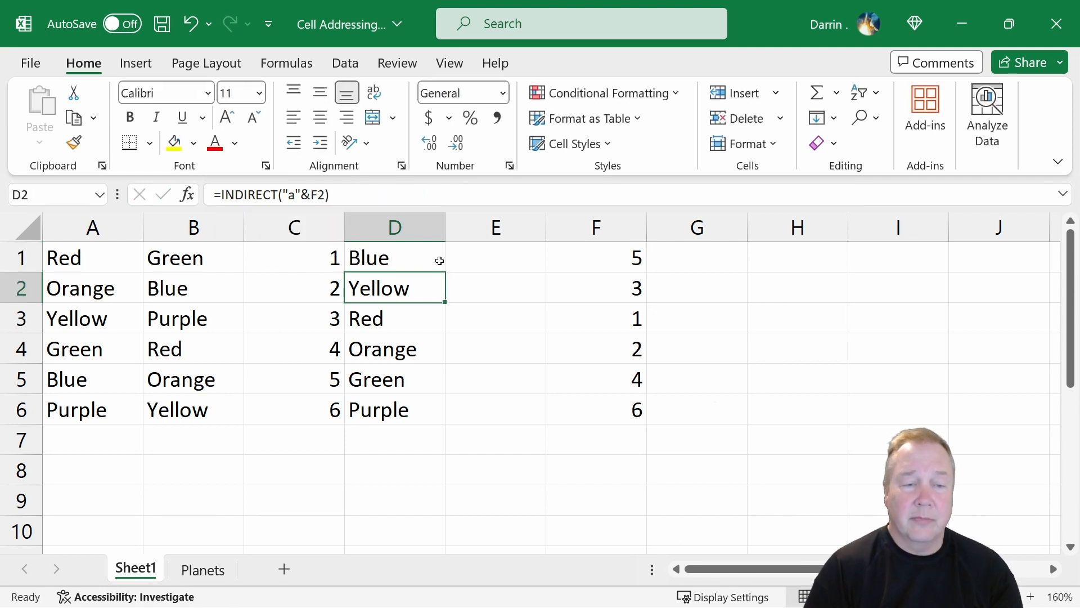
Copy the INDIRECT and RANDBETWEEN formula from D1 to D2:D6 and reselect D1.
left_click(440, 261)
key("ctrl+c")
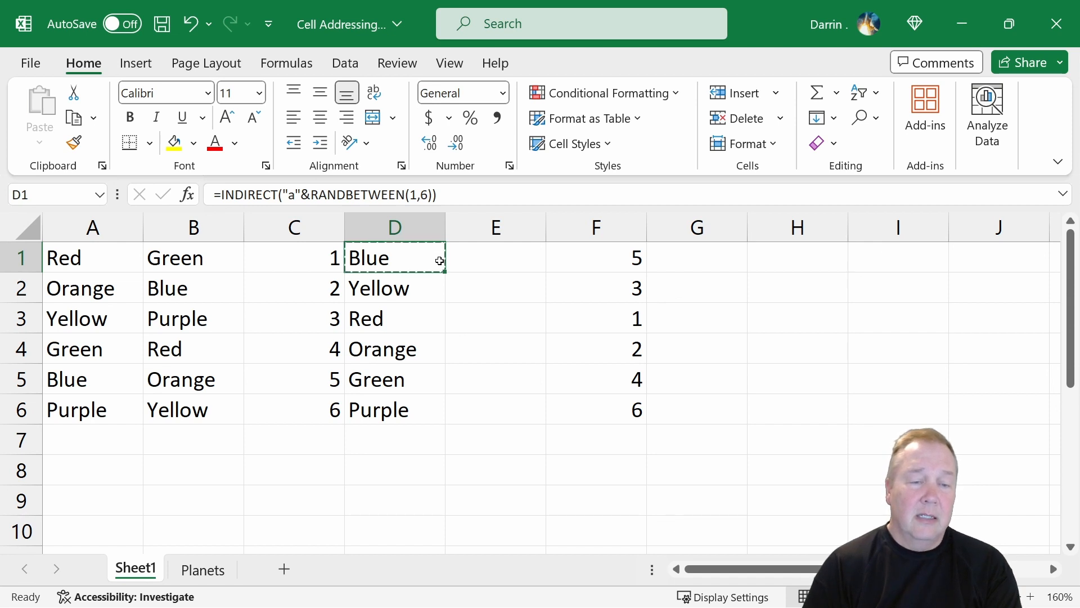
key("Down")
key("shift+Down")
key("shift+Down")
key("shift+Down")
key("shift+Down")
key("ctrl+v")
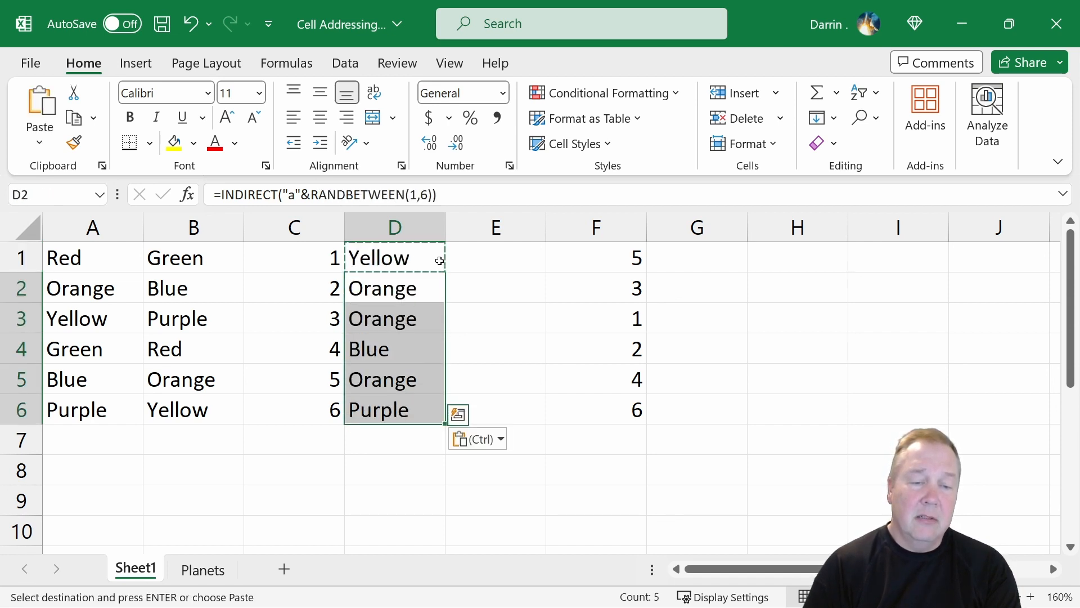
key("Down")
key("Escape")
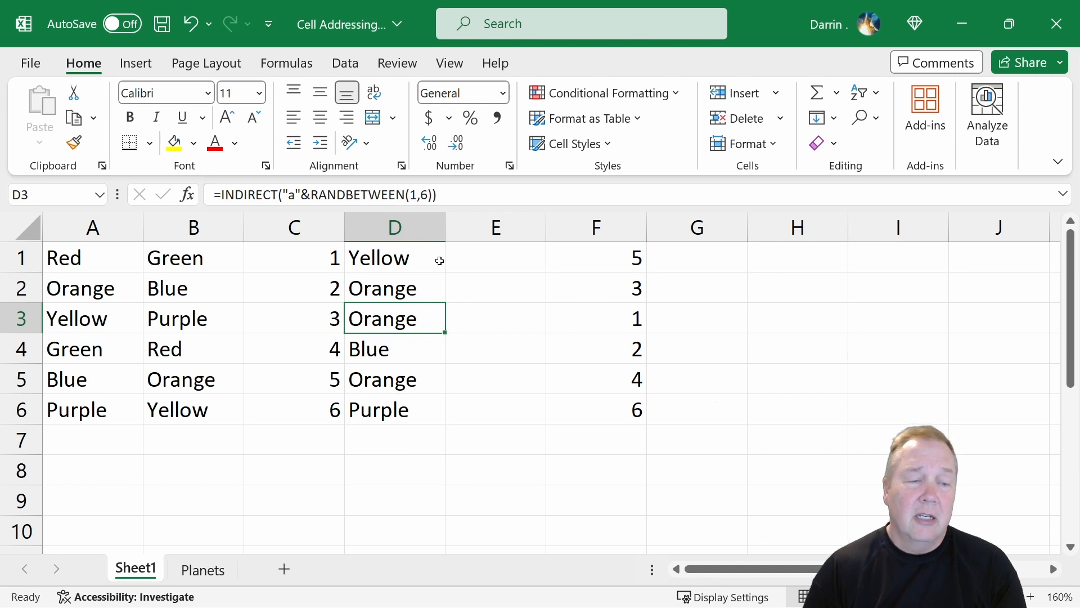
left_click(388, 258)
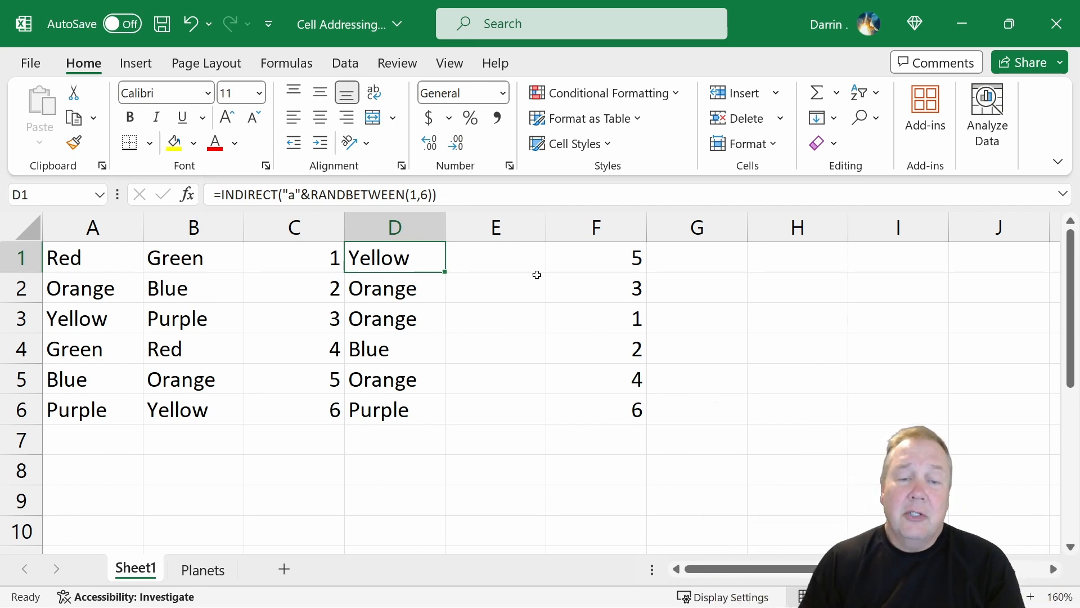
Begin a VLOOKUP formula in E1 with A1 as the lookup value and A1:C6 as the table array.
left_click(498, 259)
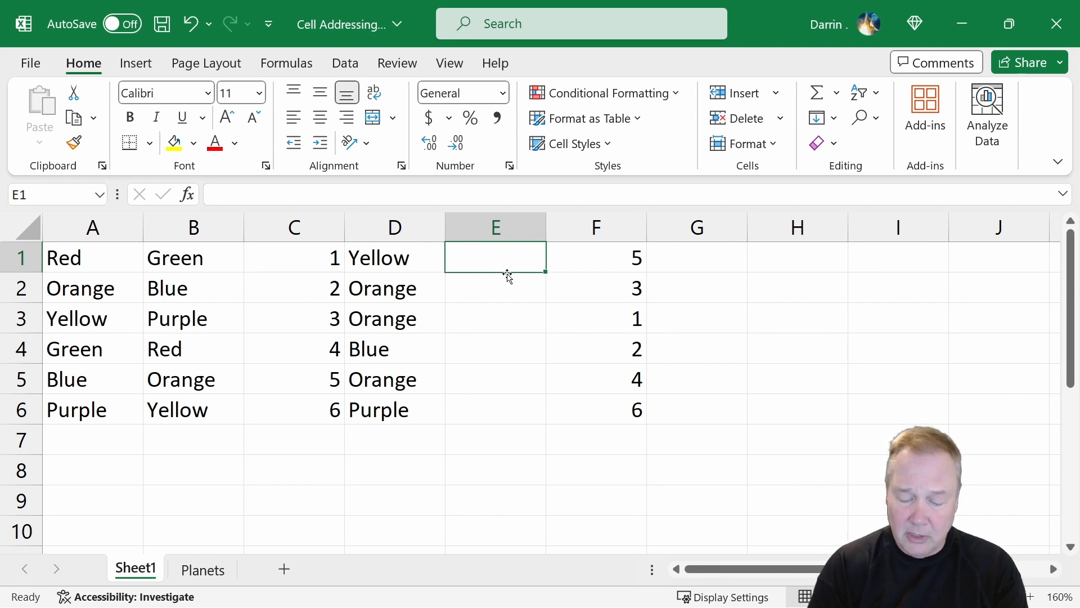
type("=")
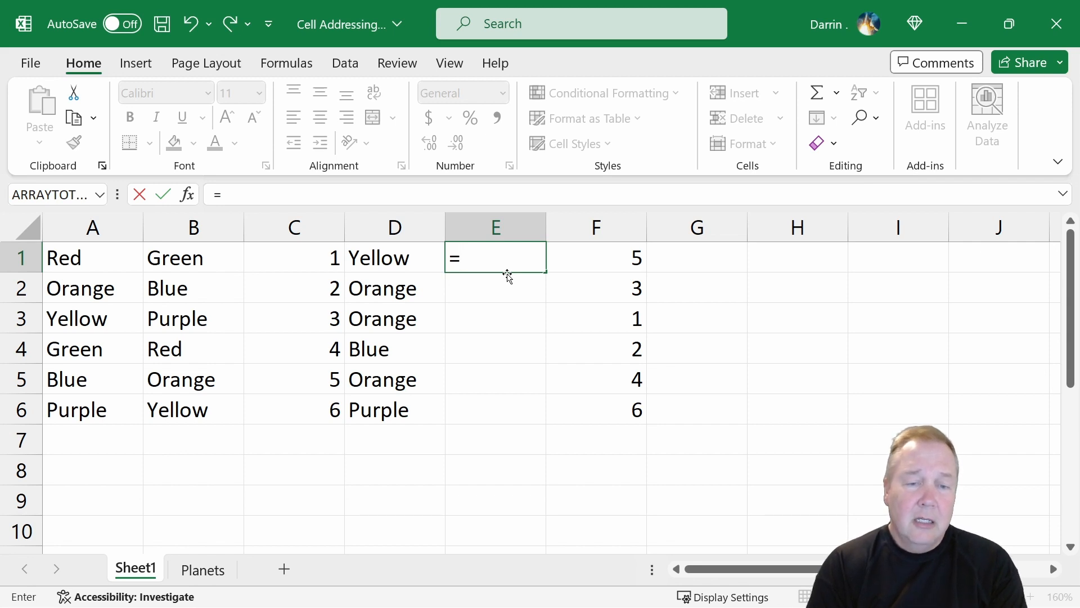
type("vlok")
key("BackSpace")
type("i")
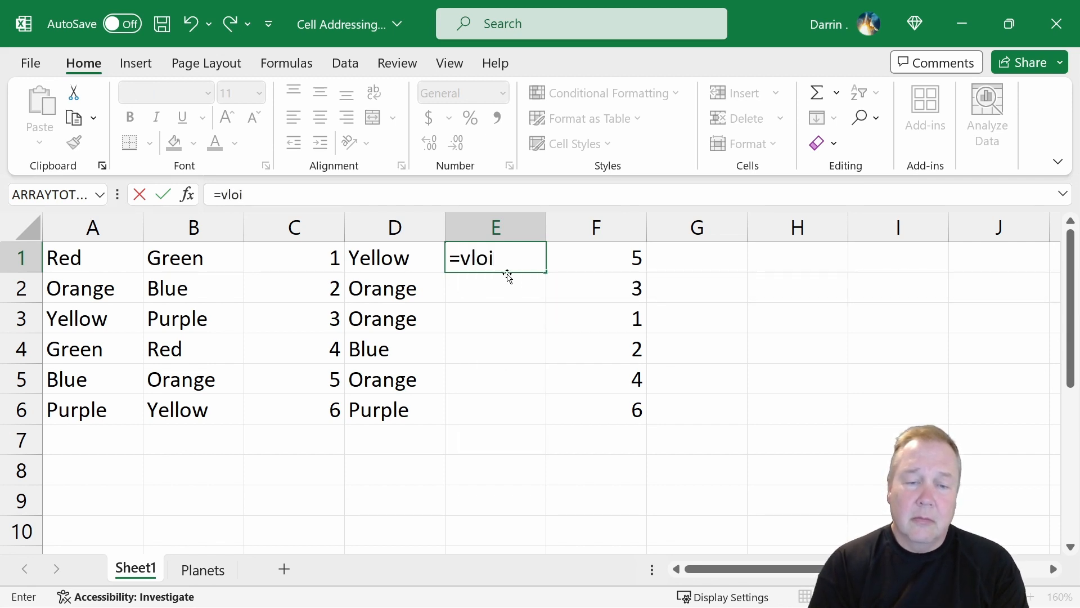
key("BackSpace")
type("okup(")
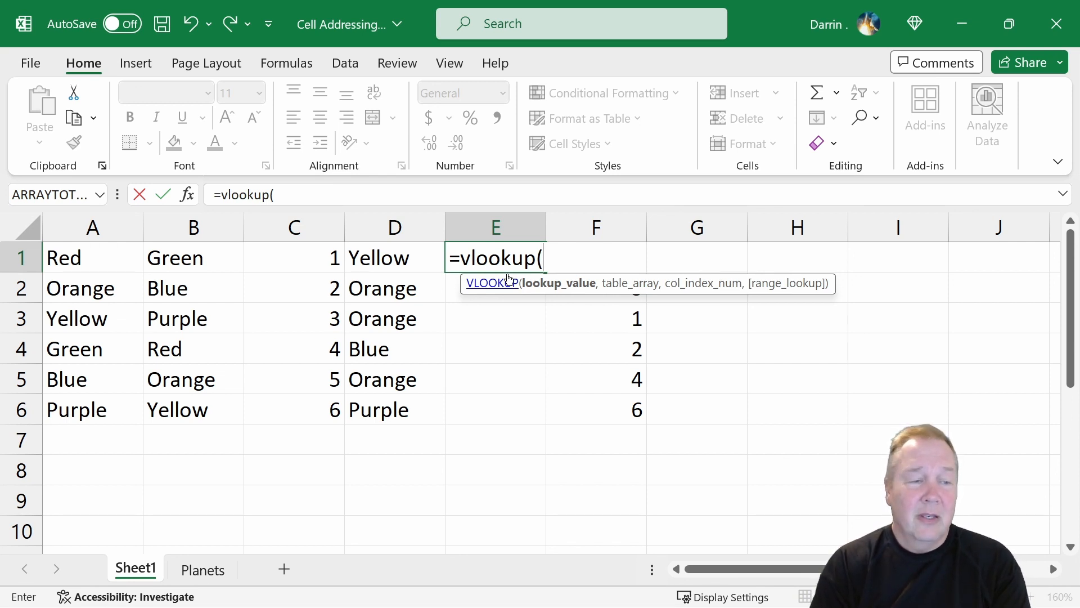
type("a1,")
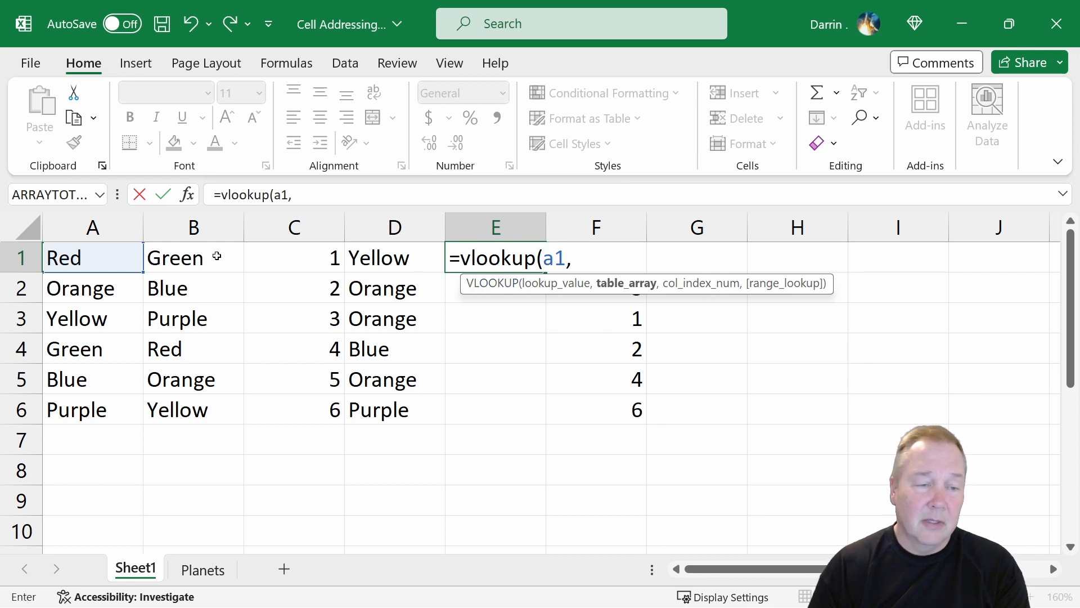
left_click_drag(65, 258, 322, 412)
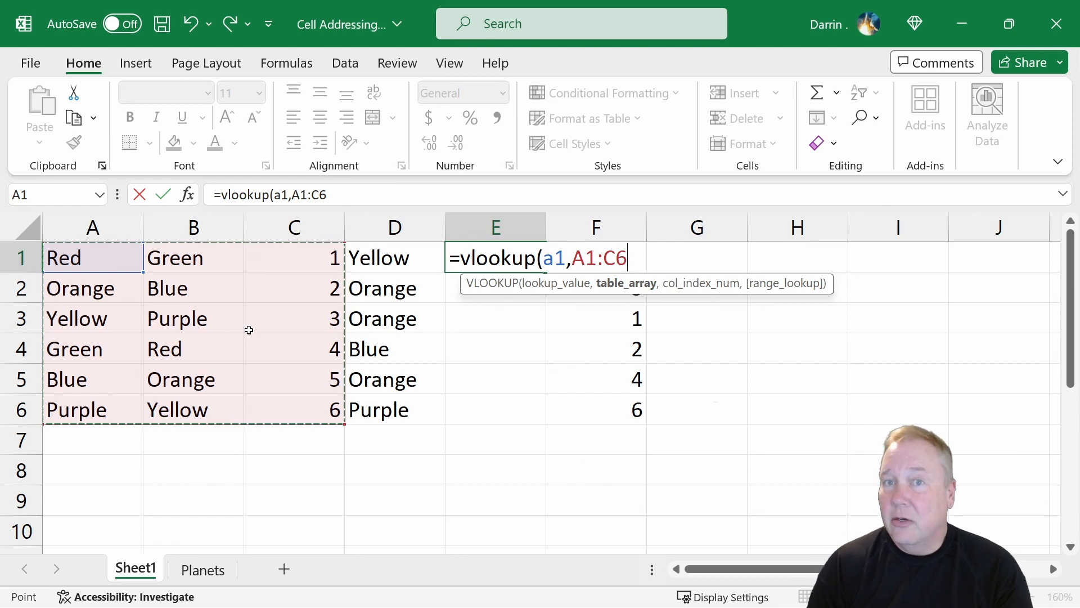
Complete the VLOOKUP formula in E1 with column index 3 and FALSE for an exact match.
left_click(341, 194)
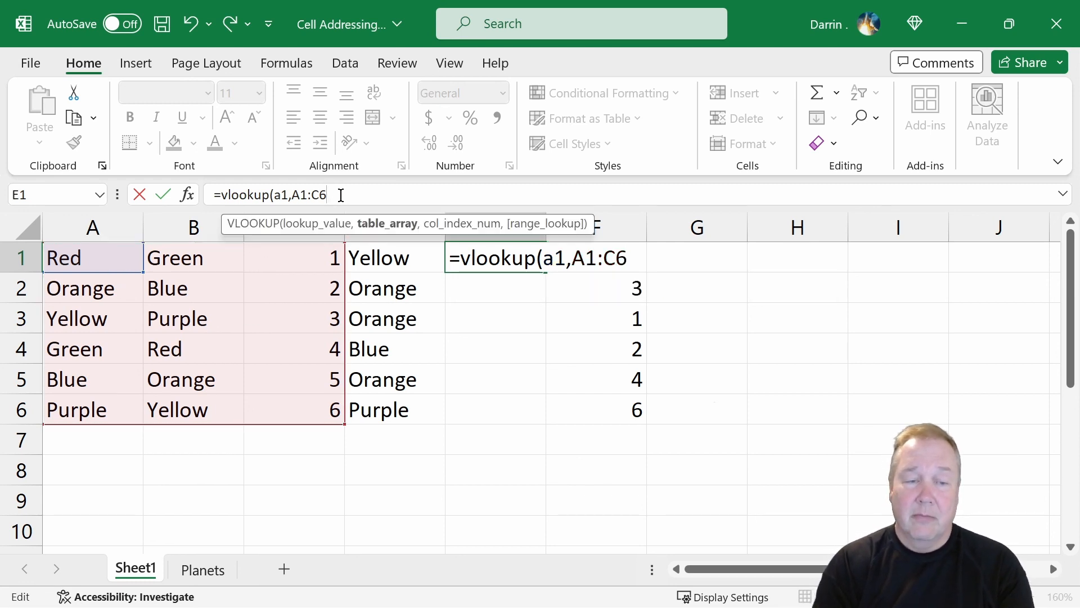
type(",")
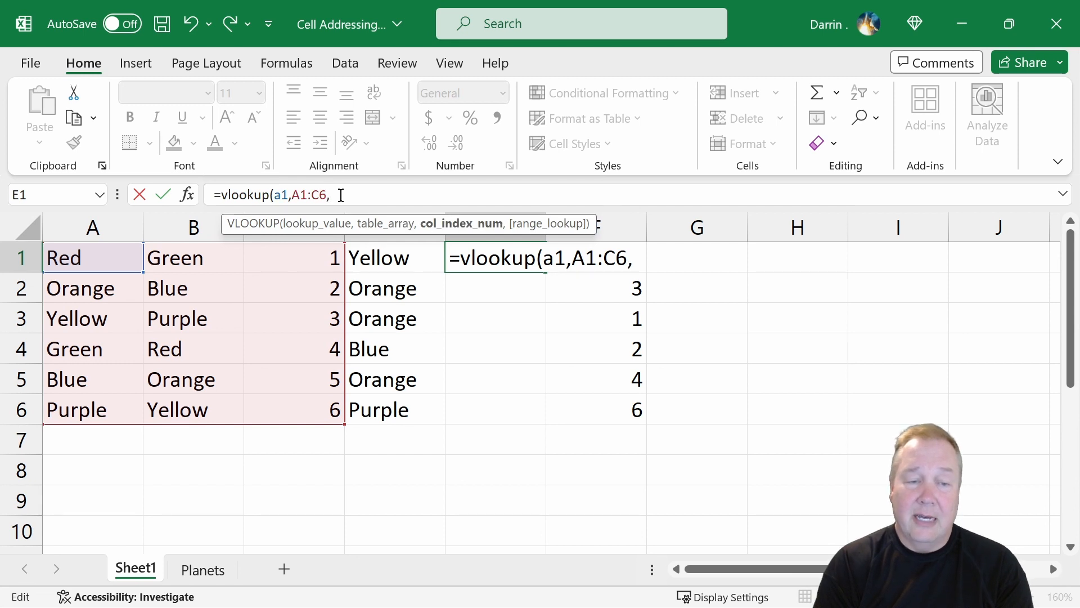
type("3")
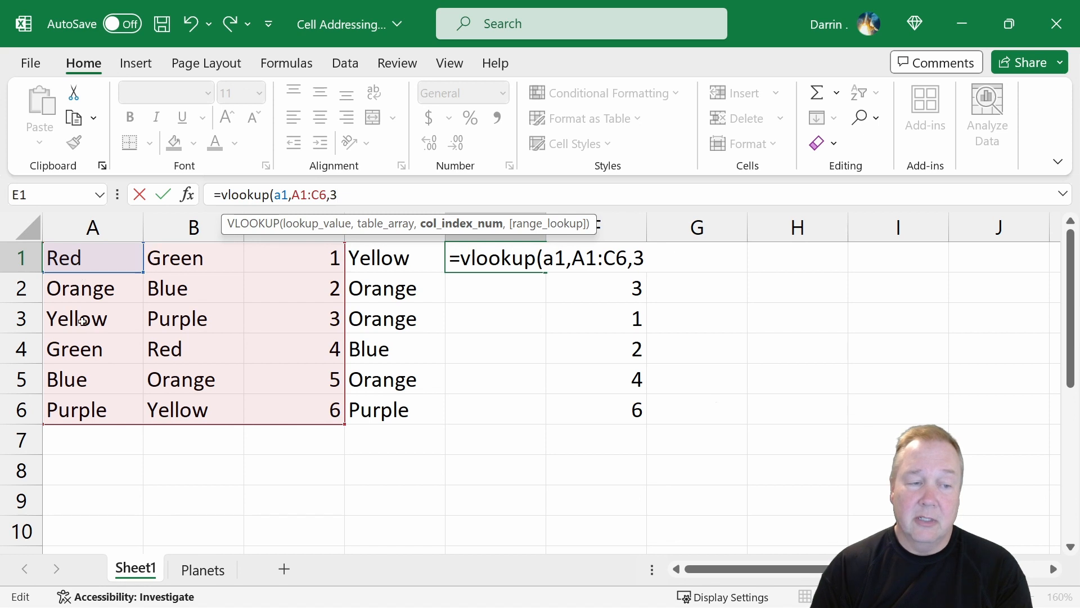
left_click(369, 196)
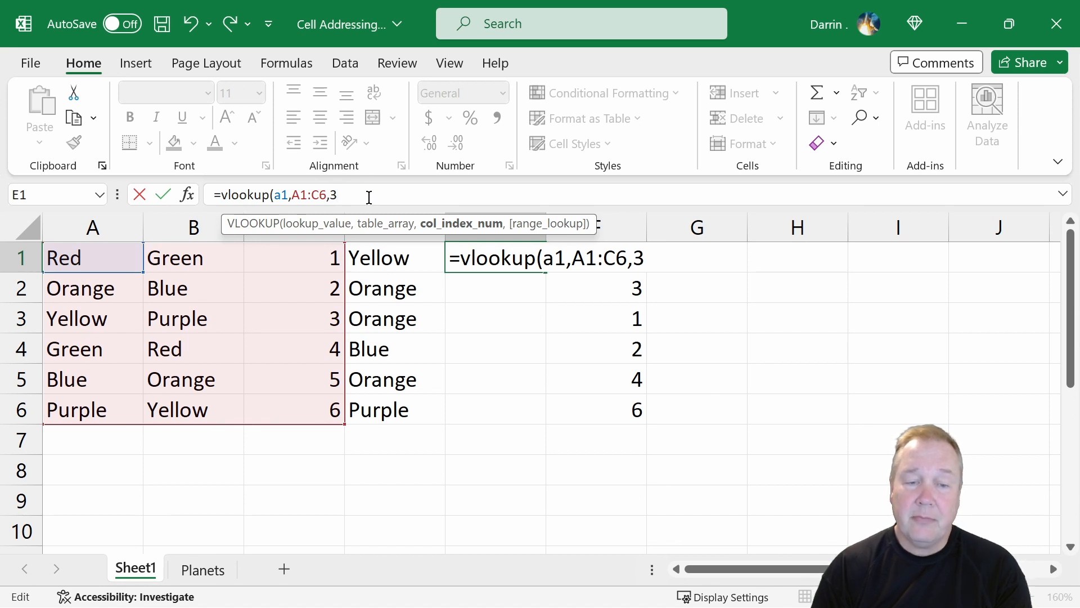
type(",")
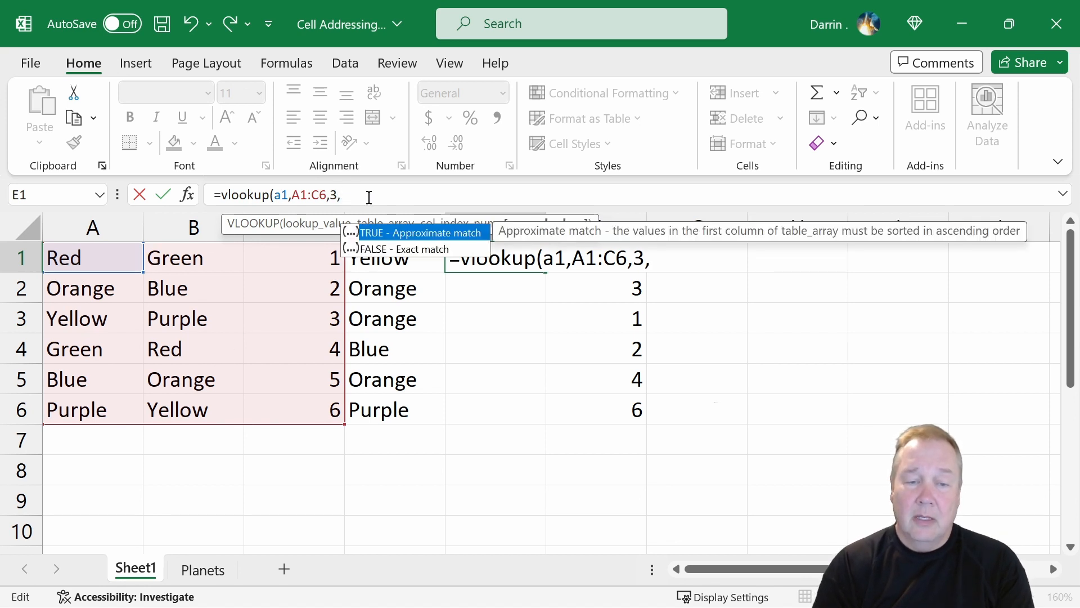
type("FALSE")
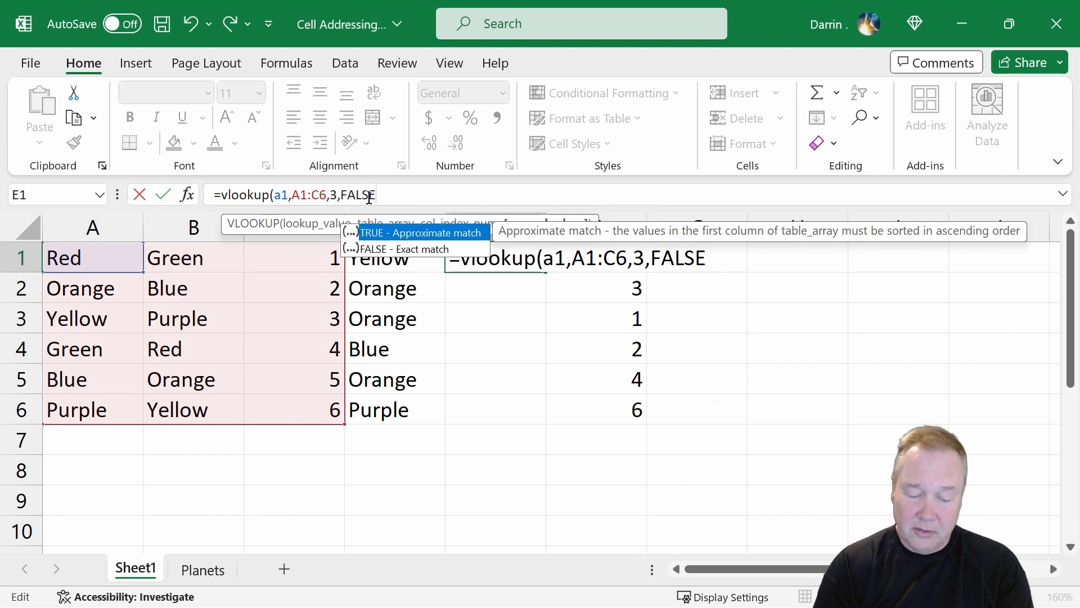
type(")")
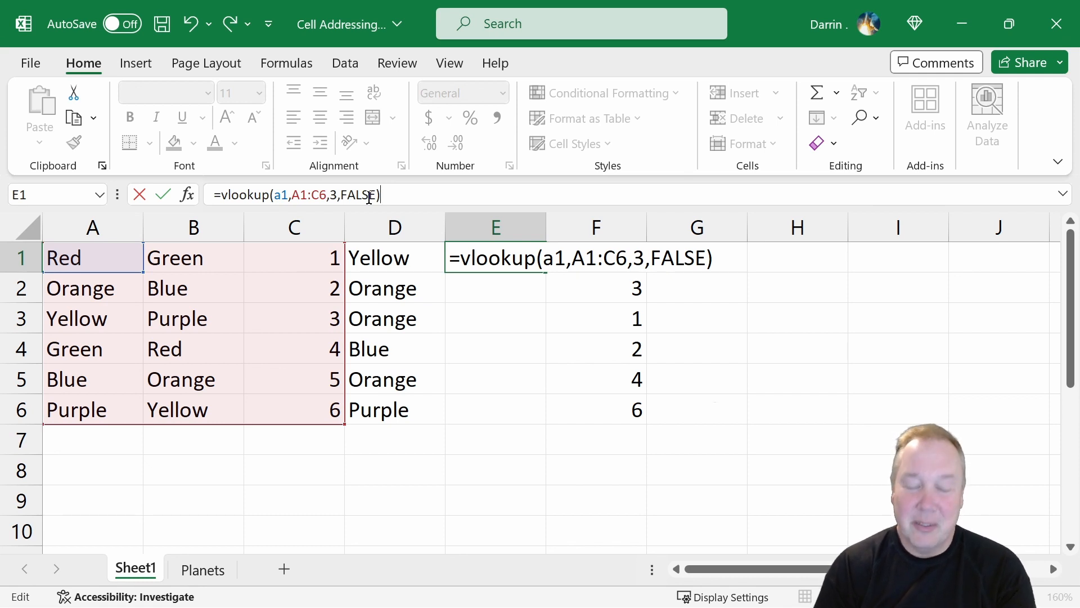
key("Return")
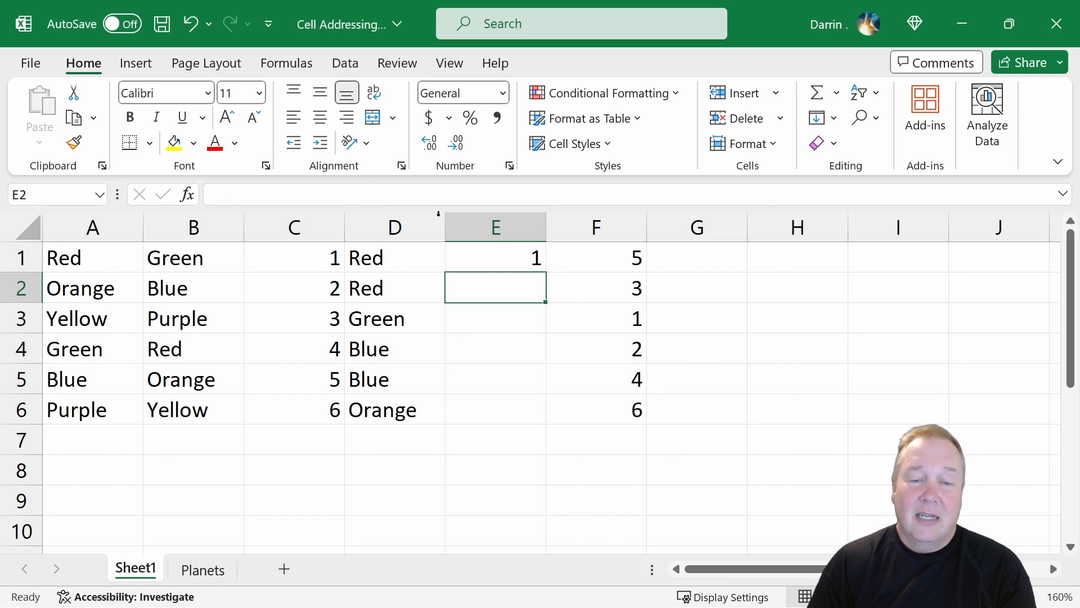
Copy the VLOOKUP formula from E1 to E2:E6.
left_click(487, 258)
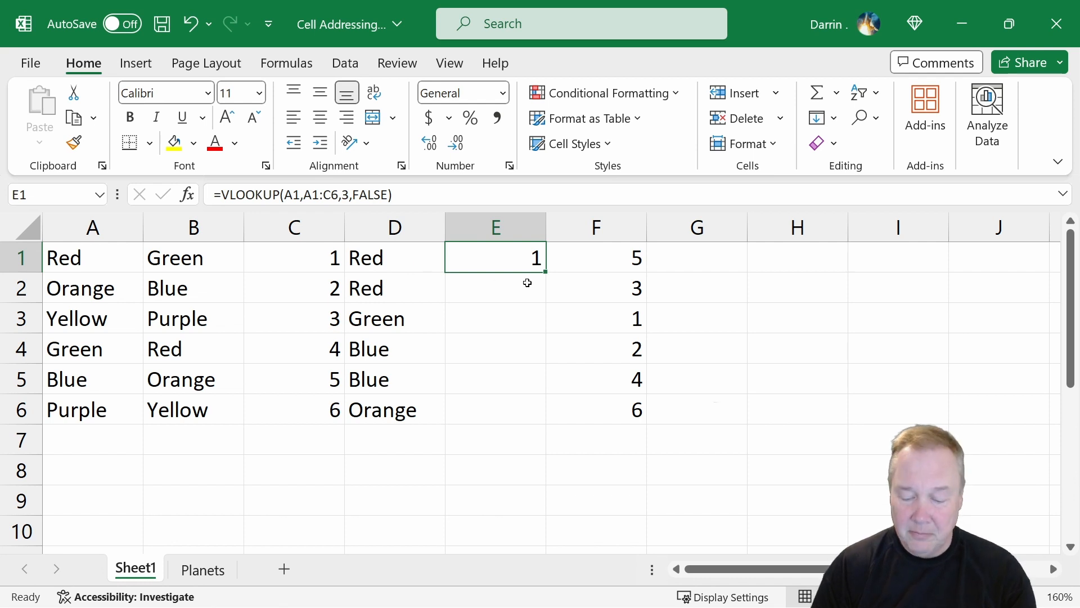
key("ctrl+c")
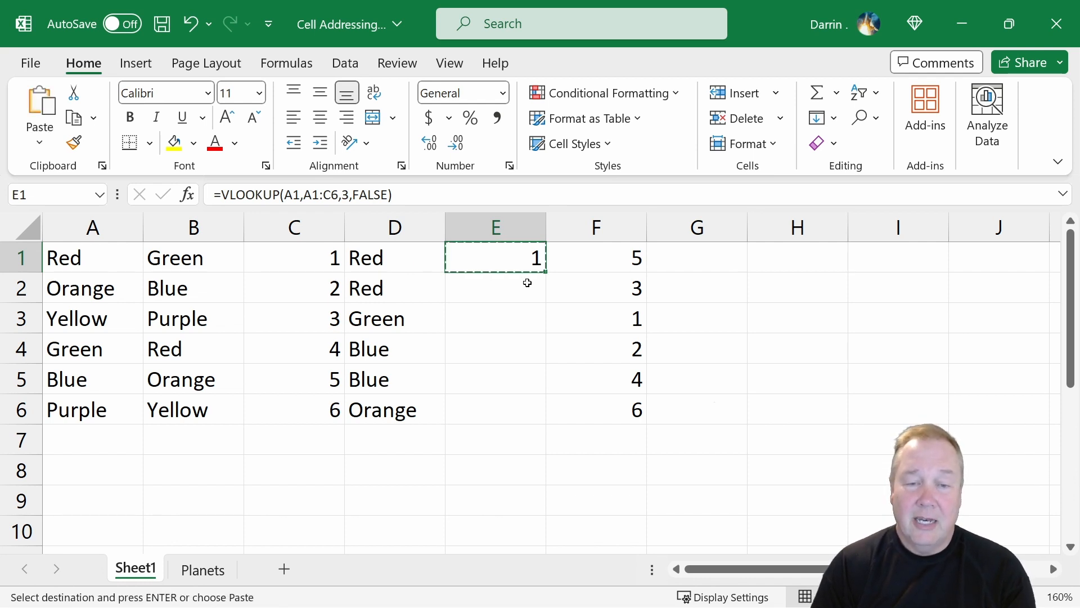
left_click(527, 283)
key("shift+Down")
key("shift+Down")
key("shift+Down")
key("shift+Down")
key("ctrl+v")
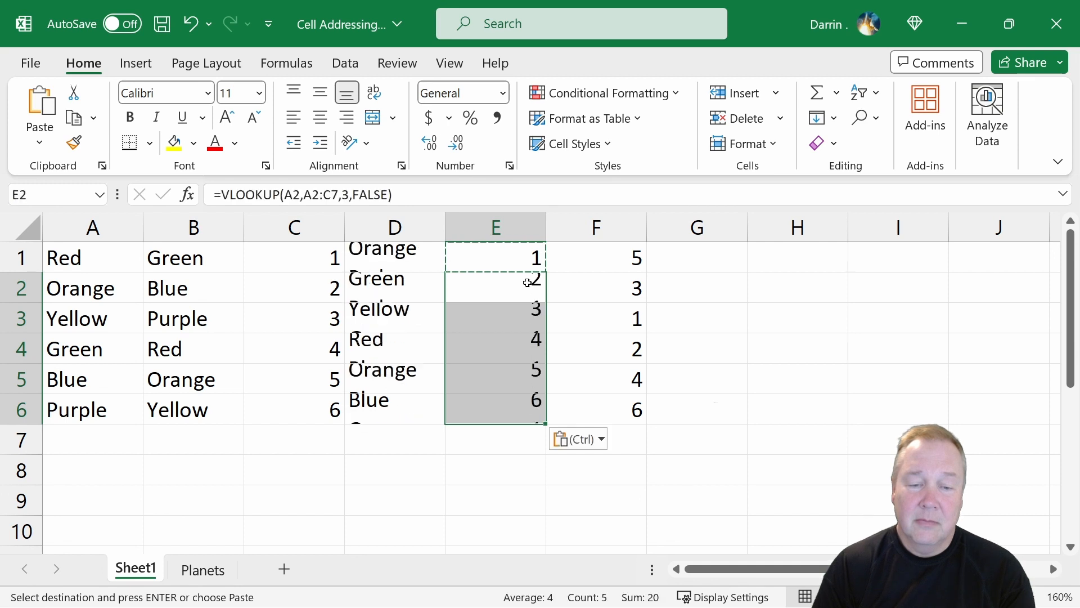
key("Escape")
Change the lookup value in E1's VLOOKUP formula to B1 and reselect the cell.
left_click(509, 269)
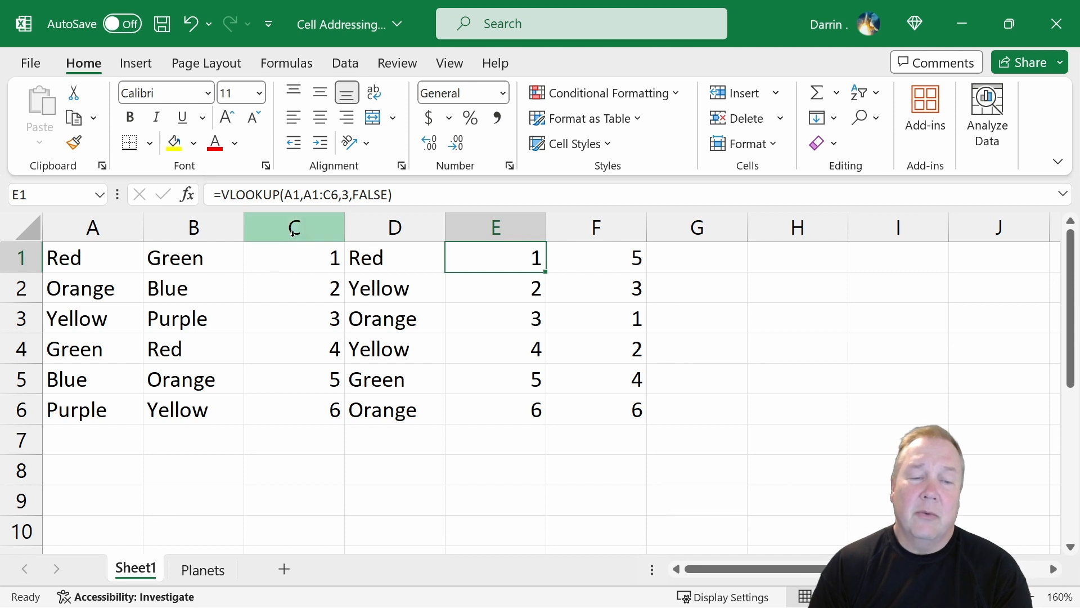
left_click(291, 192)
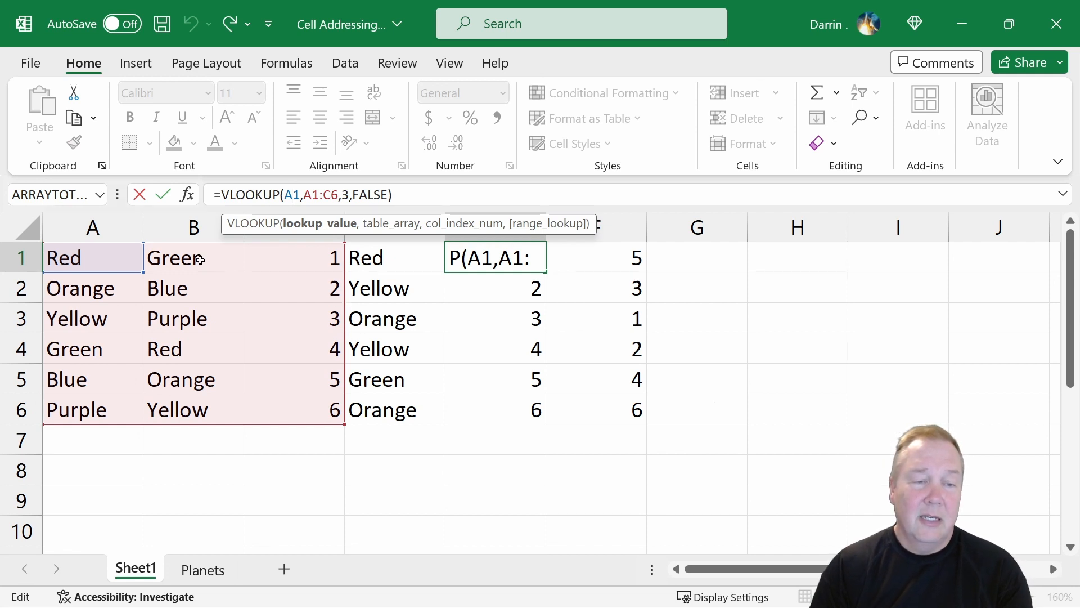
key("BackSpace")
type("B")
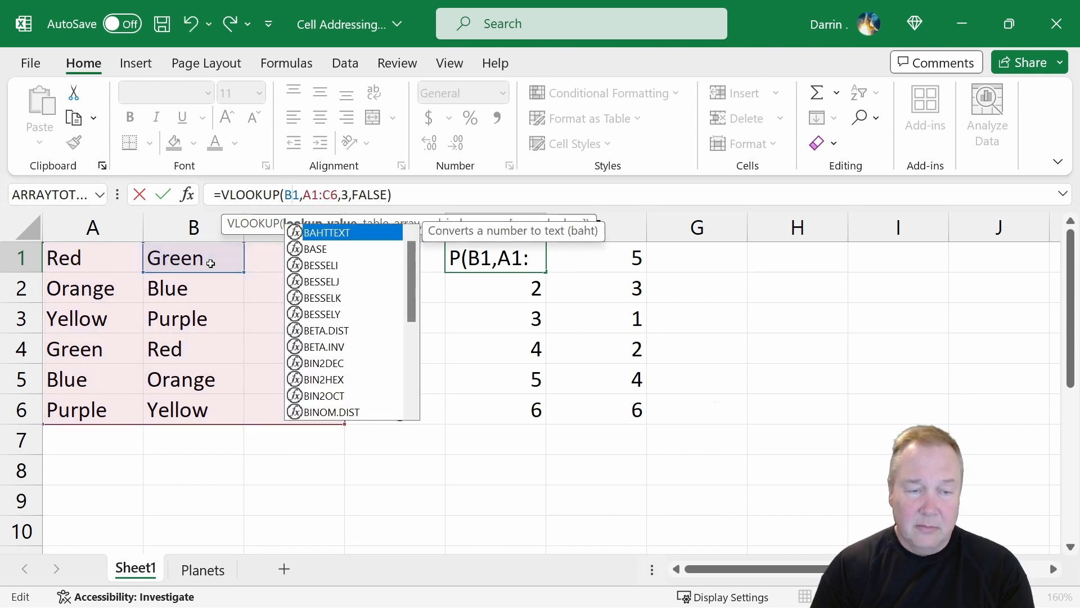
key("Return")
key("Up")
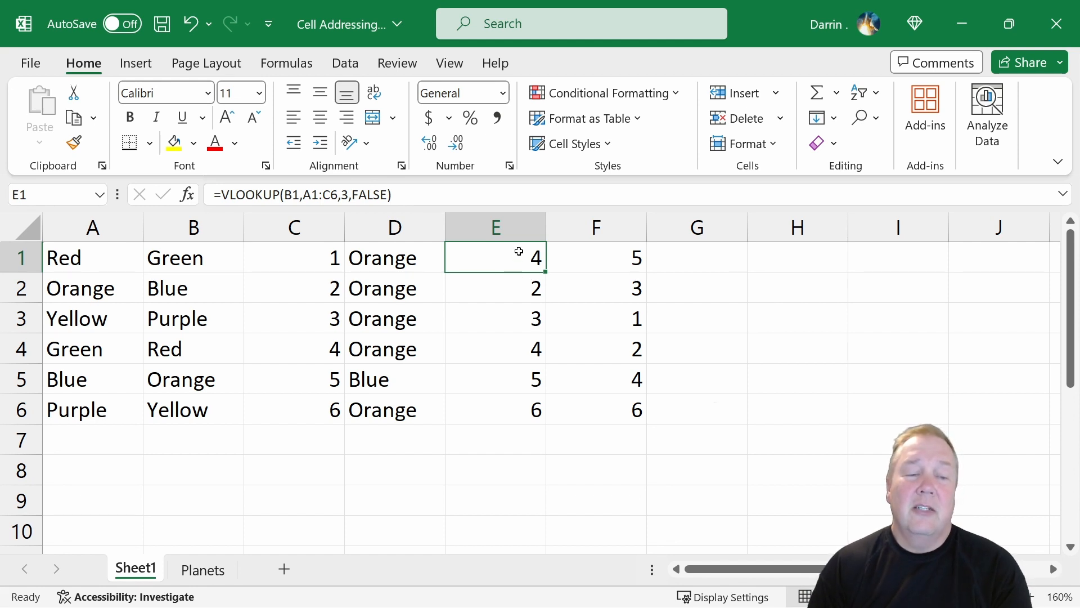
Examine the lookup value and table array references inside E1's VLOOKUP formula, leaving the formula as it is.
left_click(296, 194)
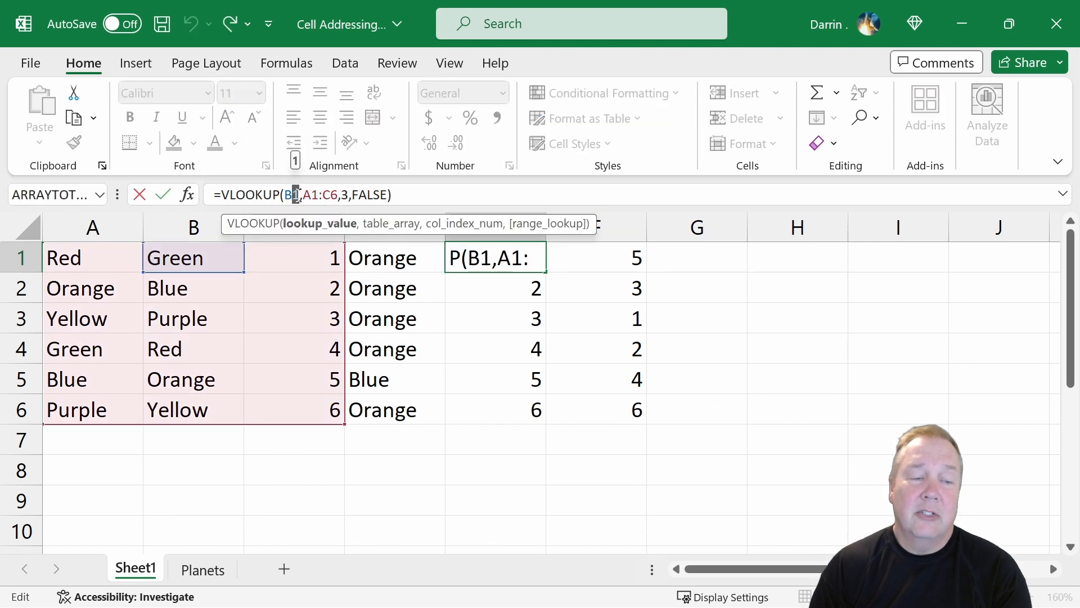
left_click_drag(303, 191, 338, 191)
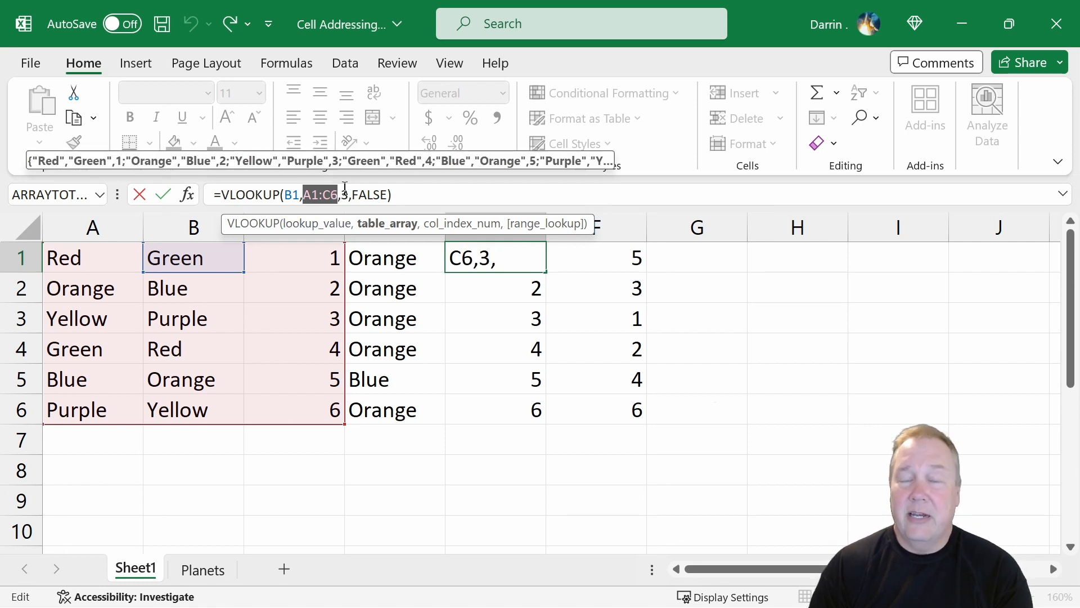
key("Escape")
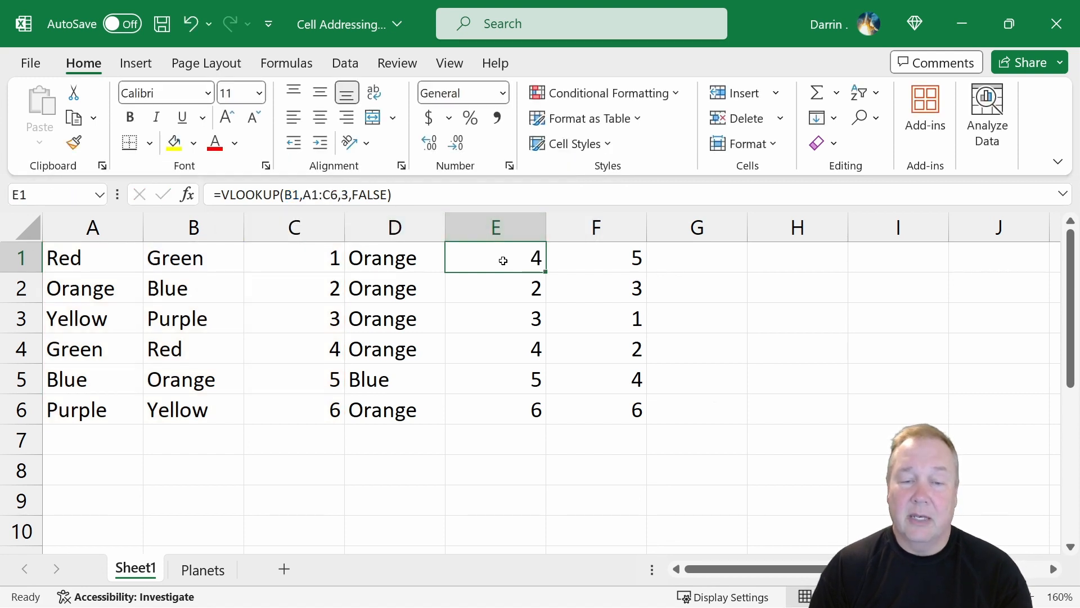
Copy the VLOOKUP formula with its relative table array from E1 to E2:E6.
key("ctrl+c")
key("Down")
key("shift+Down")
key("shift+Down")
key("shift+Down")
key("shift+Down")
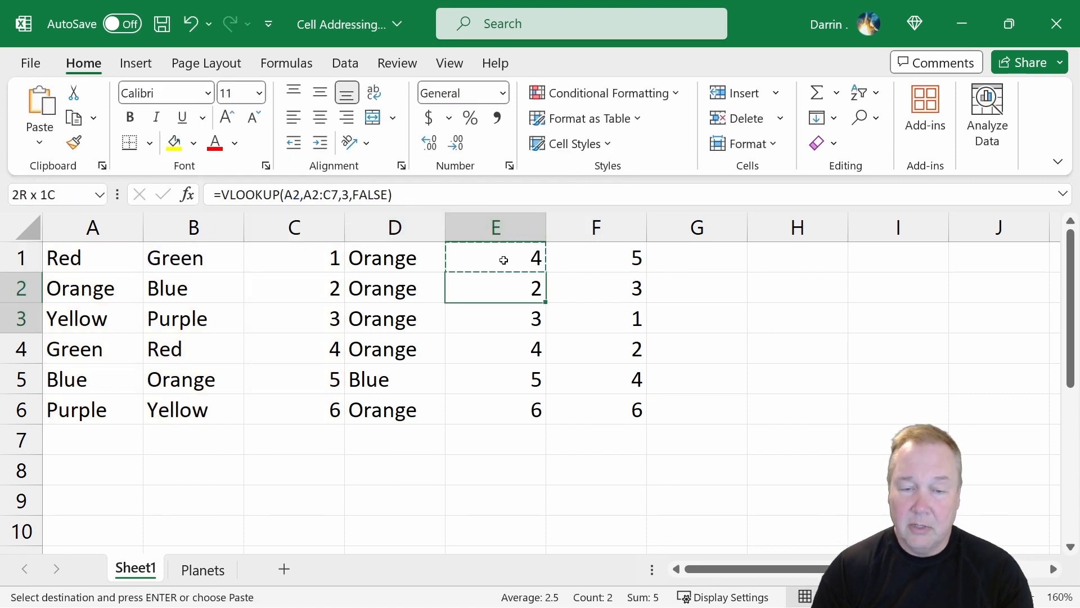
key("ctrl+v")
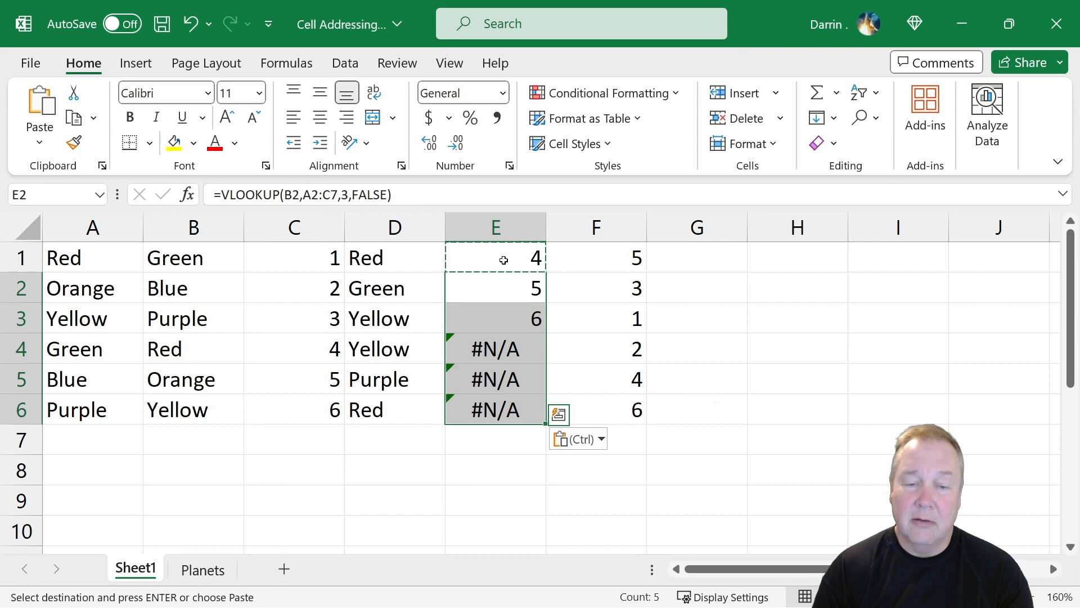
Inspect how the table array shifts in the copied VLOOKUP formulas, comparing E1 through E4 and highlighting E4's range.
left_click(528, 338)
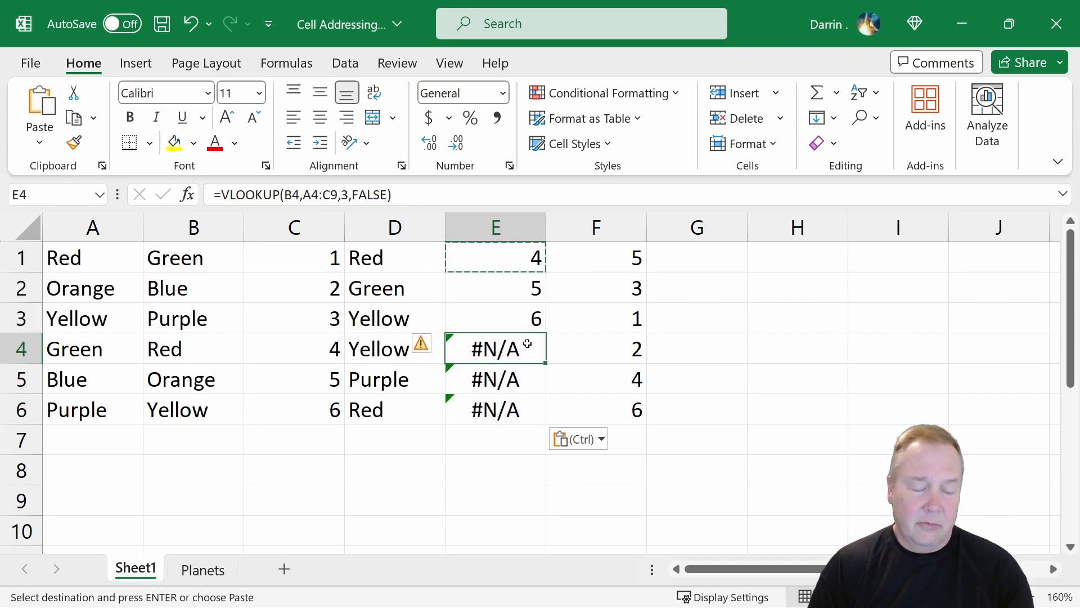
key("Escape")
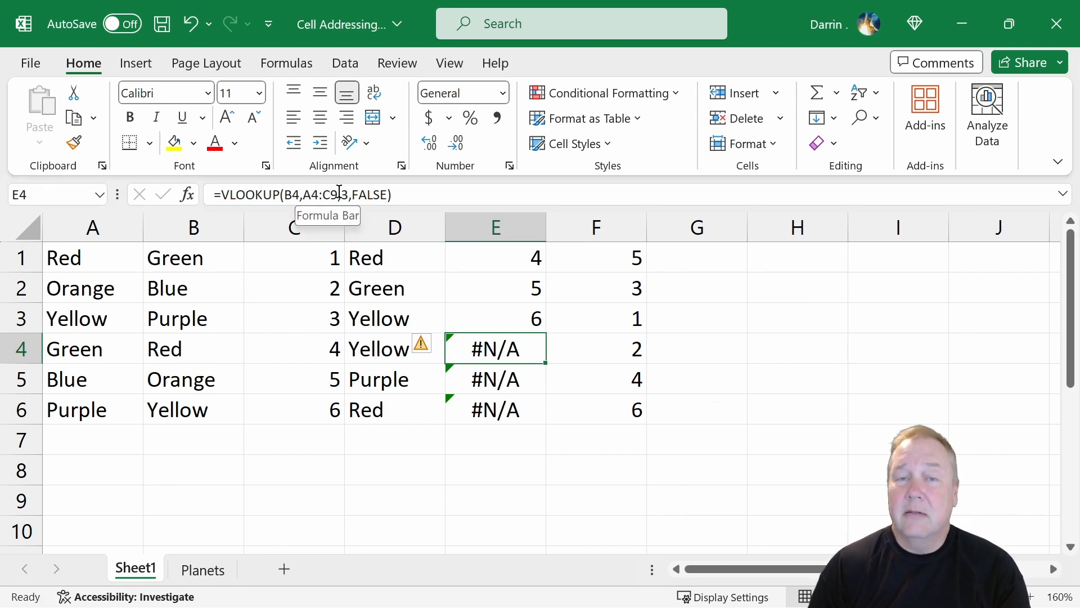
left_click(507, 259)
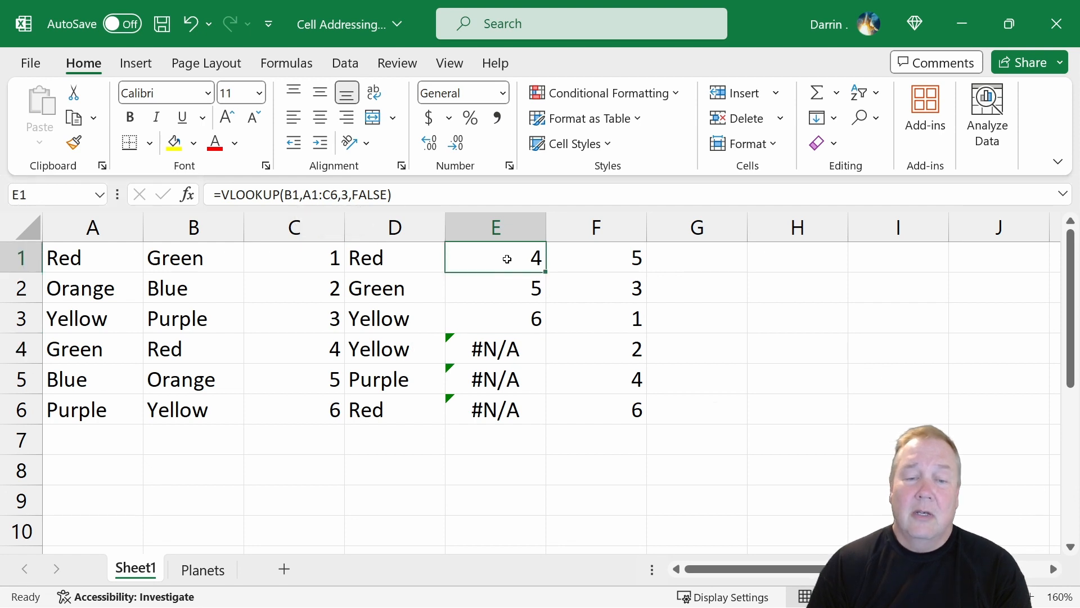
left_click(535, 287)
left_click(531, 307)
left_click(520, 349)
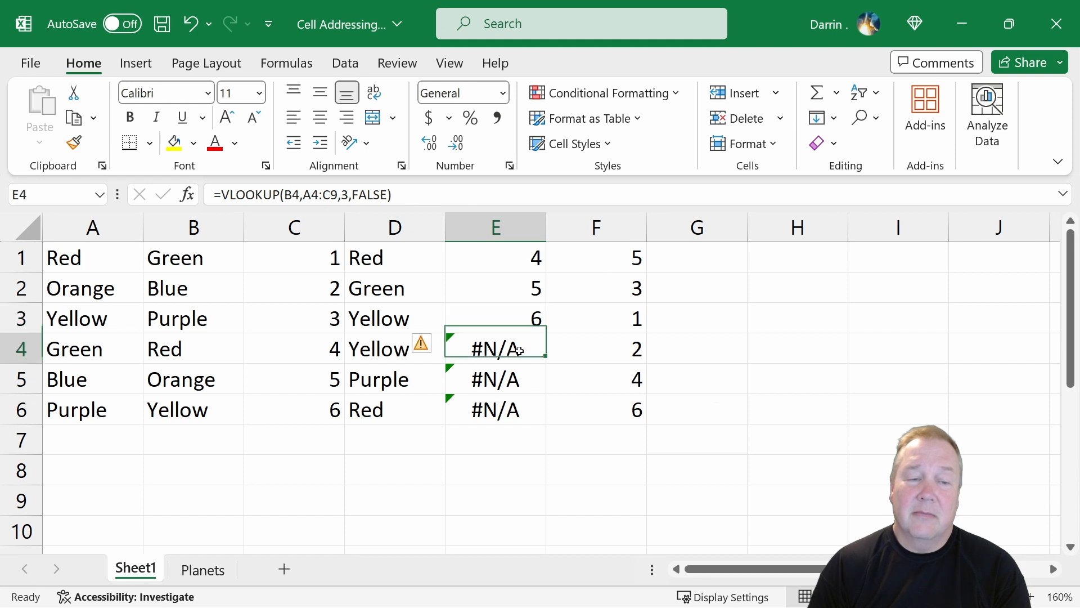
left_click_drag(303, 195, 342, 195)
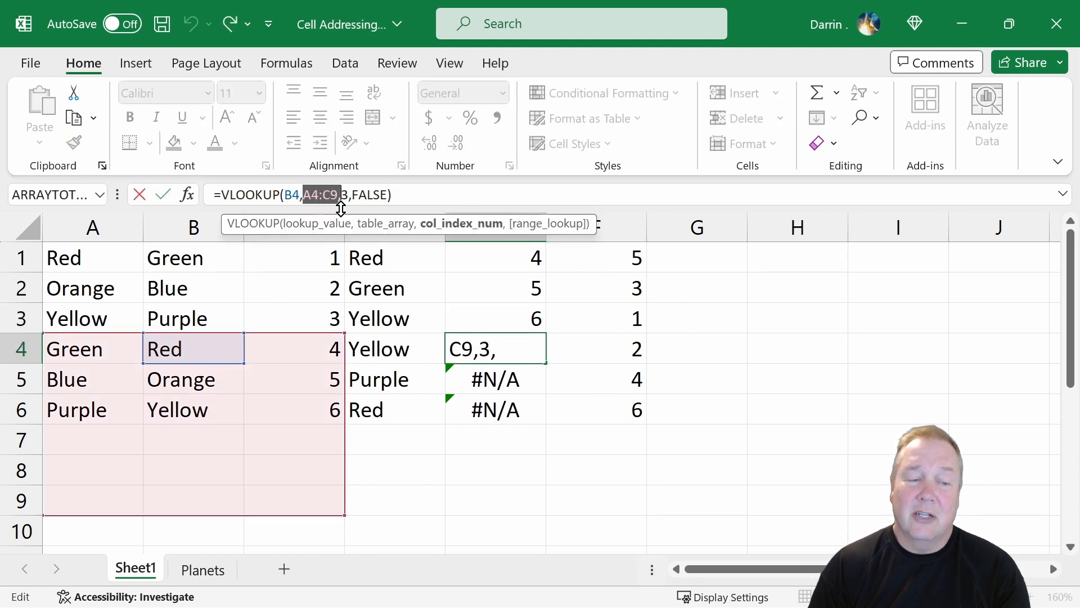
left_click(526, 384)
key("Escape")
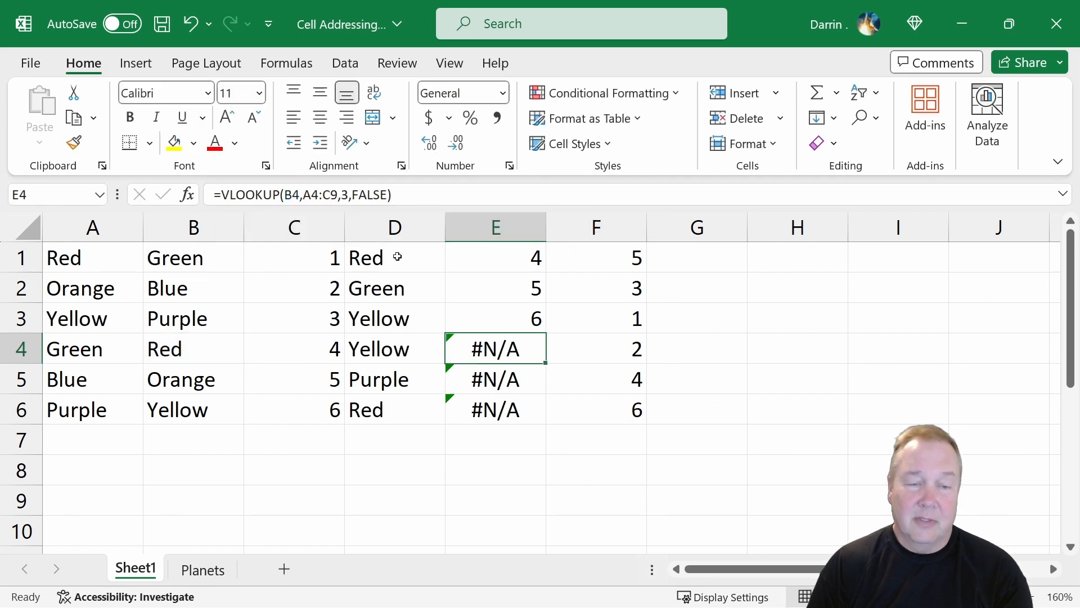
Lock the table array rows in E1's VLOOKUP formula as A$1:C$6.
left_click(512, 264)
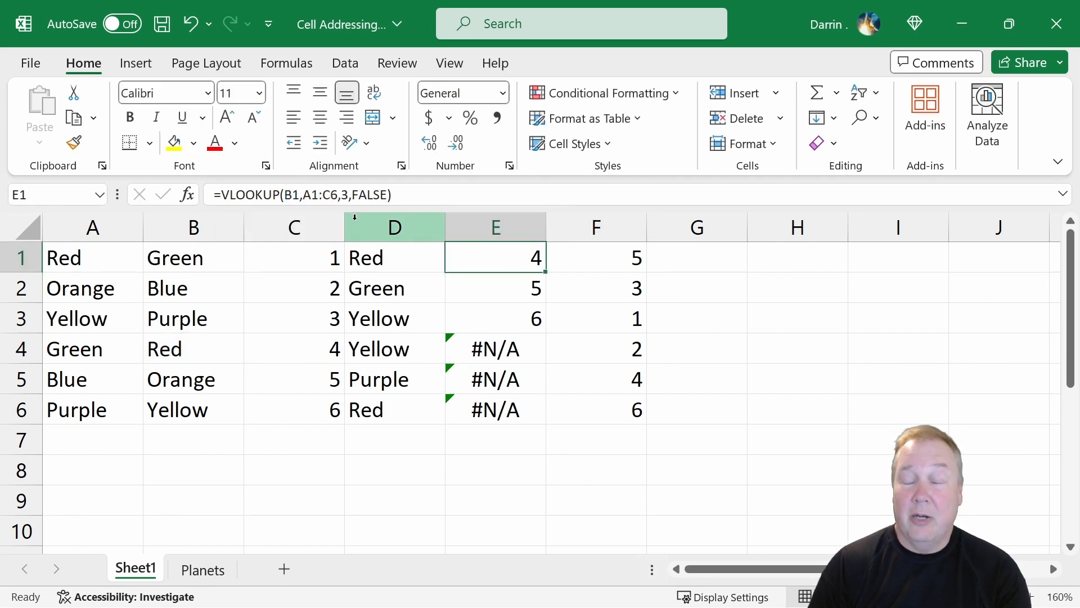
left_click(311, 194)
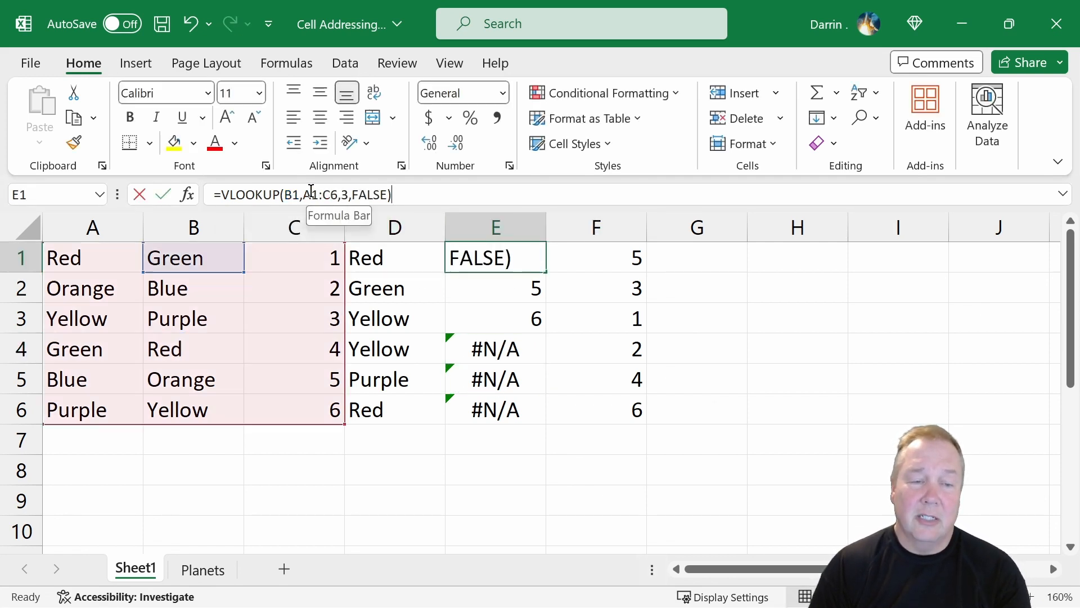
type("$")
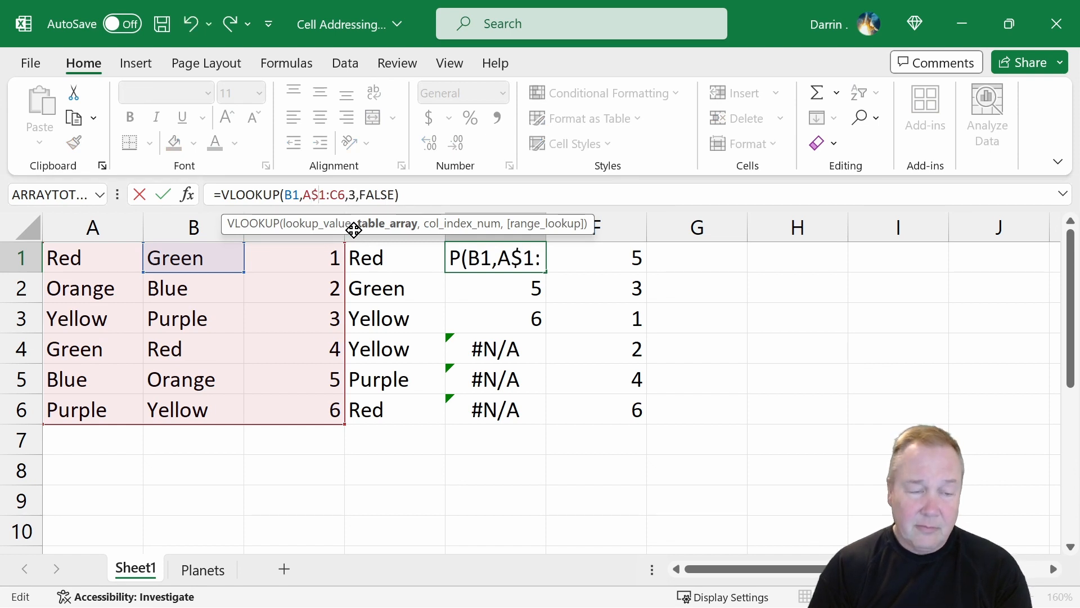
key("Right")
key("Right")
type("$")
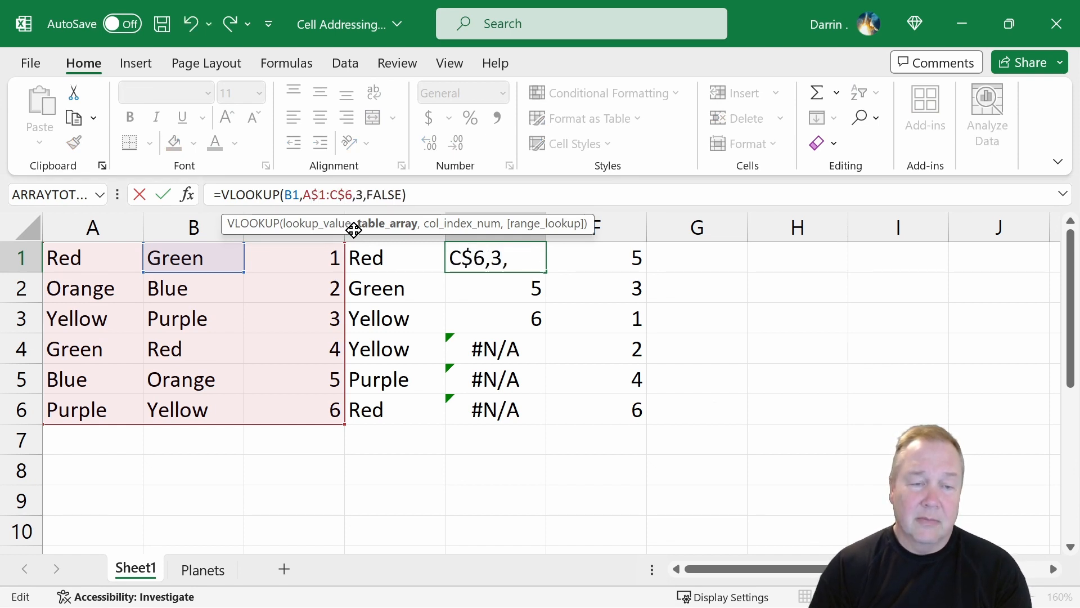
key("Return")
Copy E1's VLOOKUP formula with the row-locked table array to E2:E6.
key("Up")
key("ctrl+c")
key("Down")
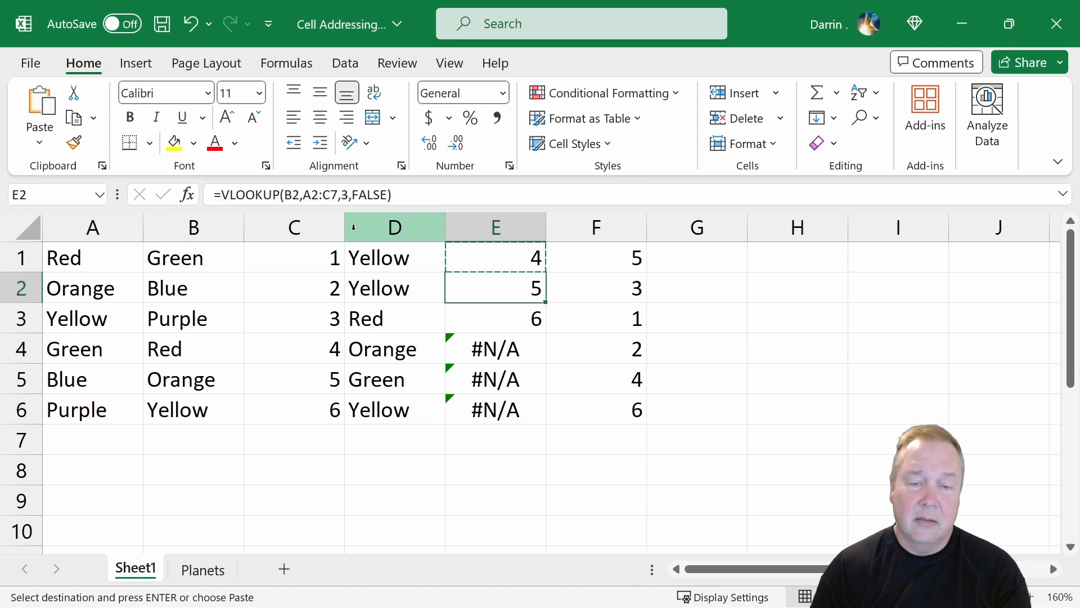
key("shift+Down")
key("shift+Down")
key("shift+Down")
key("shift+Down")
key("ctrl+v")
key("ctrl+v")
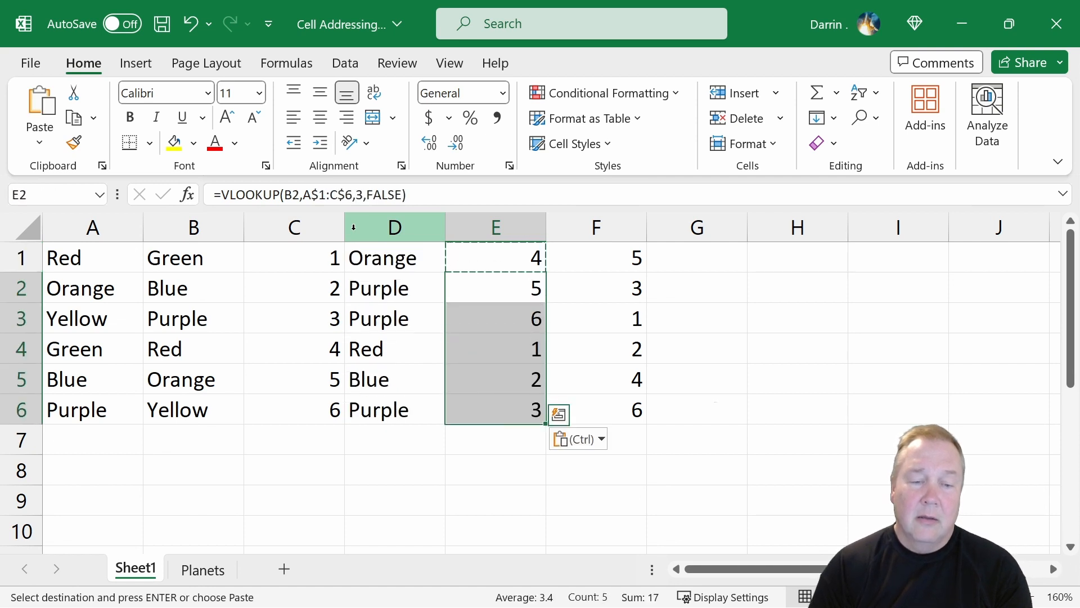
key("Escape")
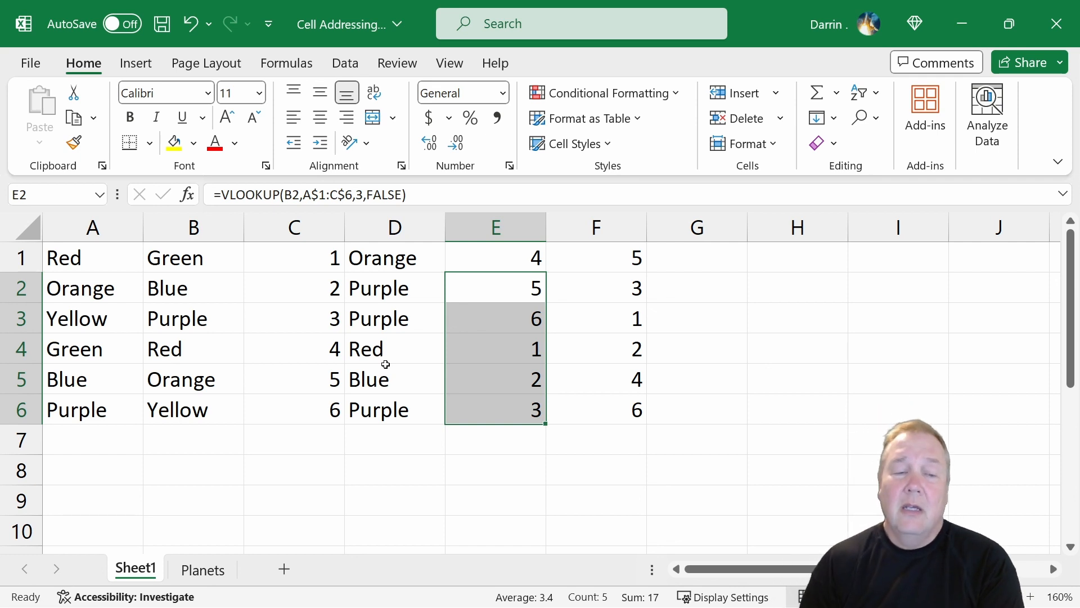
Add a seventh data row with Black in A7, White in B7 and 7 in C7.
left_click(94, 428)
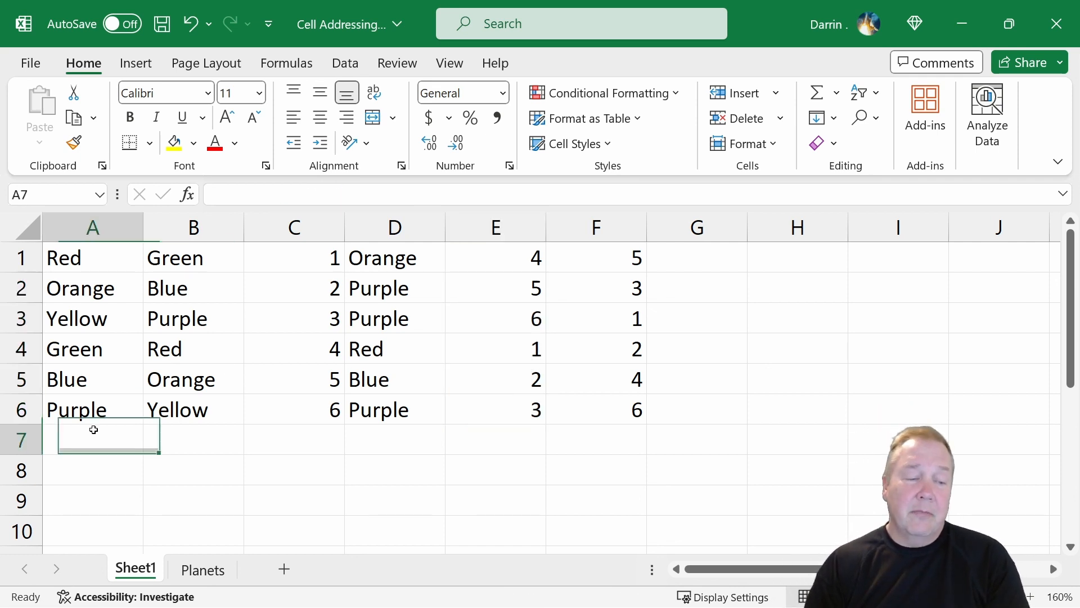
type("Black")
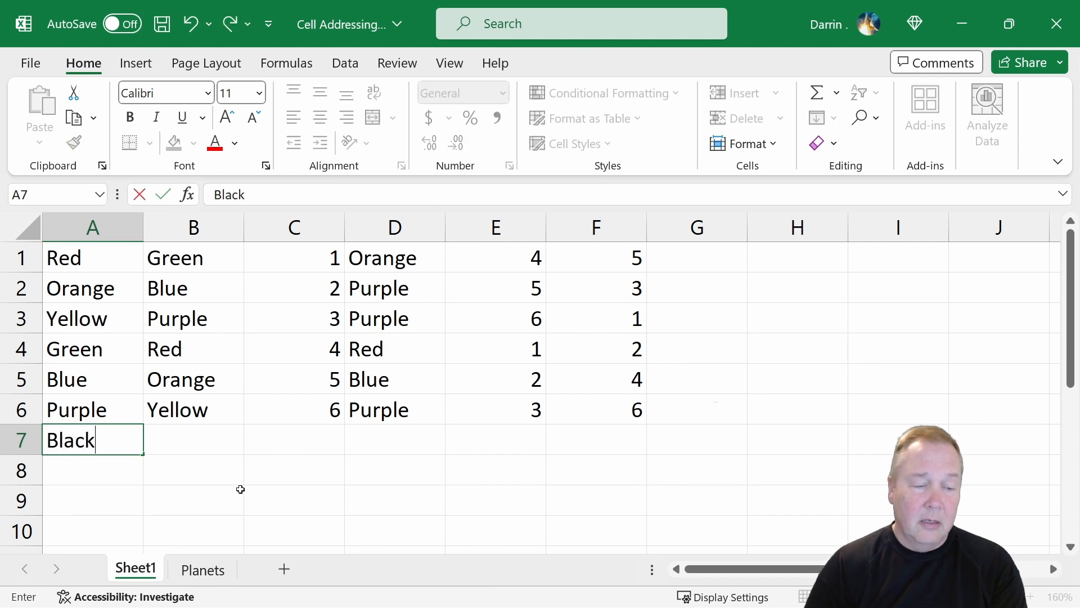
key("Tab")
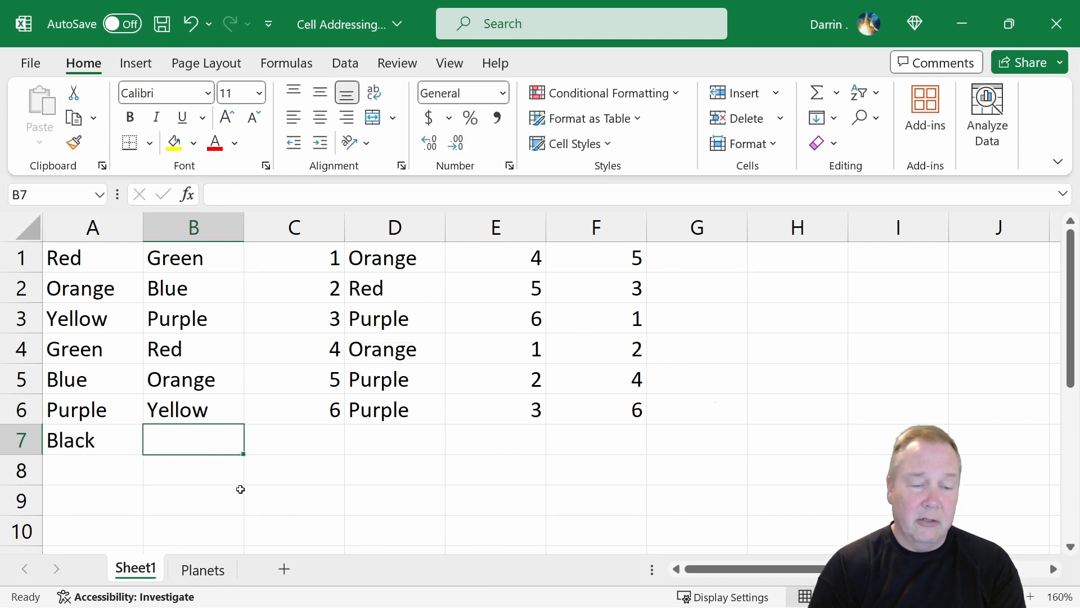
type("White")
key("Tab")
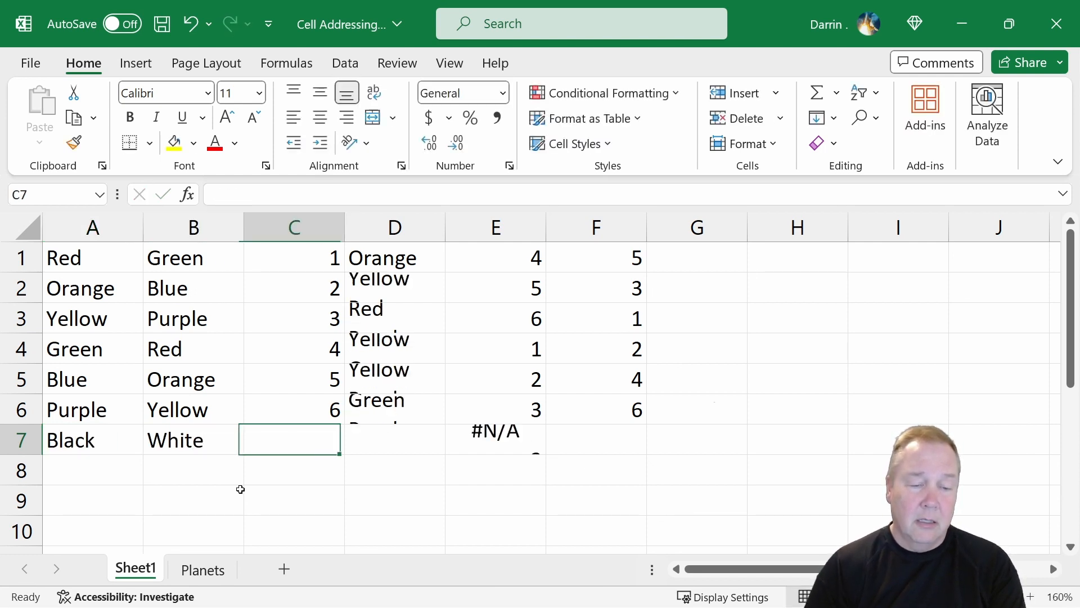
type("7")
key("Tab")
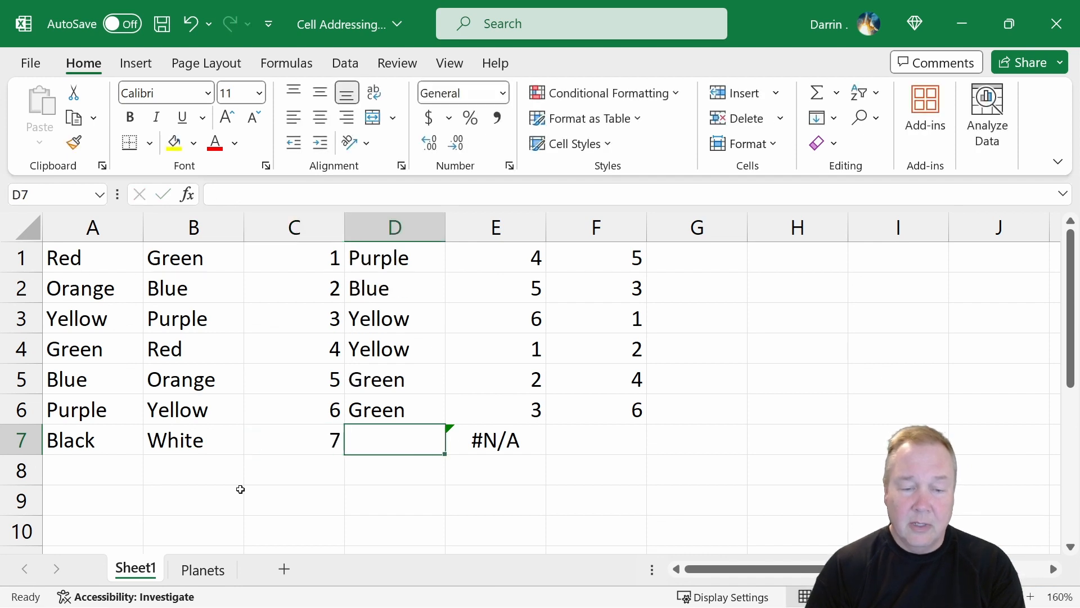
Examine the table array range used by the VLOOKUP formula in E7.
key("Tab")
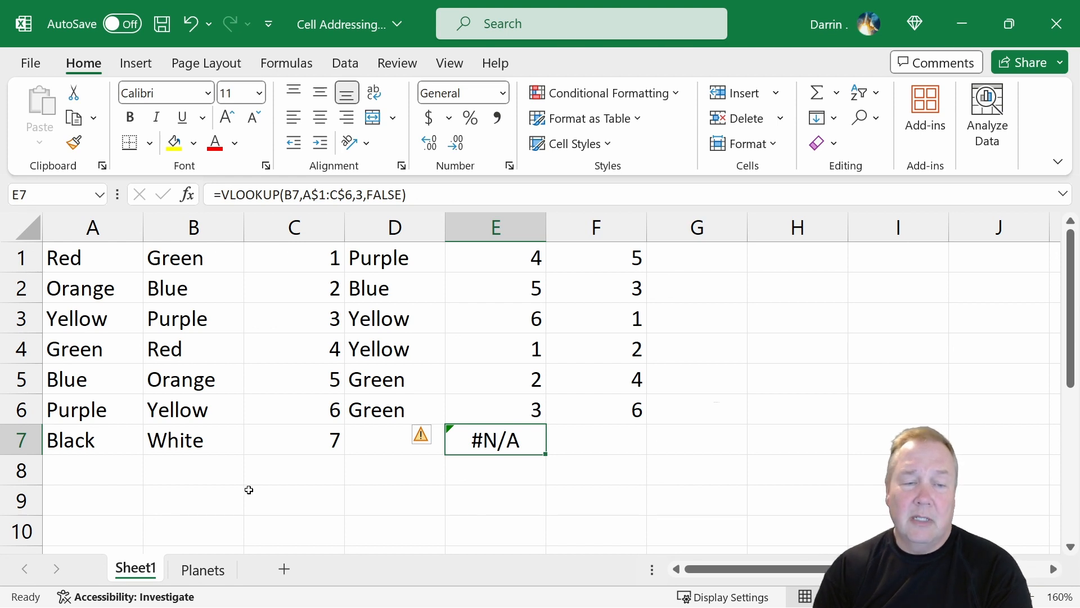
double_click(352, 195)
left_click_drag(336, 194, 312, 194)
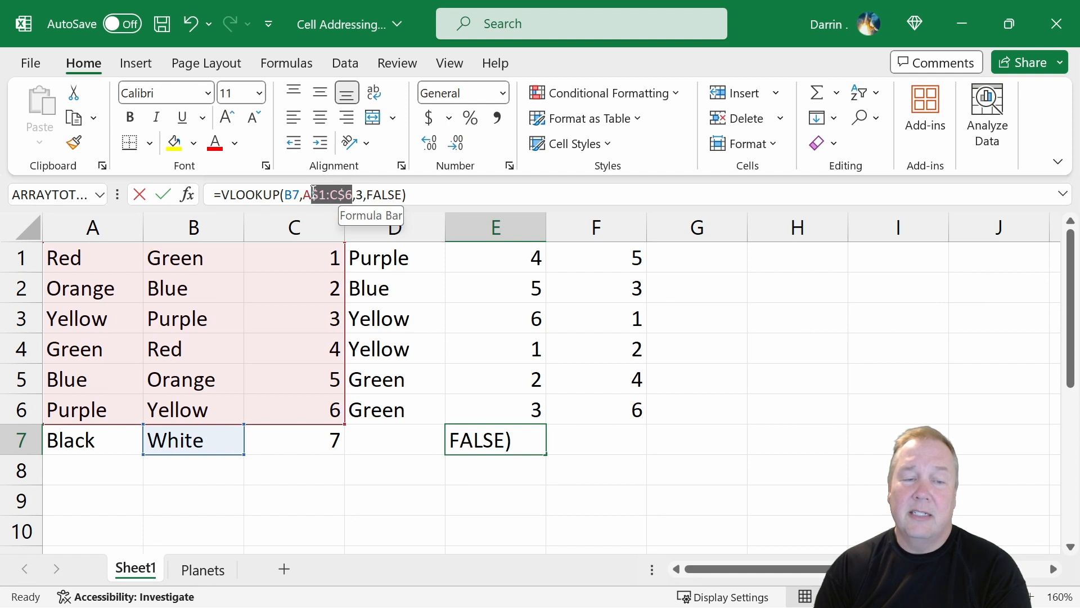
left_click(472, 344)
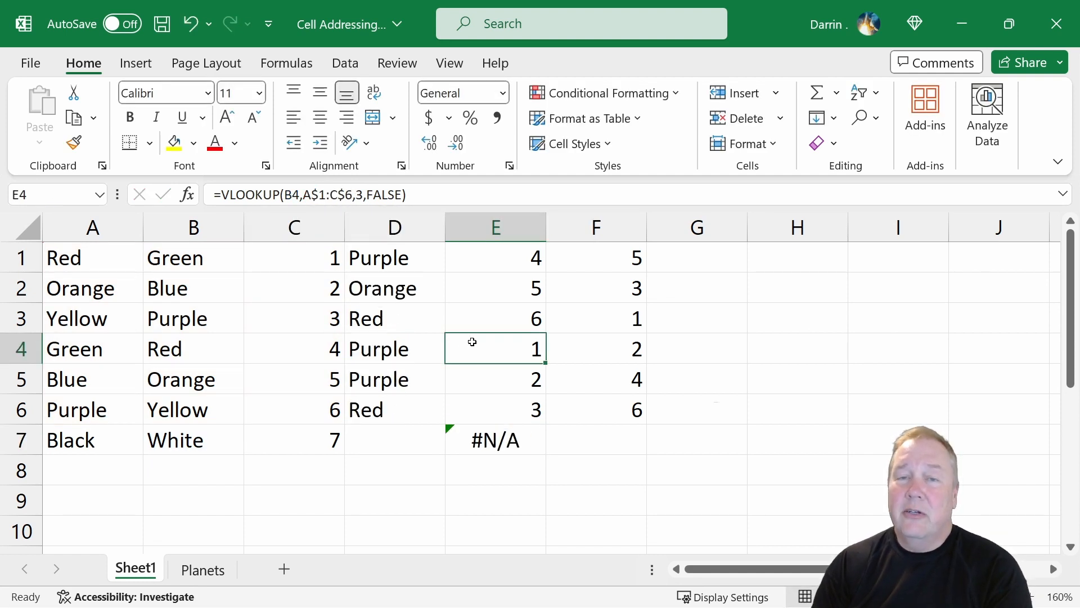
Change the table array in E1's VLOOKUP formula to the whole columns A:C.
left_click(495, 255)
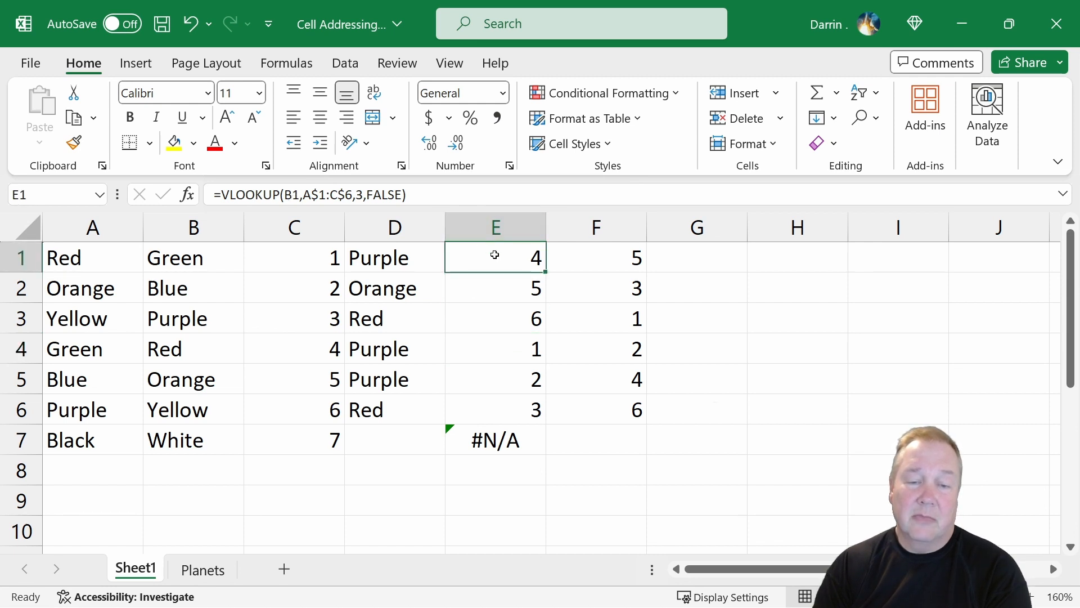
left_click(307, 194)
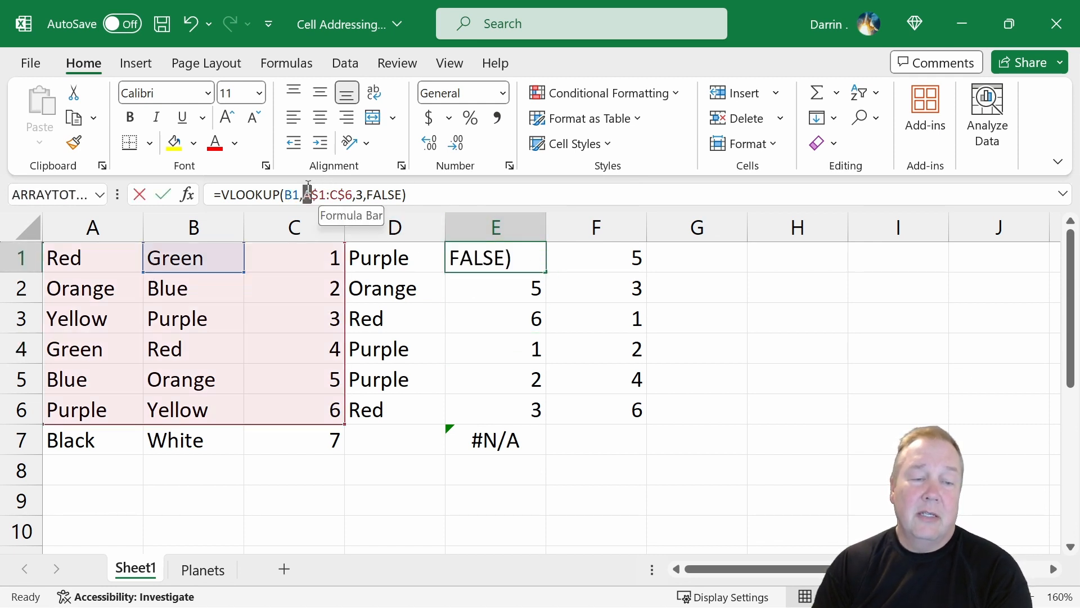
left_click_drag(307, 192, 353, 194)
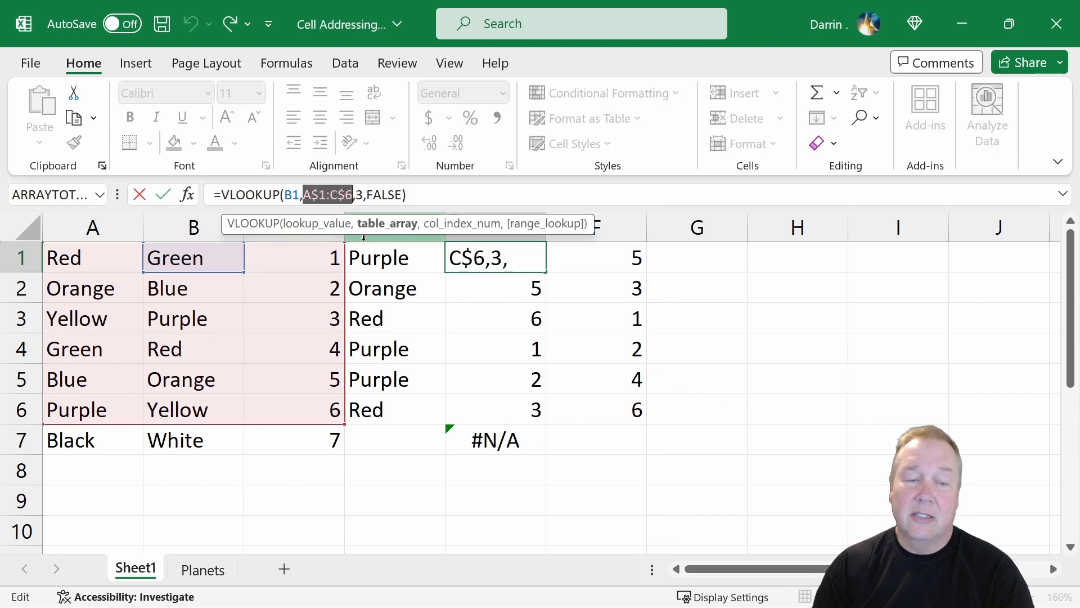
type("A:C")
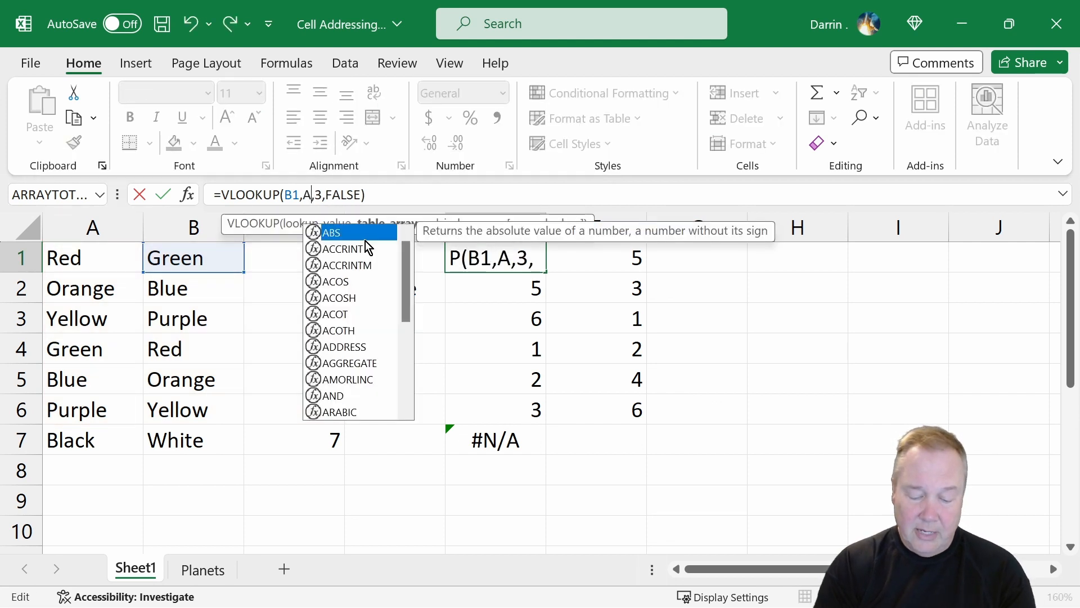
key("Return")
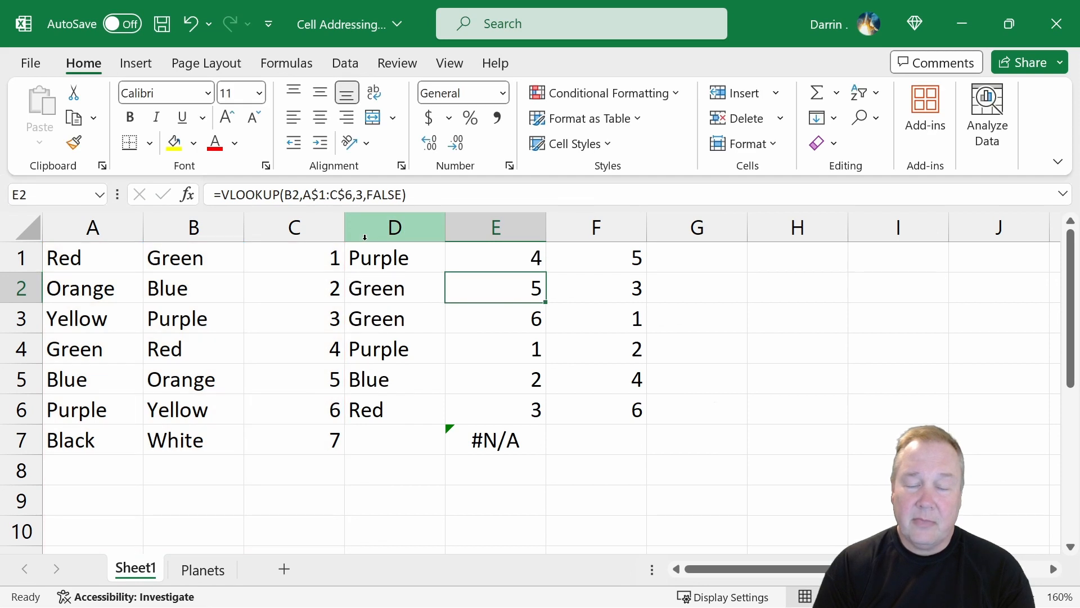
Copy the whole-column VLOOKUP formula from E1 to E2:E7.
key("Up")
key("ctrl+c")
key("Down")
key("shift+Down")
key("shift+Down")
key("shift+Down")
key("shift+Down")
key("shift+Down")
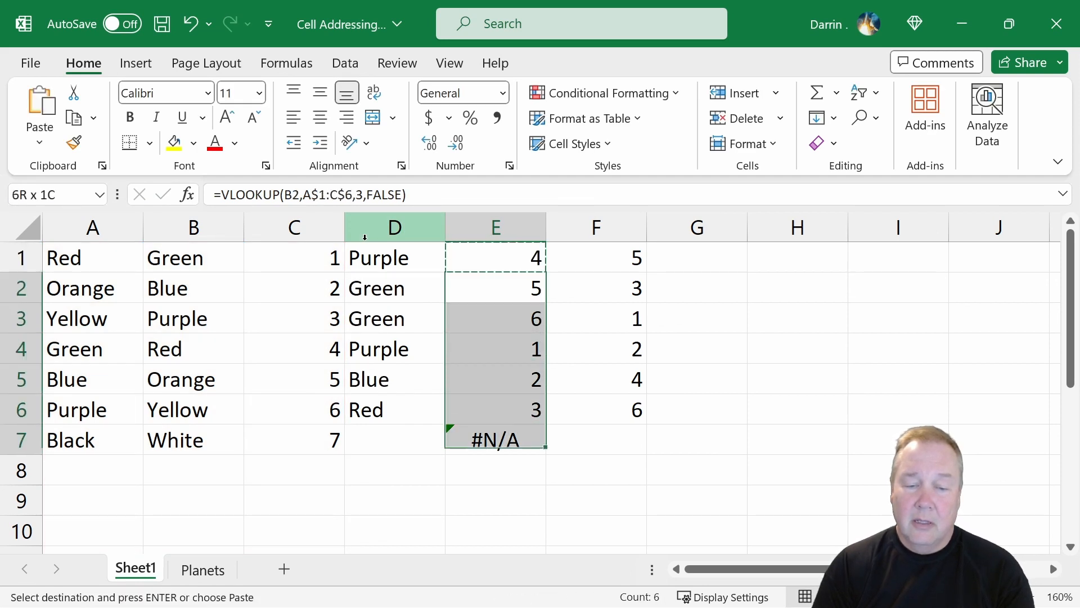
key("ctrl+v")
Review the table array reference in the copied VLOOKUP formulas from E3 down to E7.
key("Down")
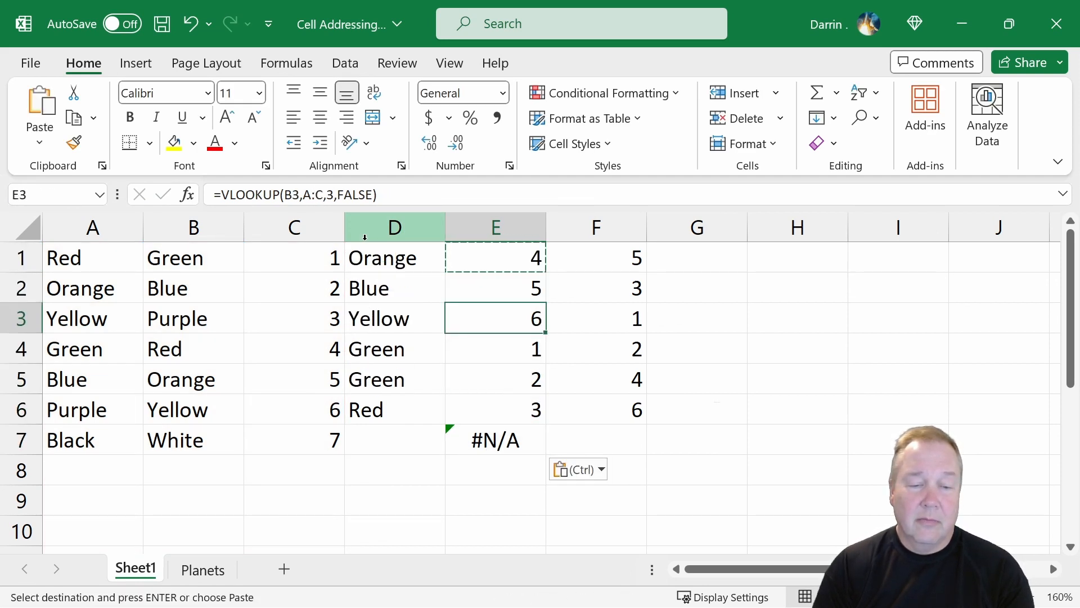
key("Down")
key("Down")
key("Down")
key("Down")
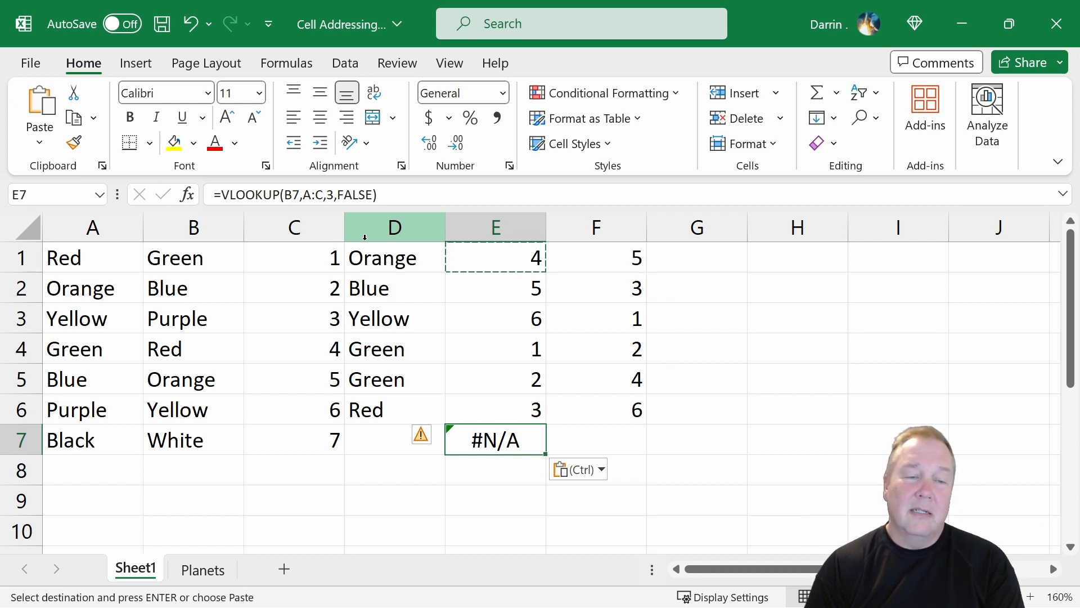
Add a row of data in row 8 with White in A8, Black in B8 and 8 in C8.
left_click(72, 458)
key("Escape")
type("White")
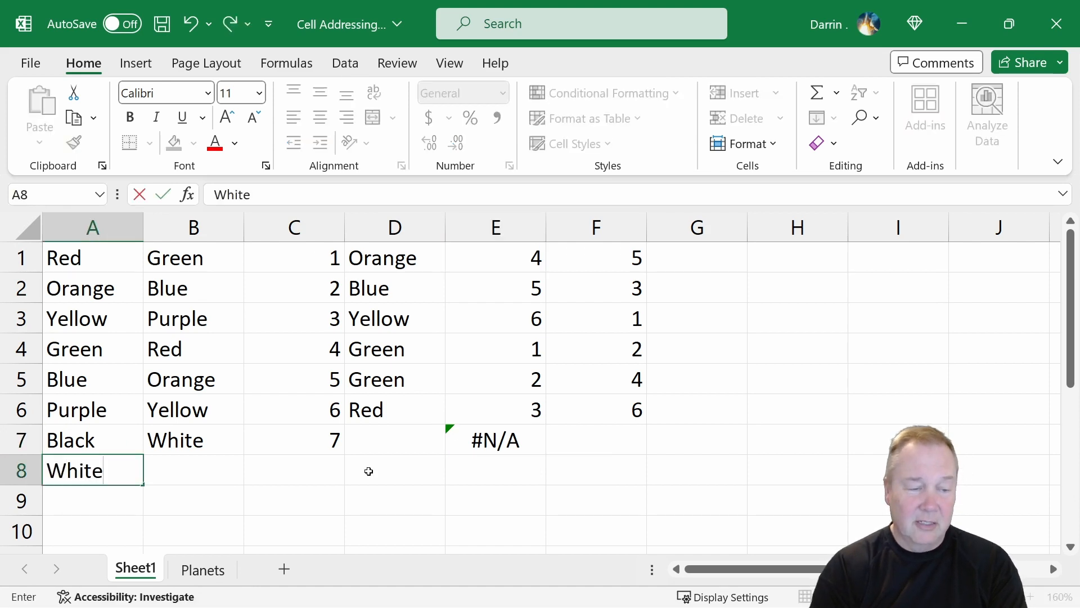
key("Tab")
type("Black")
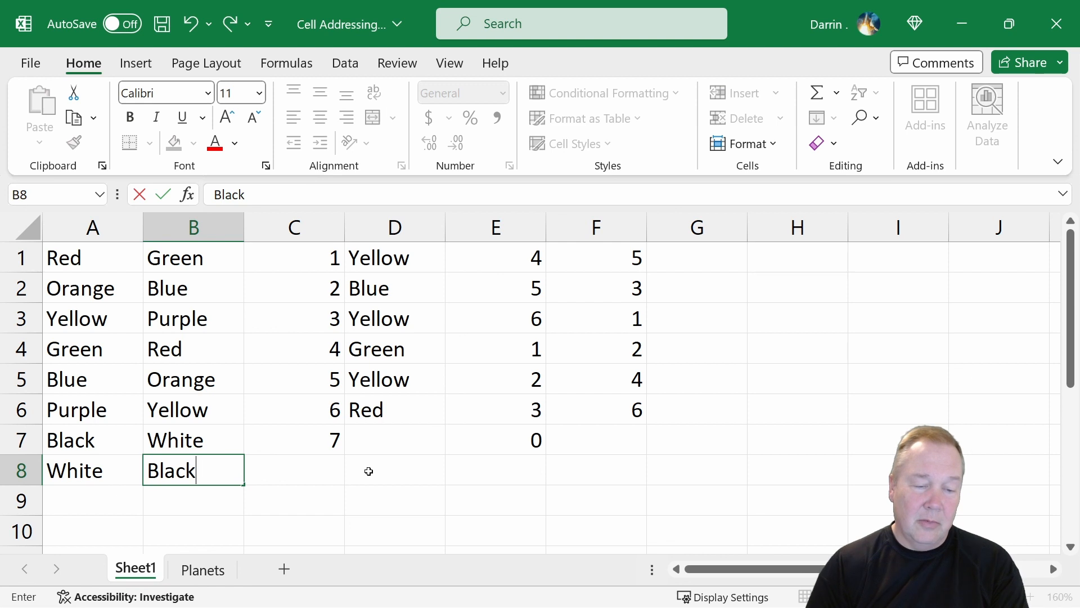
left_click(368, 471)
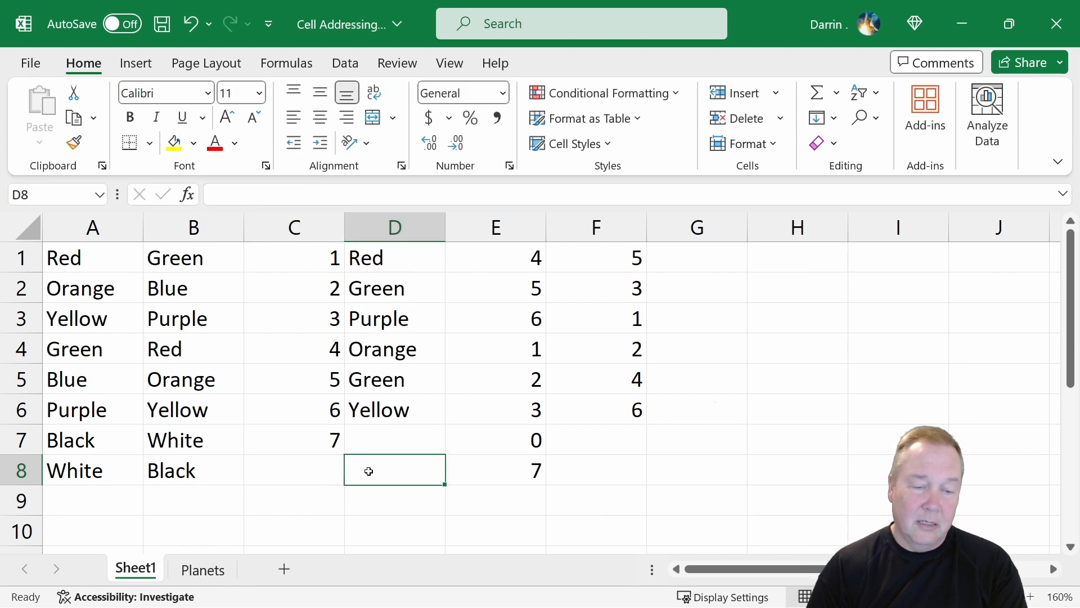
key("Left")
type("8")
key("Return")
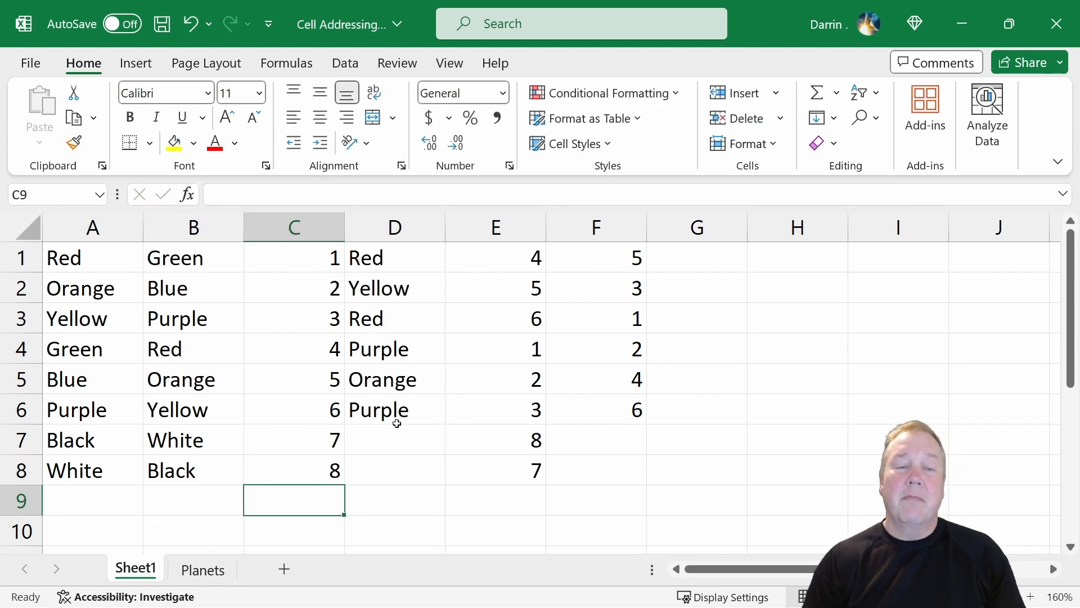
Examine the whole-column table array A:C in E1's VLOOKUP formula, leaving the formula as it is.
left_click(510, 245)
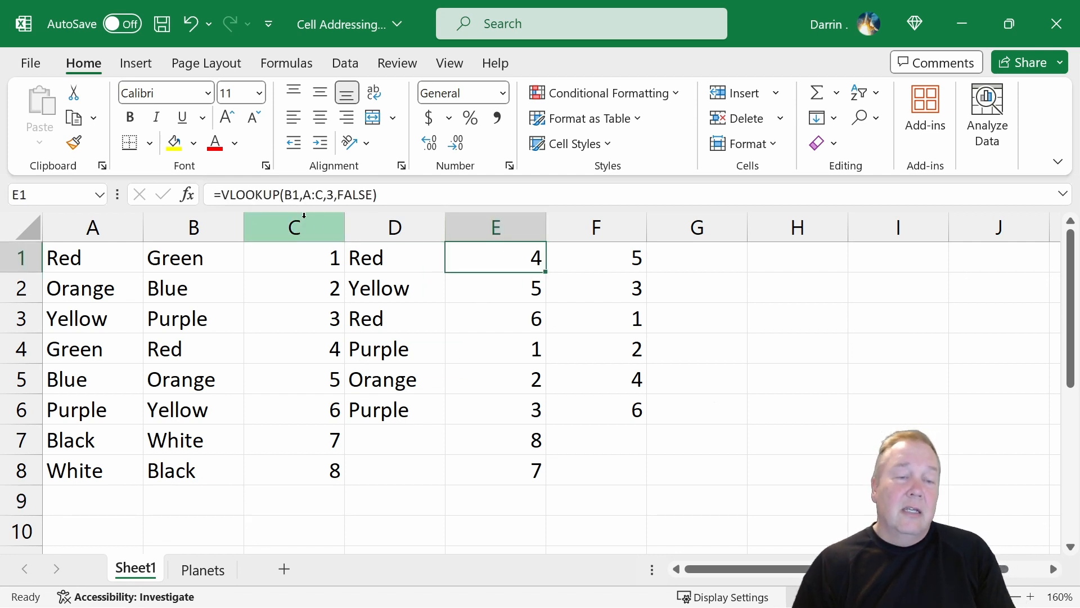
left_click(309, 194)
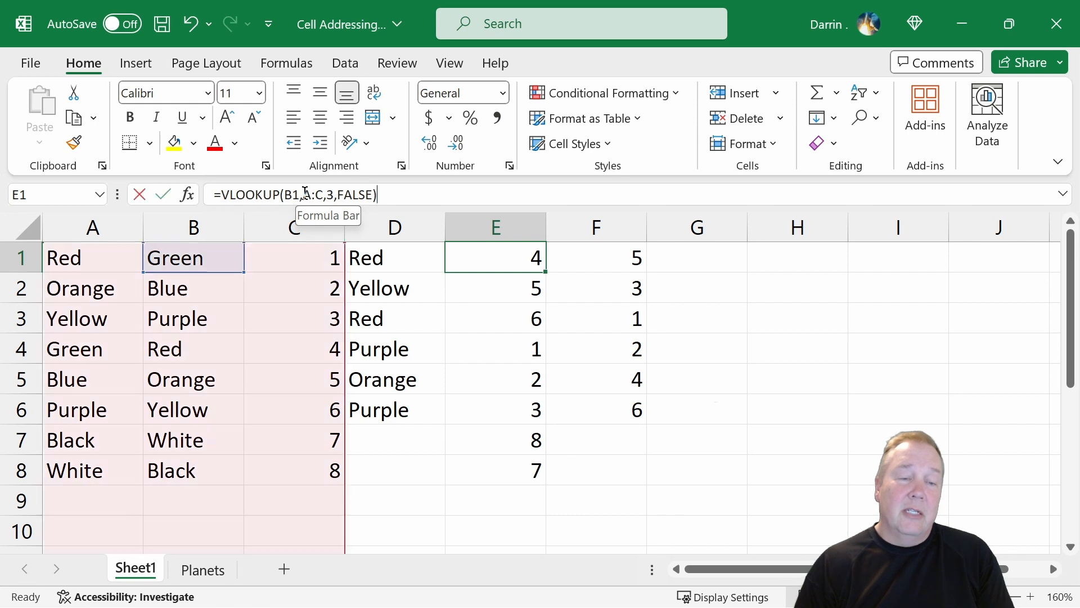
double_click(310, 194)
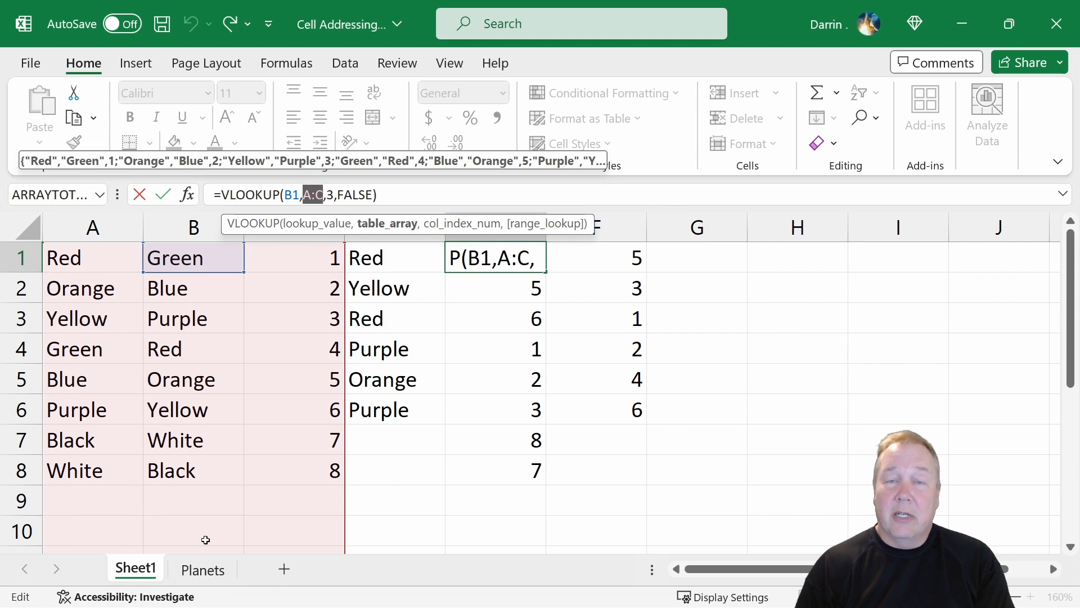
key("Escape")
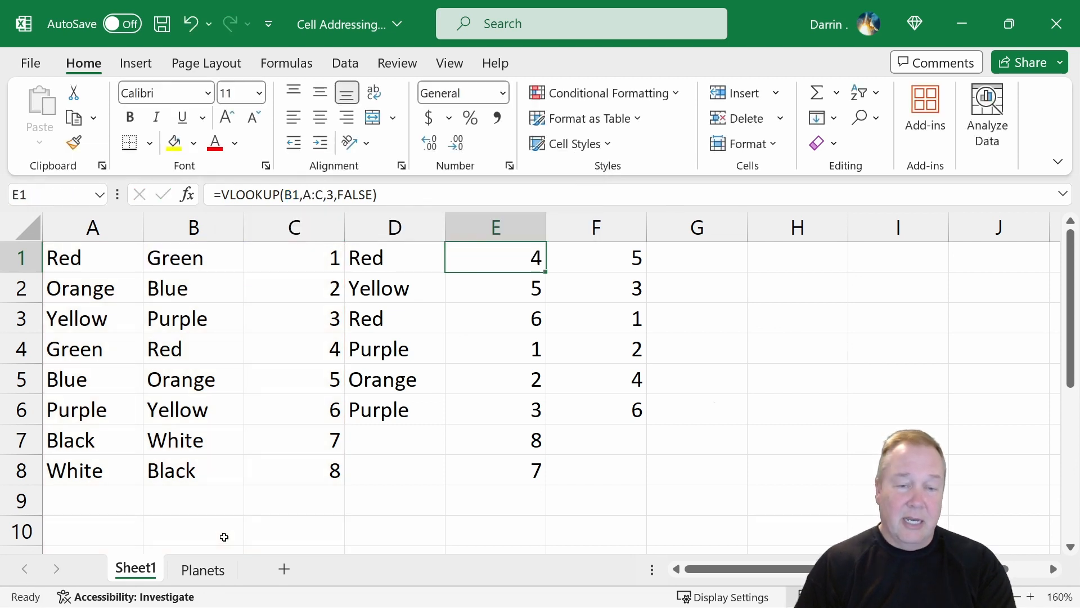